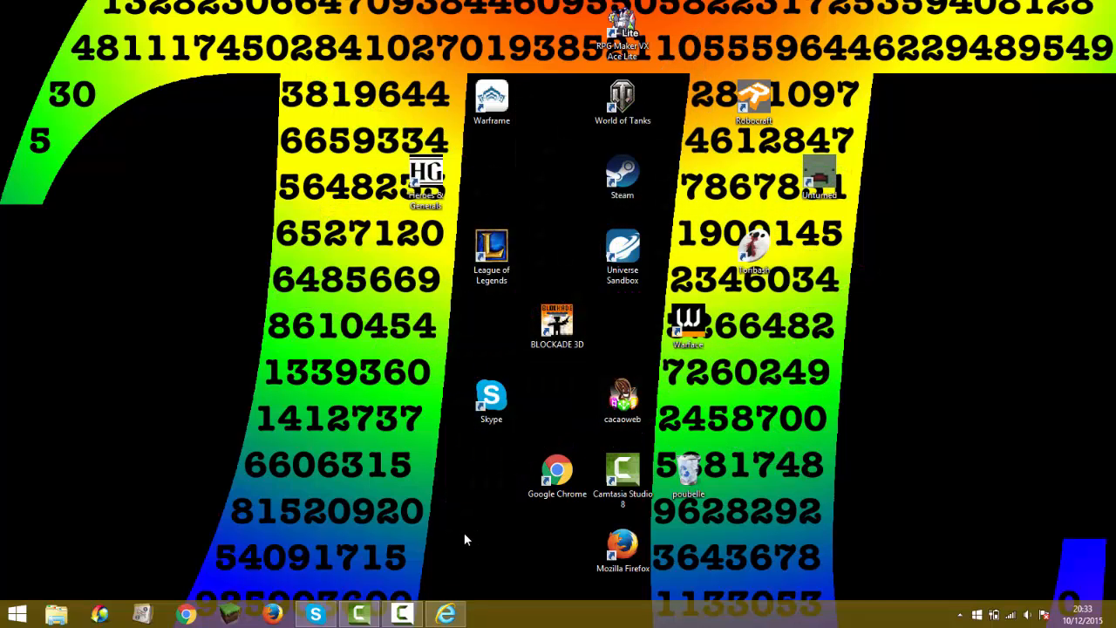
# Switch to Internet Explorer, search Google for "camtasia studio 8" and open the TechSmith Camtasia page from the results
pyautogui.click(465, 615)
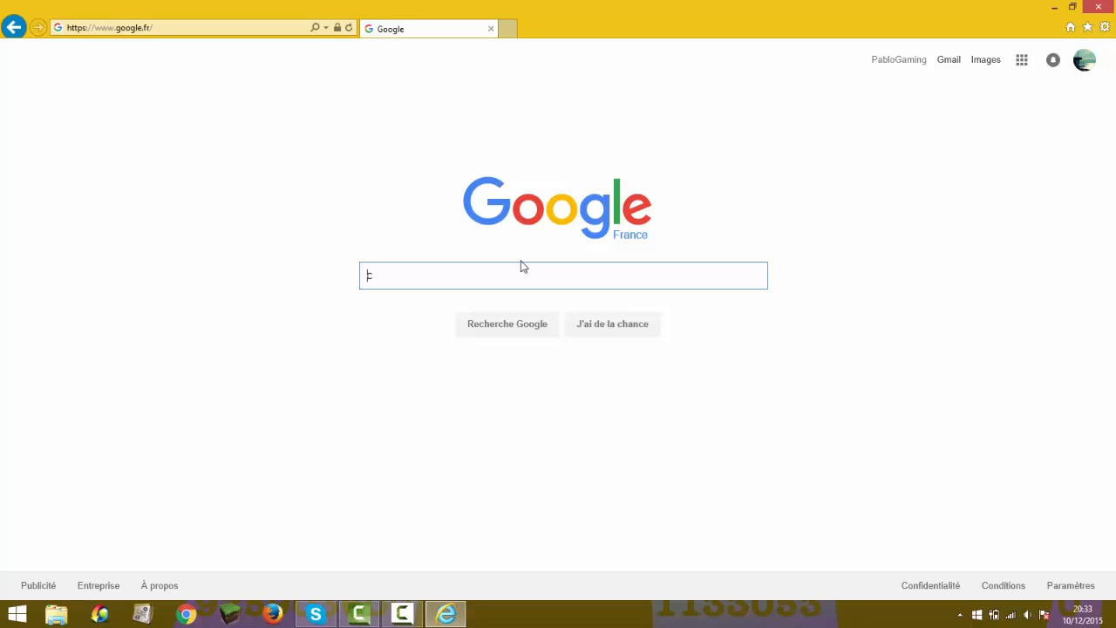
pyautogui.write('camt')
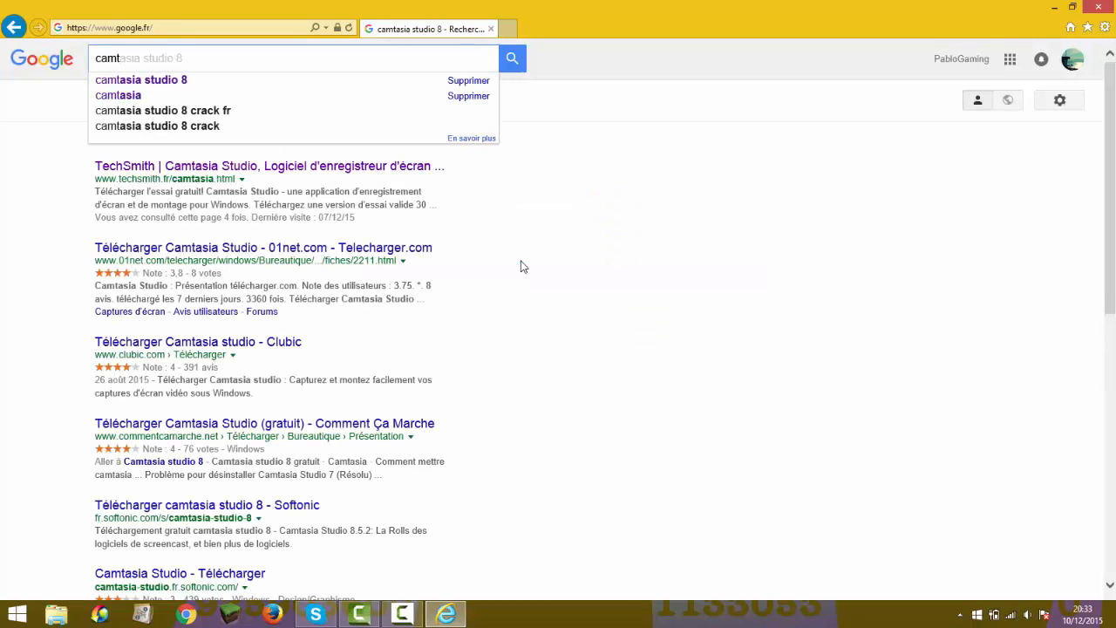
pyautogui.click(252, 80)
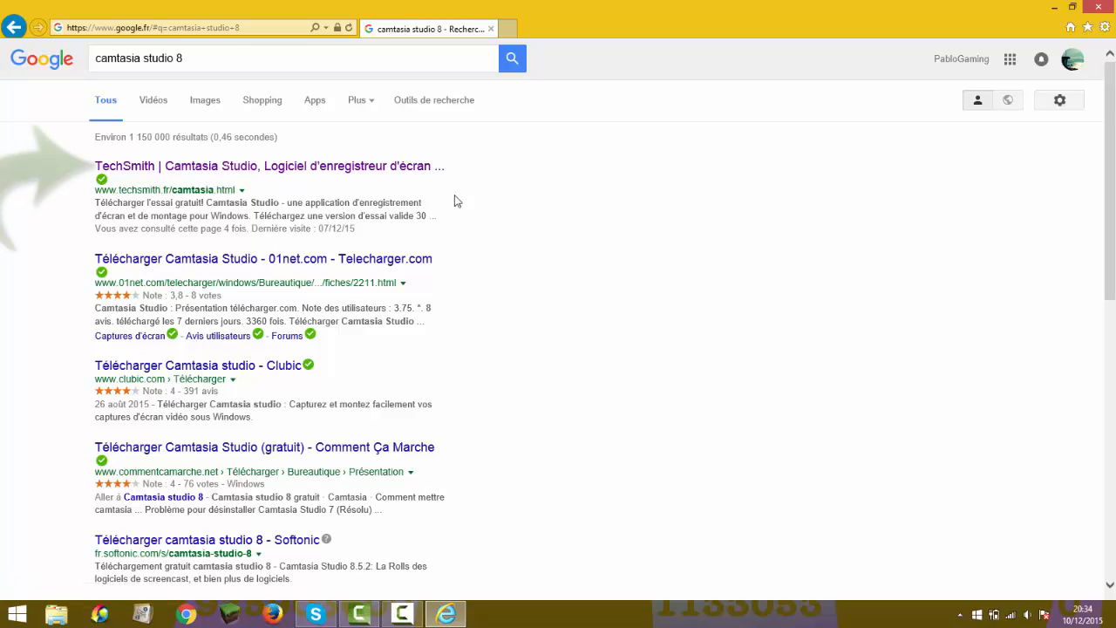
pyautogui.click(382, 177)
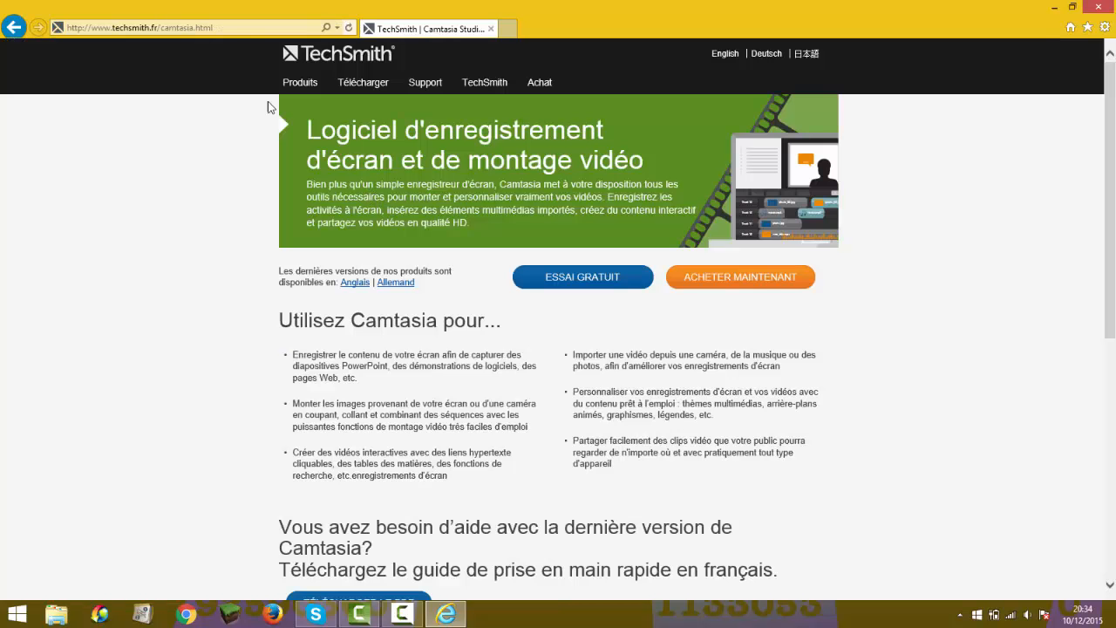
# Look over the Camtasia product page, open its free trial offer and start the Windows download
pyautogui.scroll(-5, 454, 170)
pyautogui.scroll(-1, 454, 170)
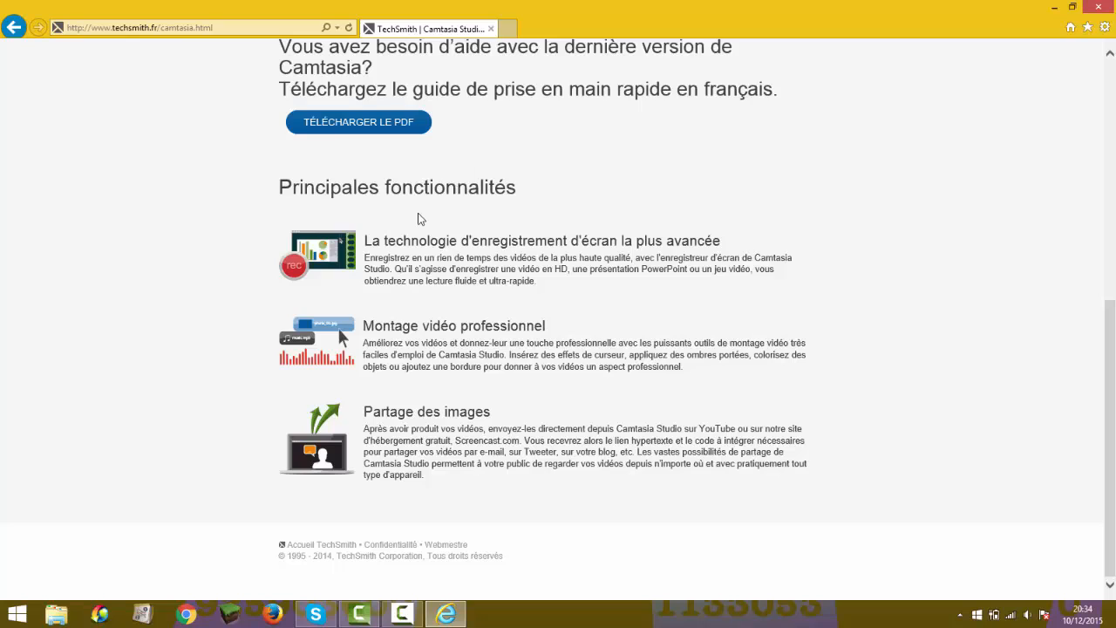
pyautogui.scroll(6, 418, 218)
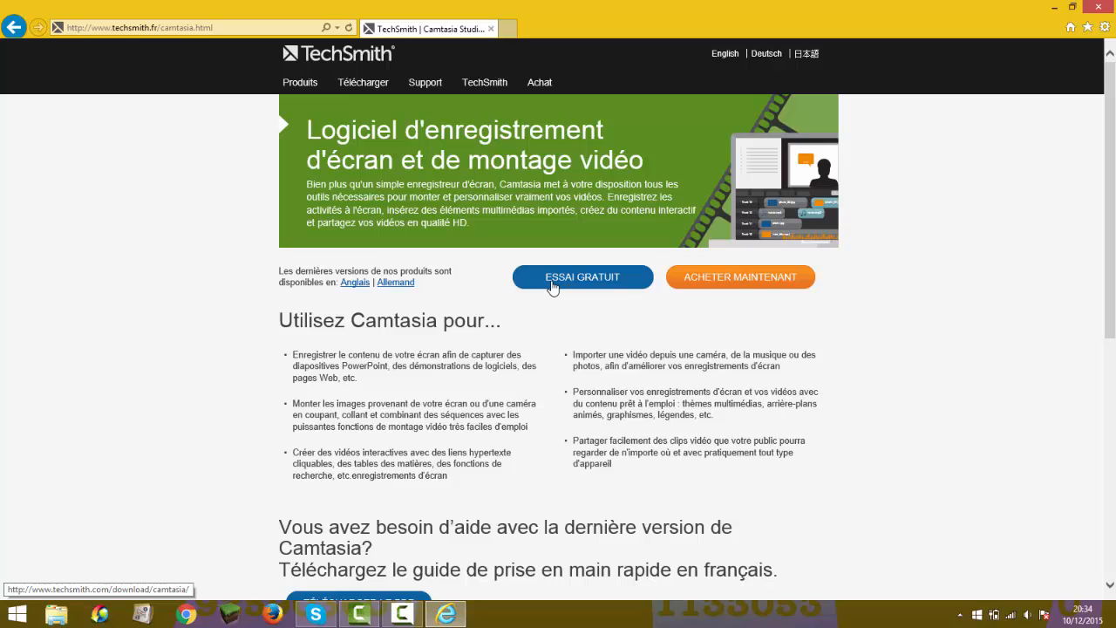
pyautogui.click(592, 284)
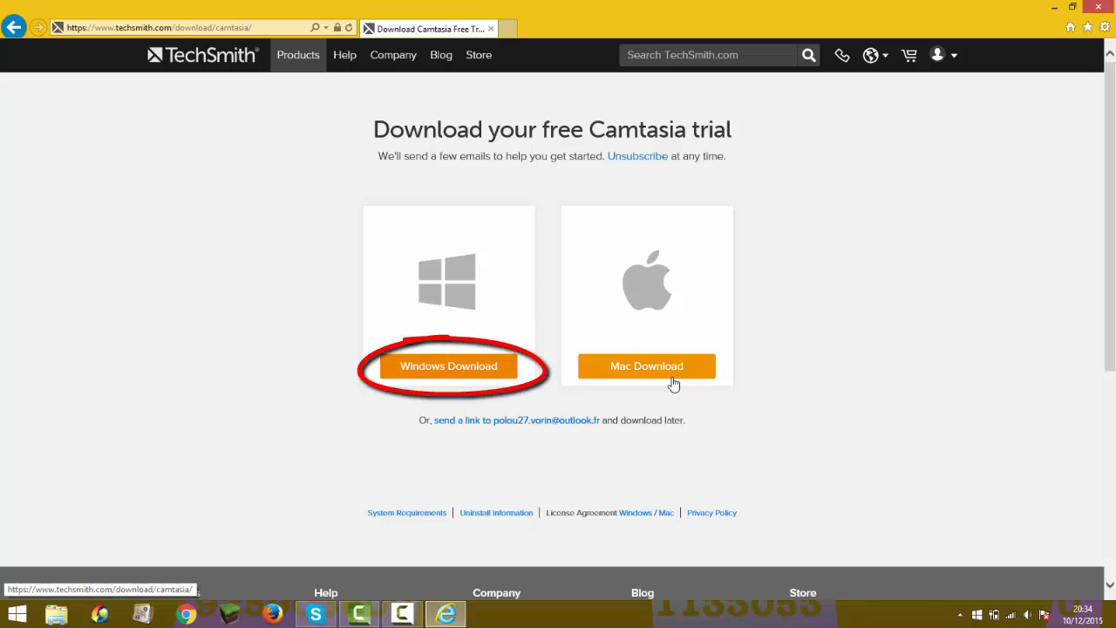
pyautogui.click(498, 367)
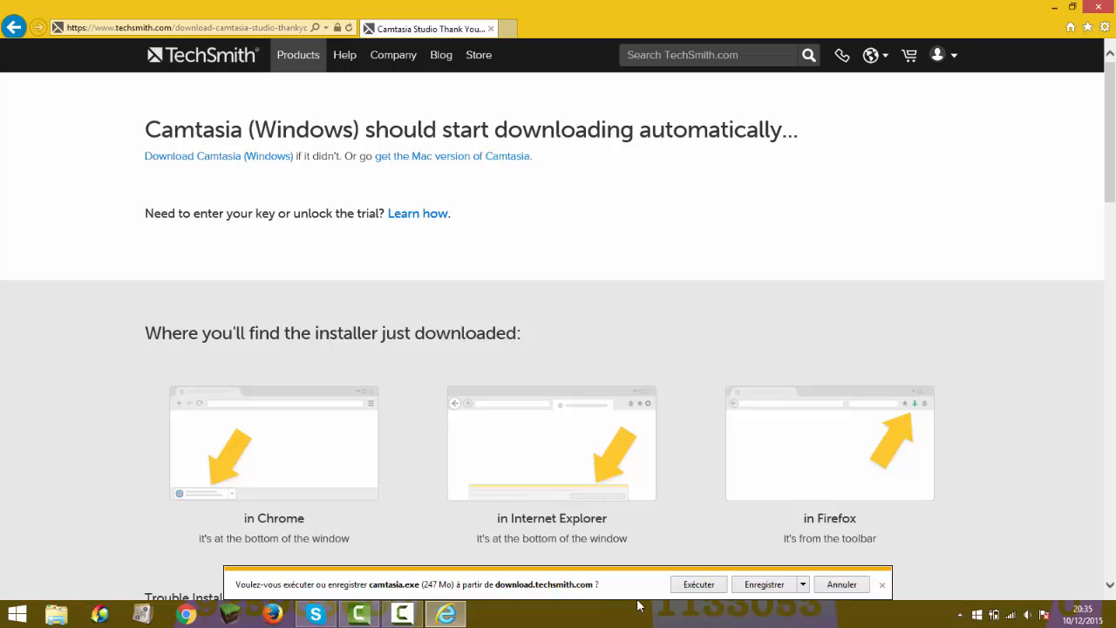
# Save the downloaded installer in the Téléchargements folder under the file name "camtasia vidéo"
pyautogui.click(803, 585)
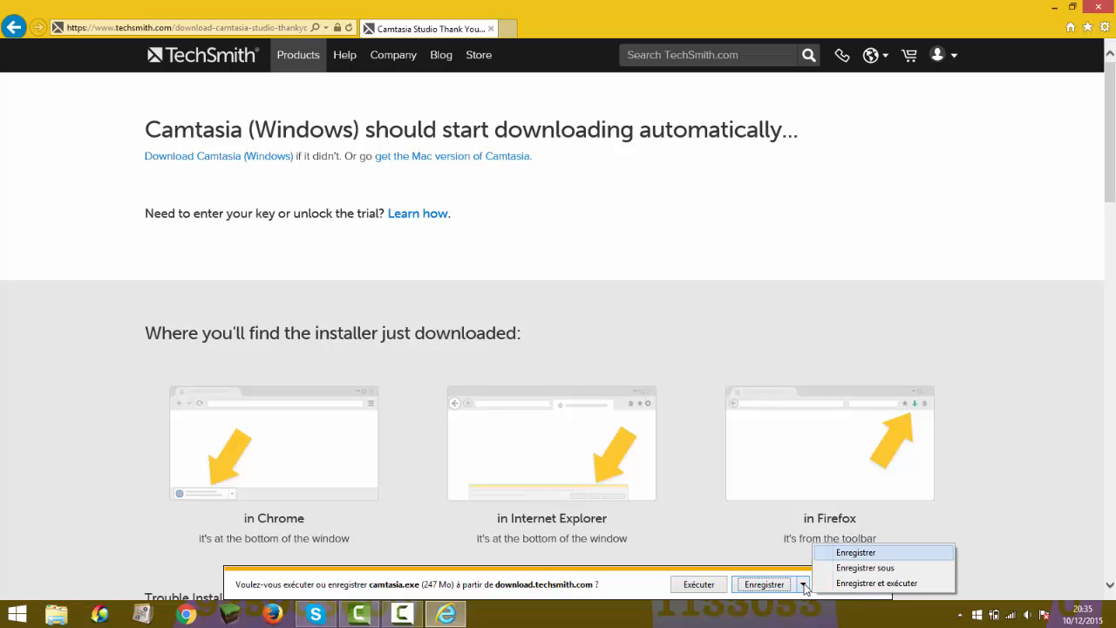
pyautogui.click(876, 571)
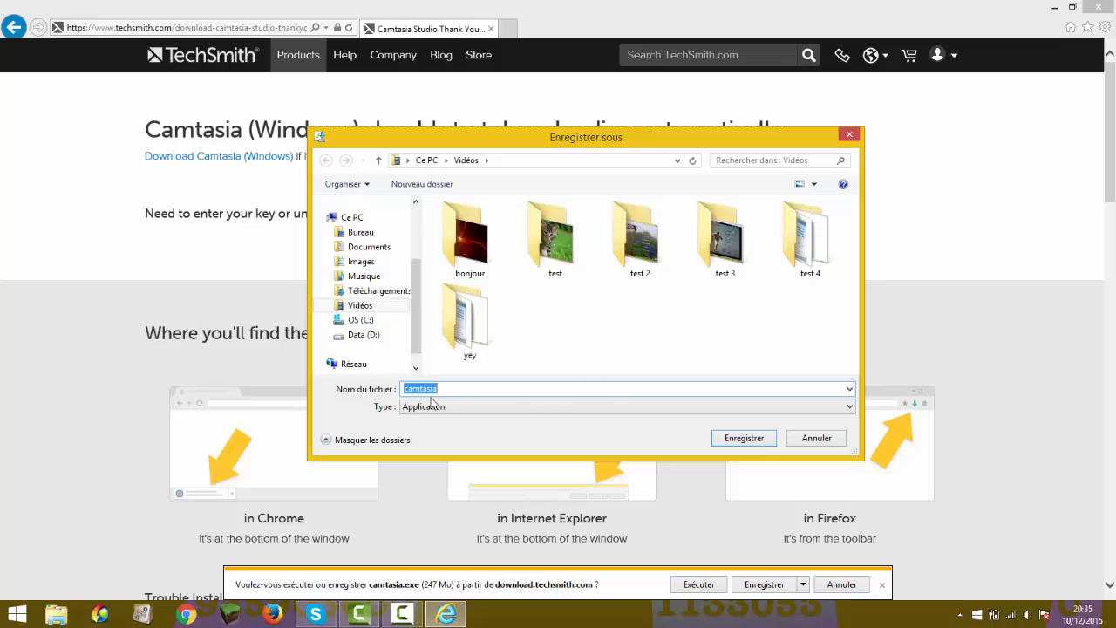
pyautogui.click(455, 389)
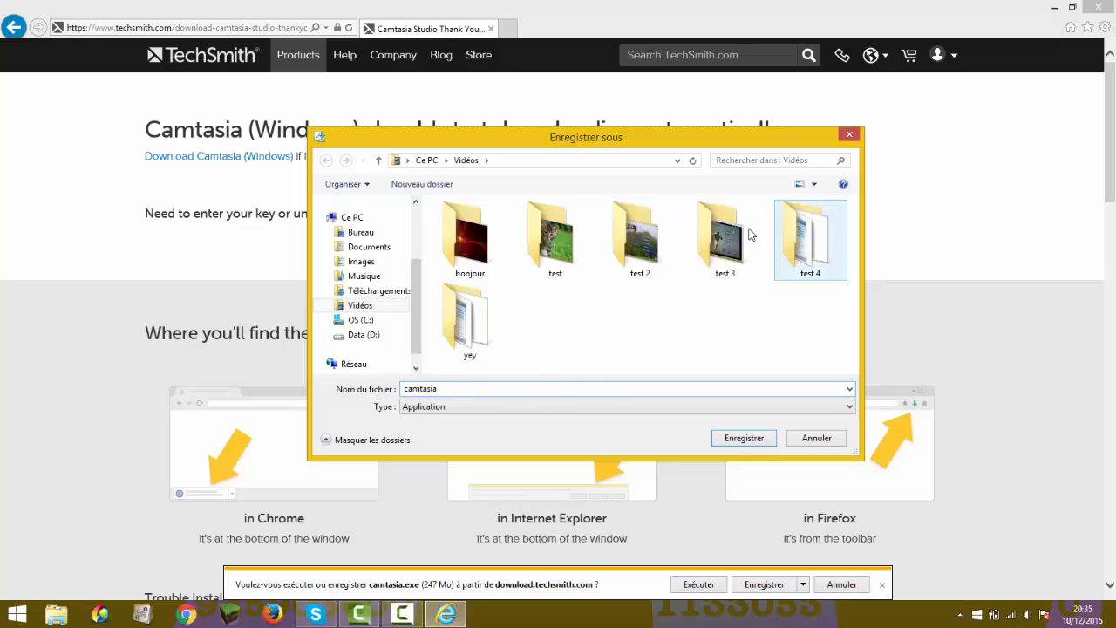
pyautogui.click(372, 251)
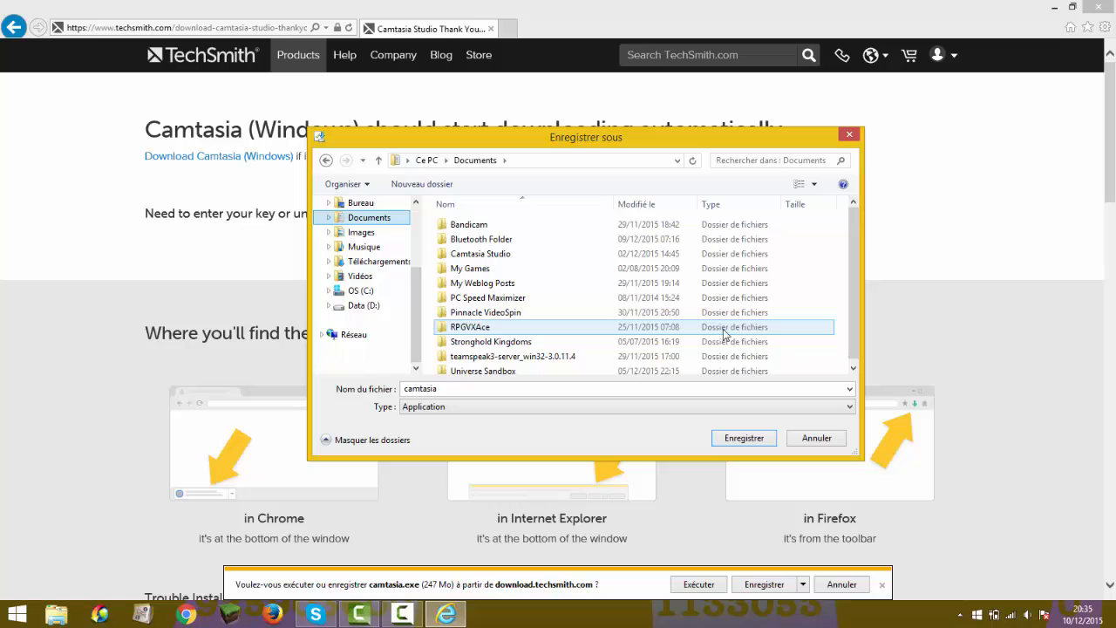
pyautogui.click(366, 234)
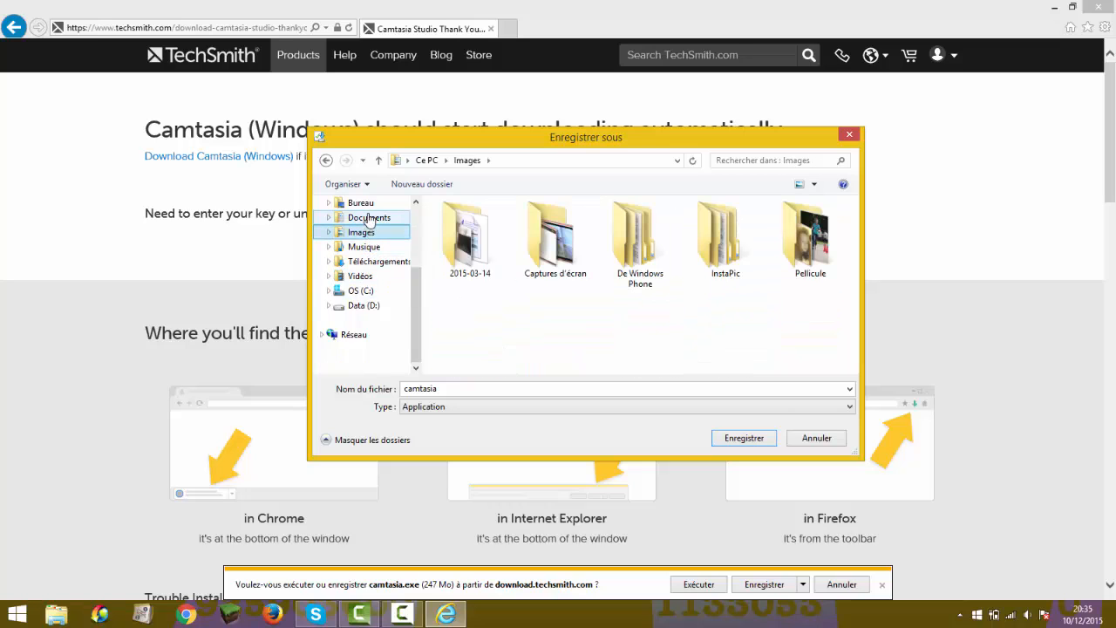
pyautogui.click(361, 203)
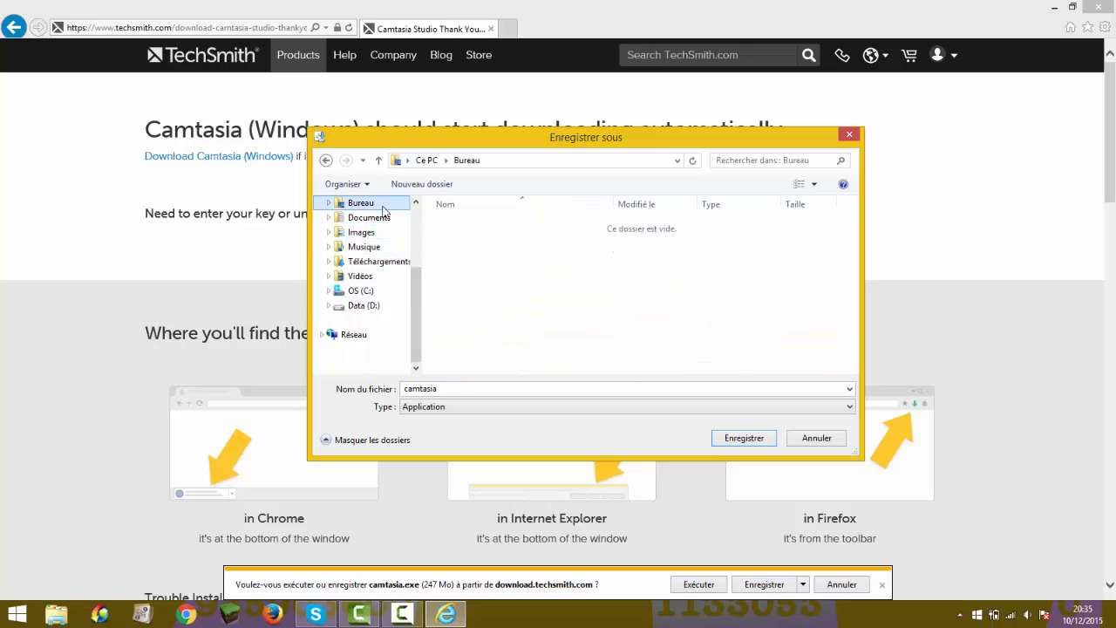
pyautogui.click(376, 262)
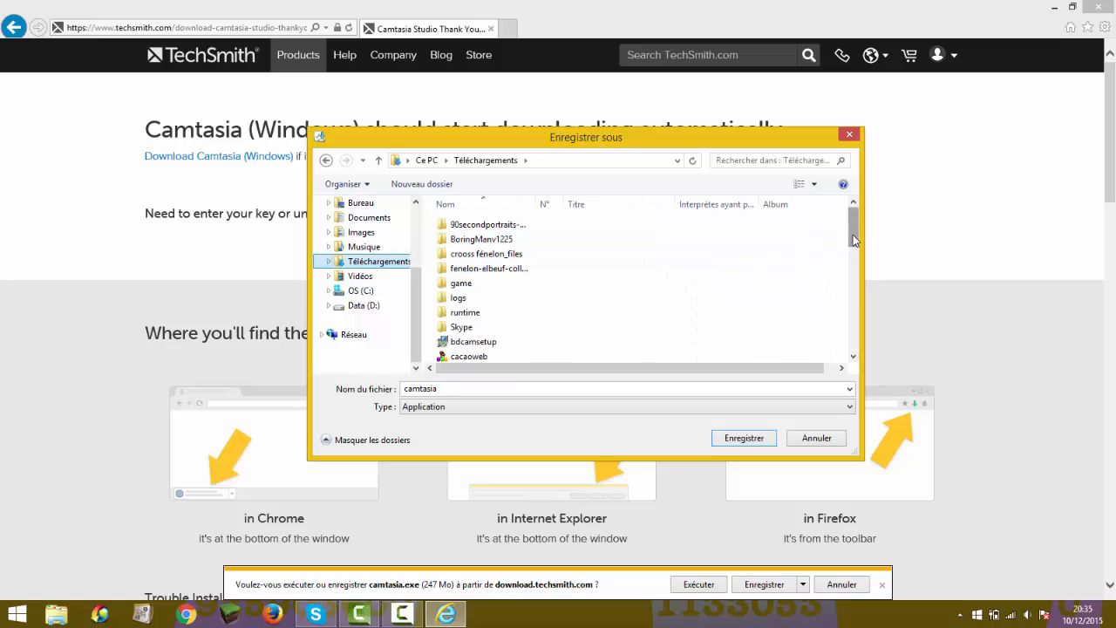
pyautogui.scroll(-10, 839, 239)
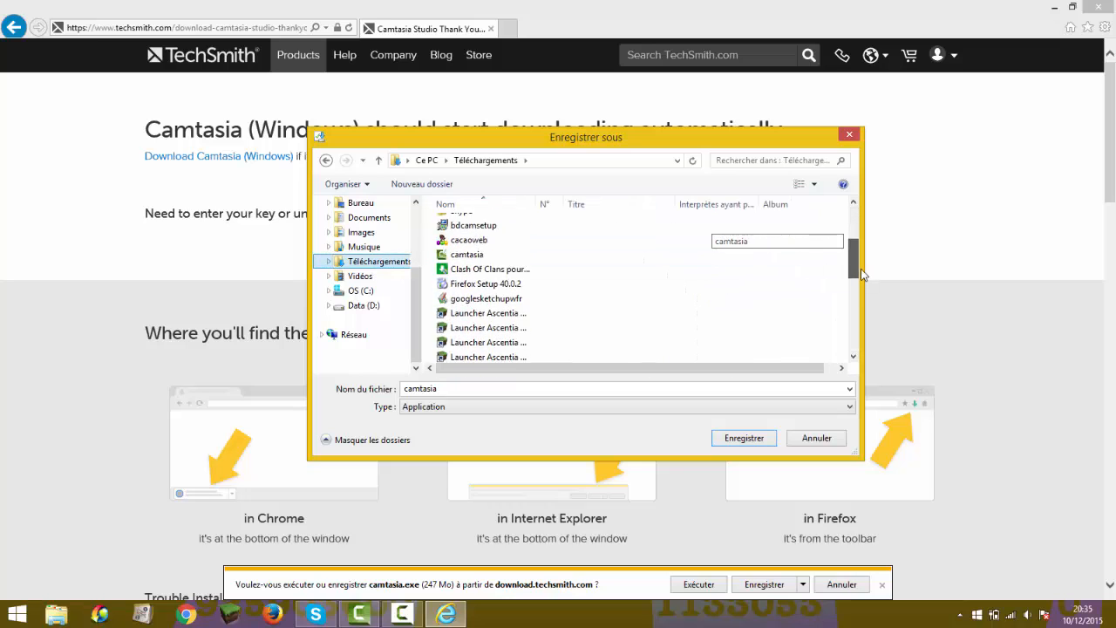
pyautogui.doubleClick(456, 386)
pyautogui.click(457, 386)
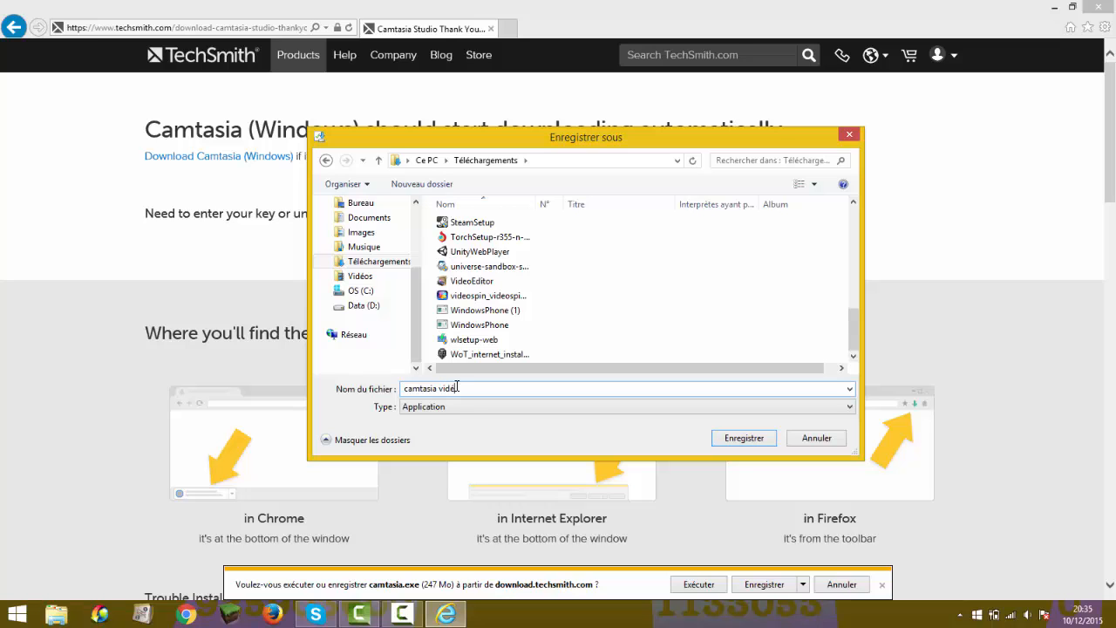
pyautogui.click(733, 442)
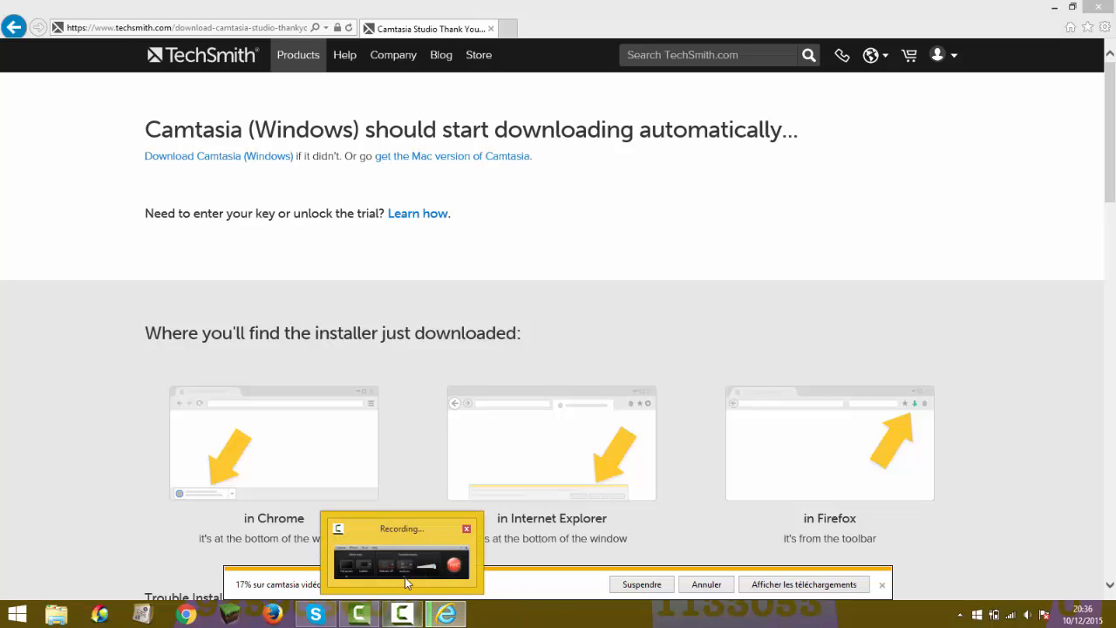
pyautogui.click(429, 569)
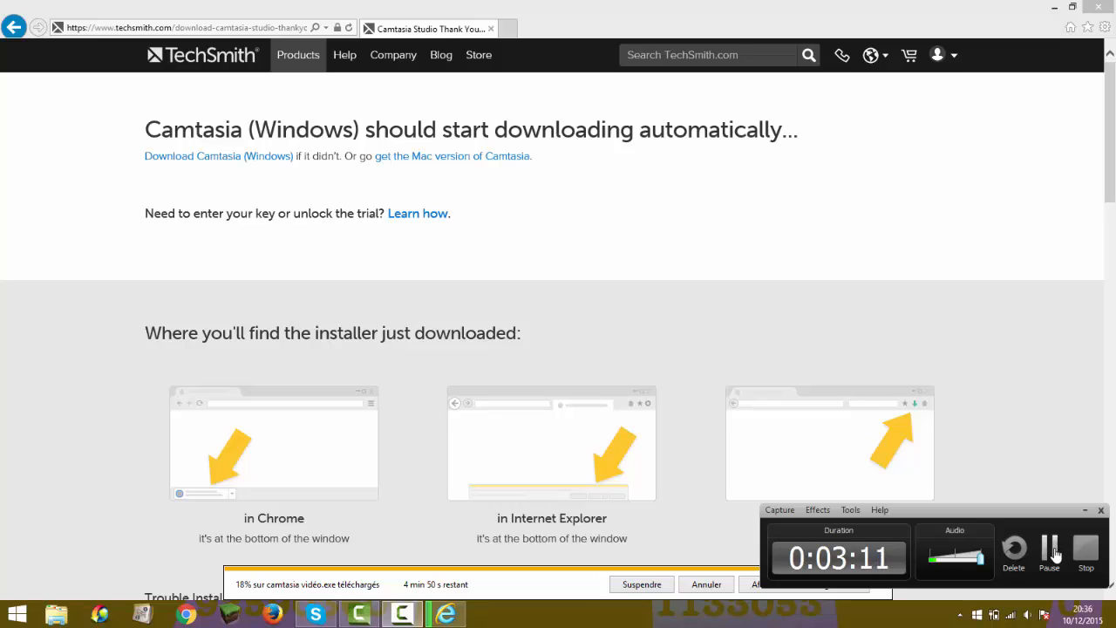
pyautogui.click(1053, 548)
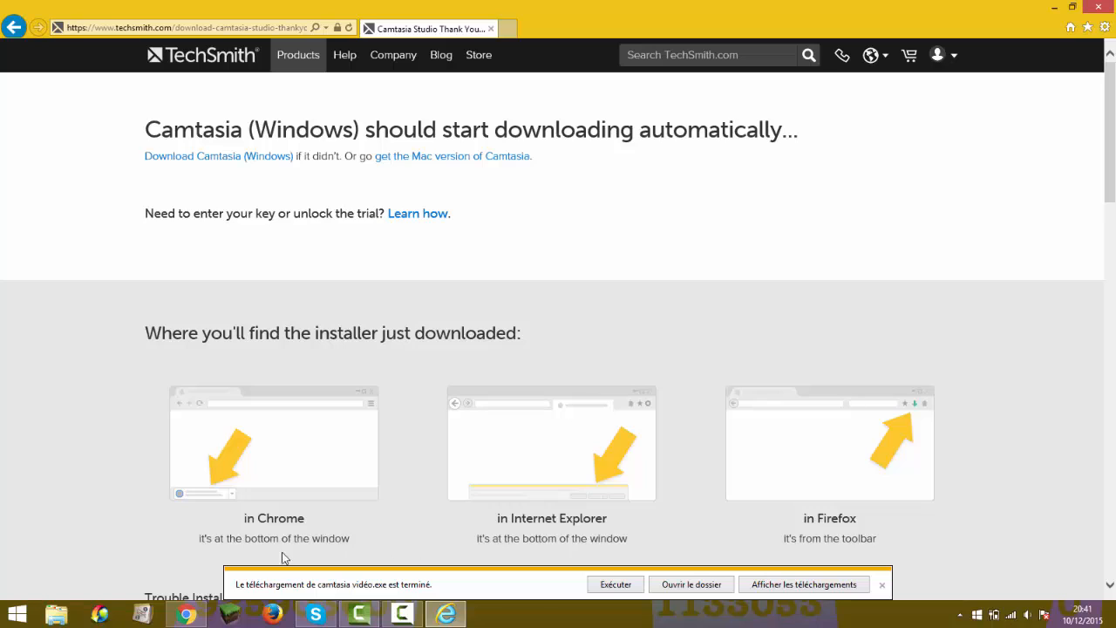
# Run the downloaded camtasia vidéo.exe installer with the browser windows minimized, and cancel its installation
pyautogui.click(615, 584)
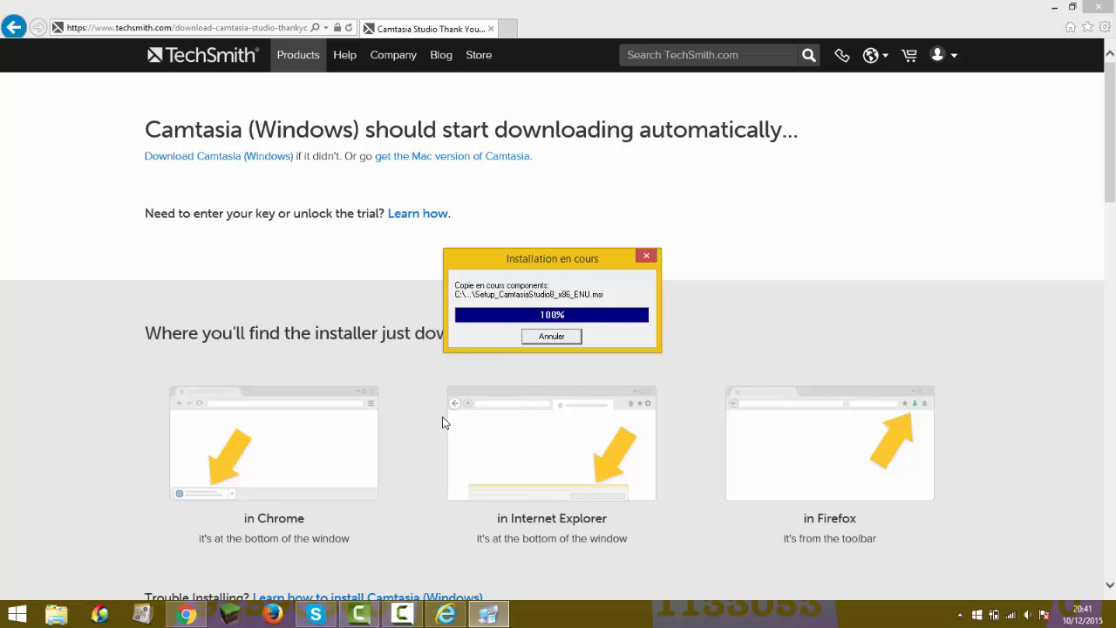
pyautogui.click(1053, 10)
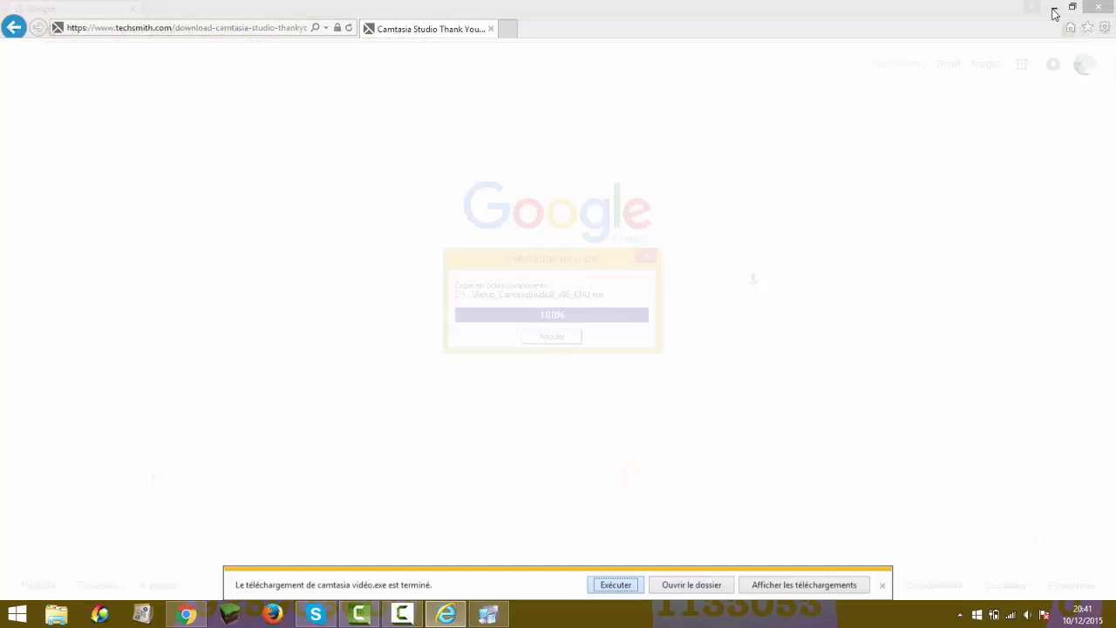
pyautogui.click(1053, 9)
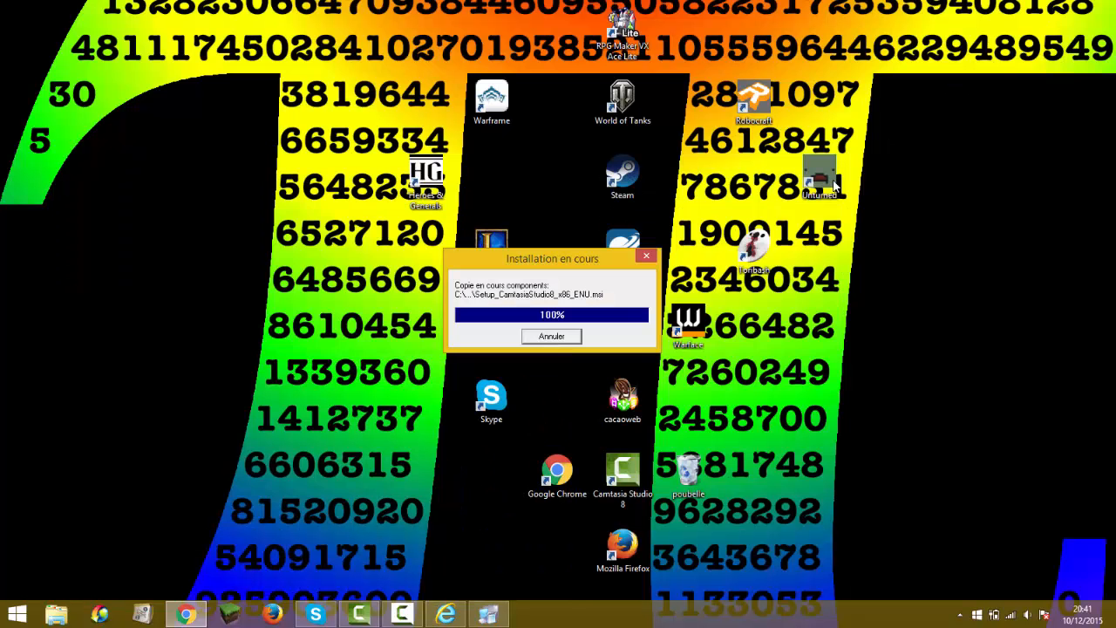
pyautogui.moveTo(517, 248); pyautogui.dragTo(522, 239)
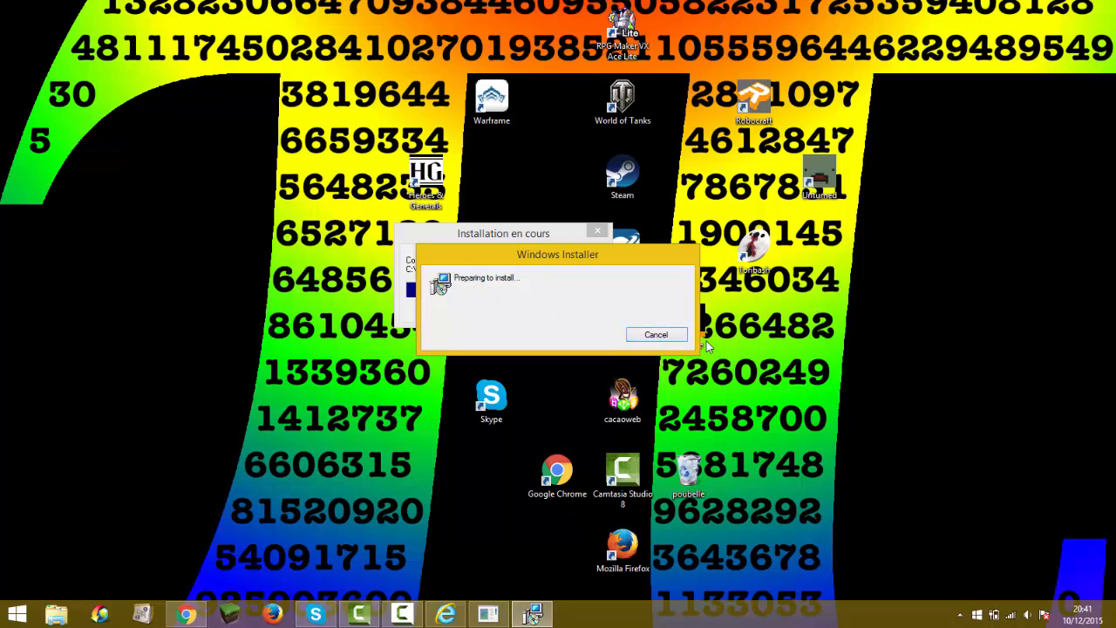
pyautogui.click(663, 339)
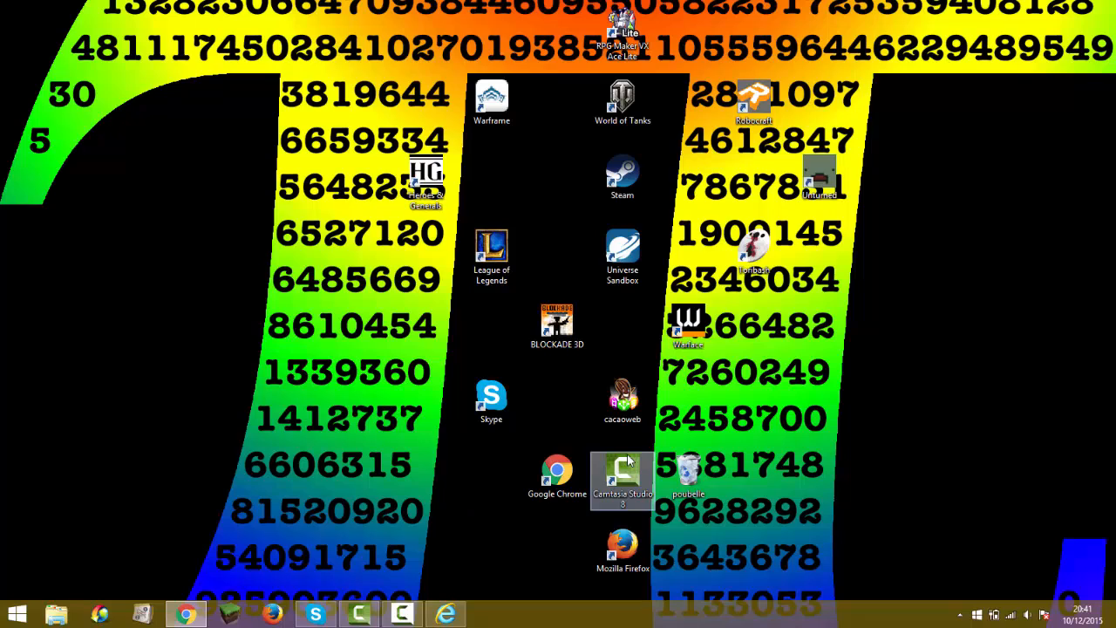
pyautogui.click(623, 251)
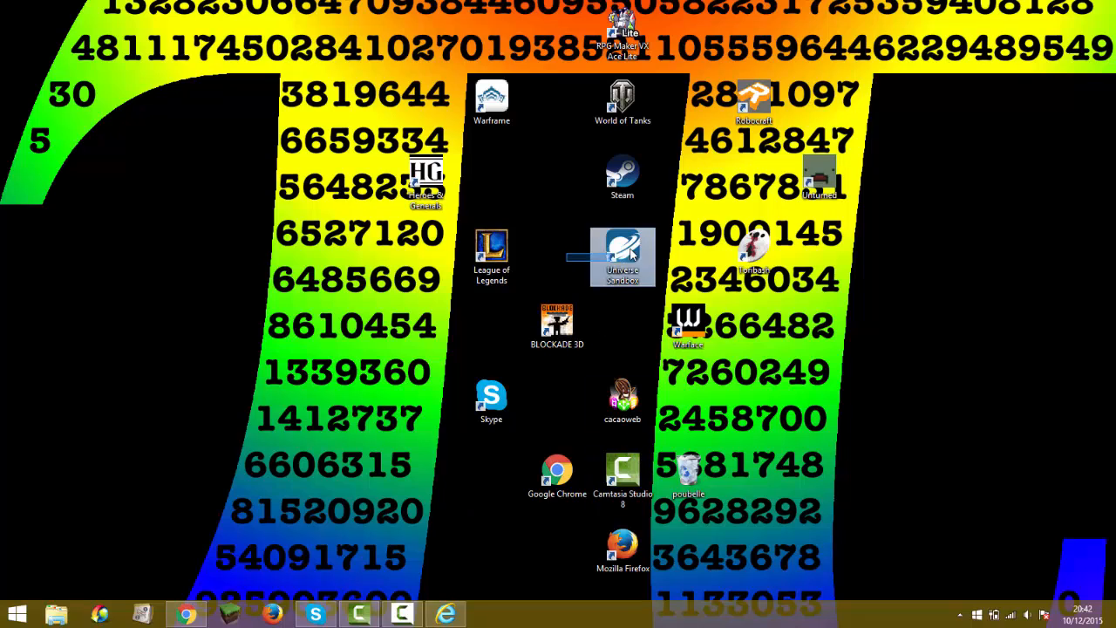
pyautogui.click(689, 249)
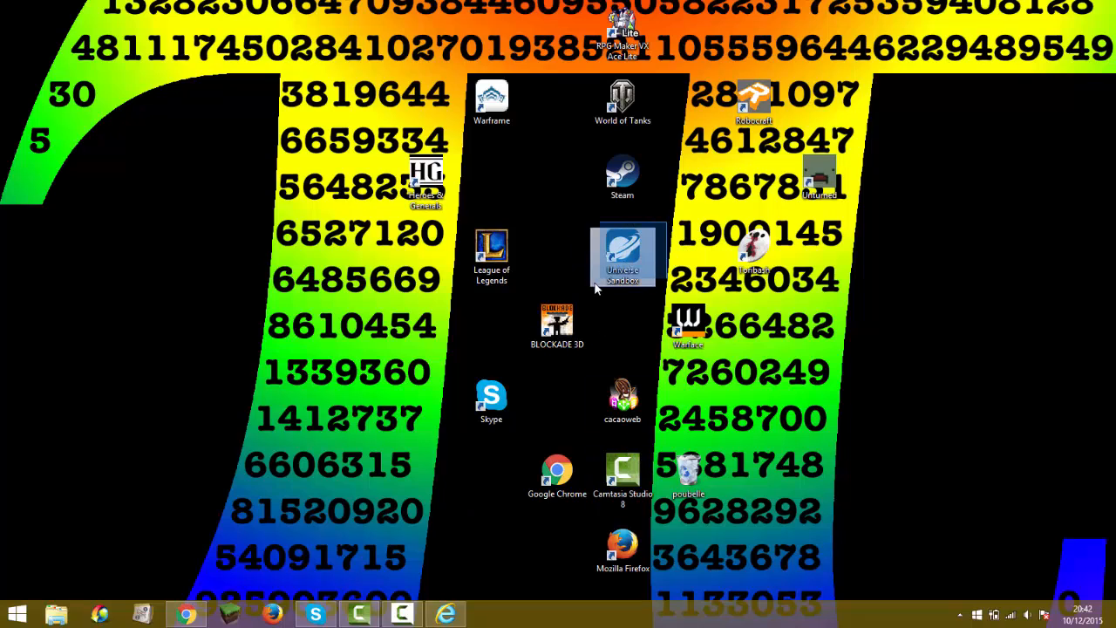
pyautogui.click(623, 252)
pyautogui.click(684, 259)
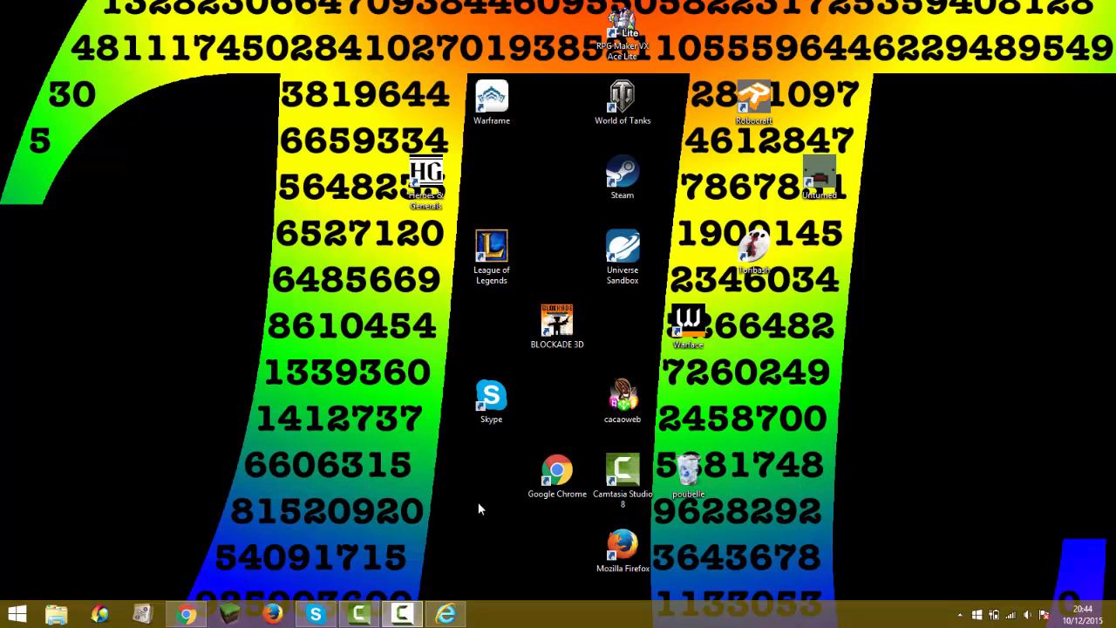
# Switch to Camtasia Studio and start a new project in place of the open one
pyautogui.click(365, 615)
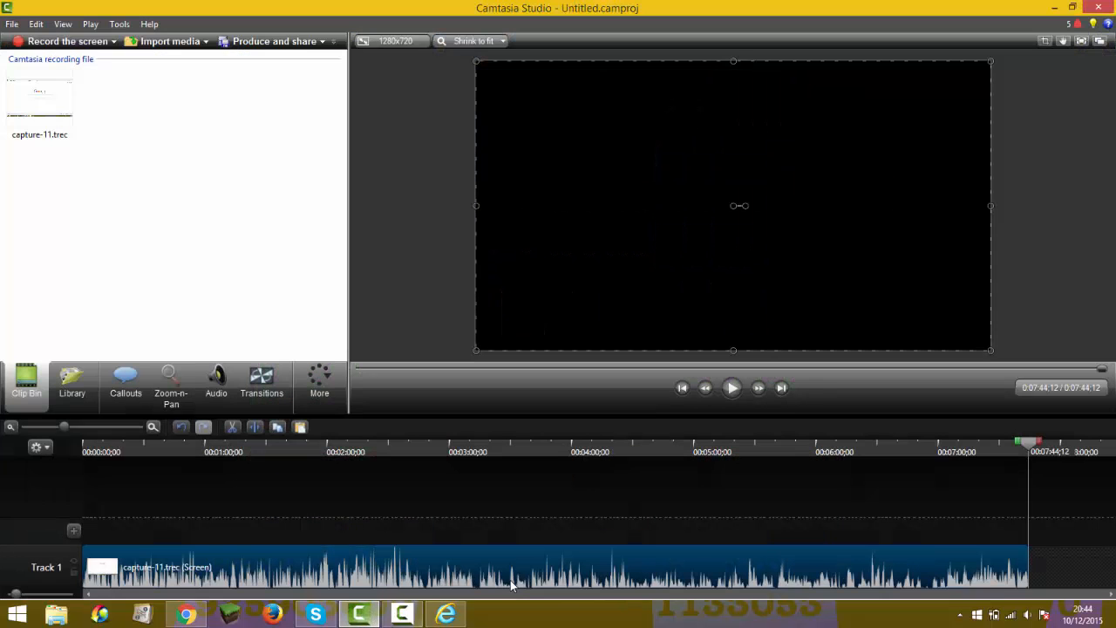
pyautogui.click(13, 24)
pyautogui.moveTo(36, 25)
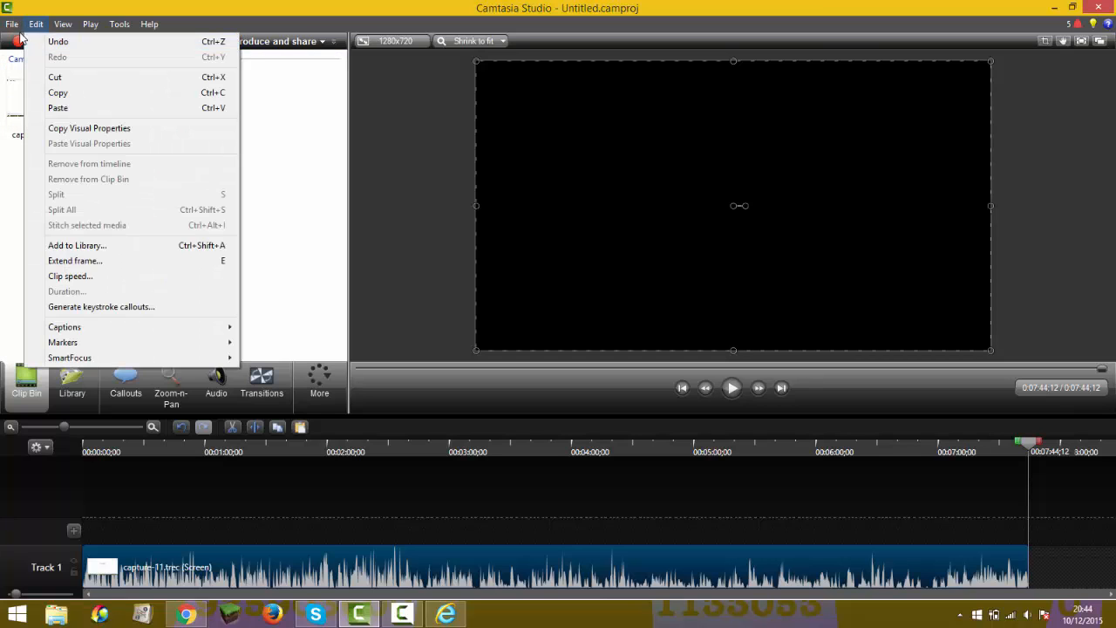
pyautogui.click(34, 339)
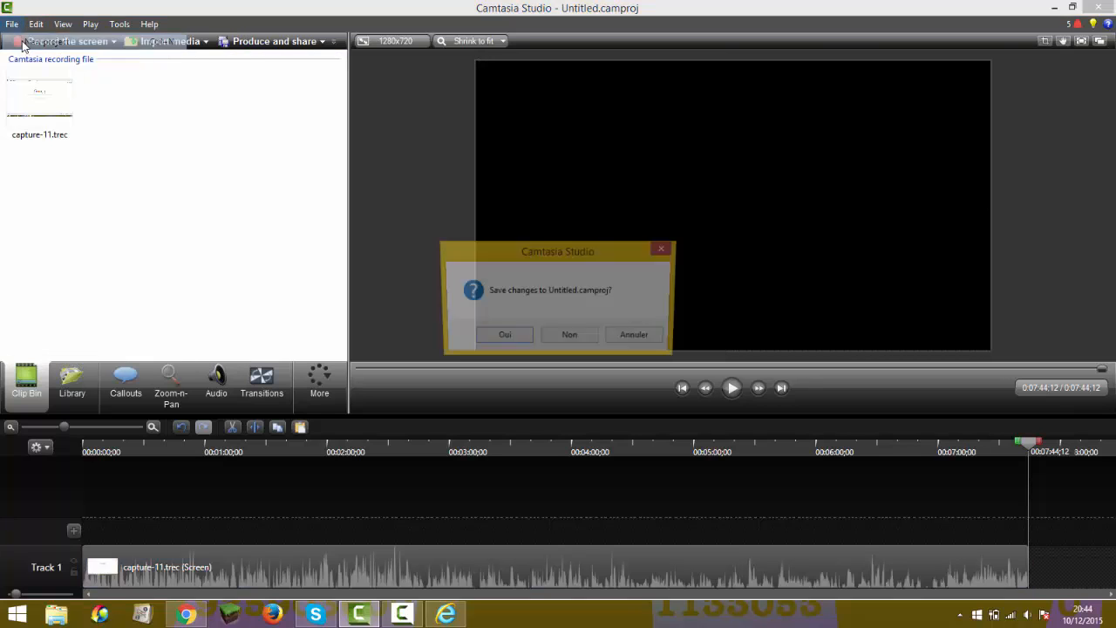
# Save the changes to the previous project as "Untitled 3" in the Vidéos folder and dismiss the project files notice
pyautogui.click(500, 339)
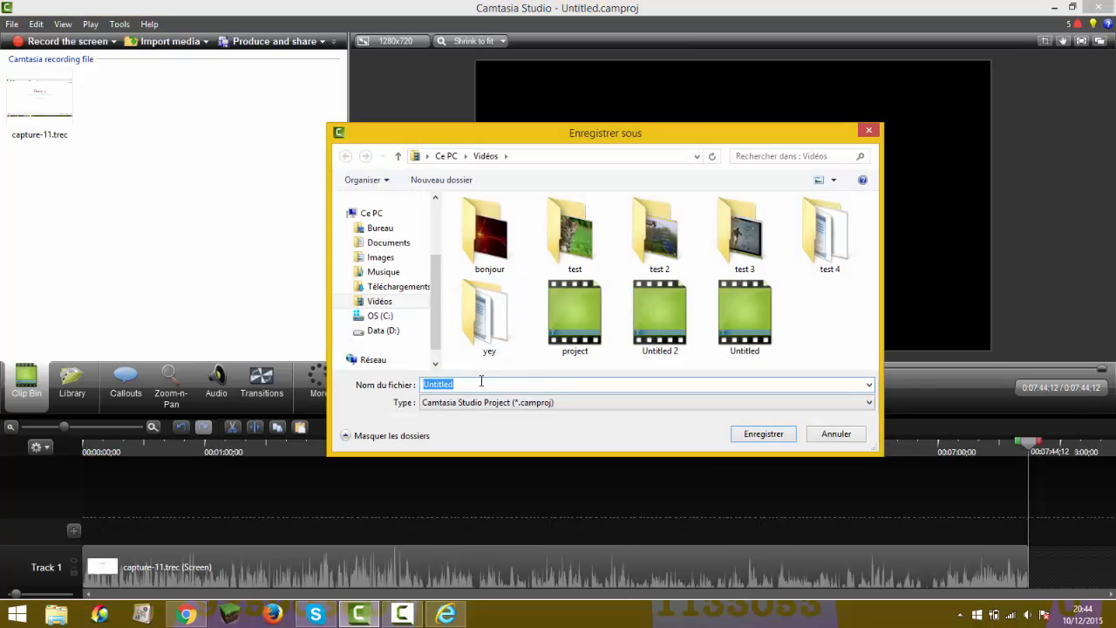
pyautogui.click(477, 382)
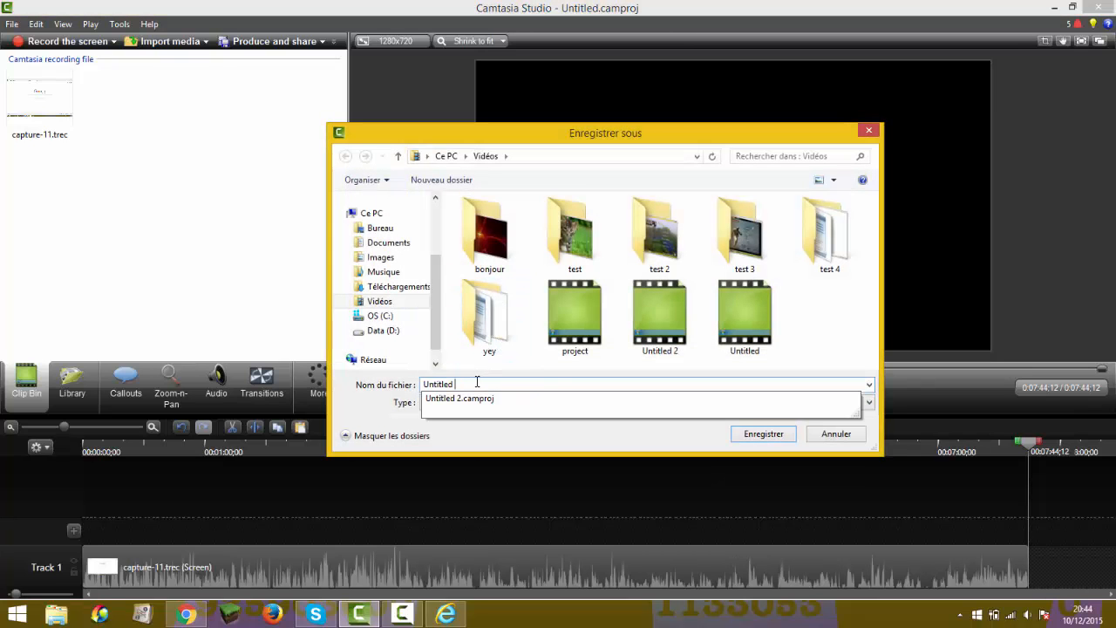
pyautogui.write('3')
pyautogui.press('Return')
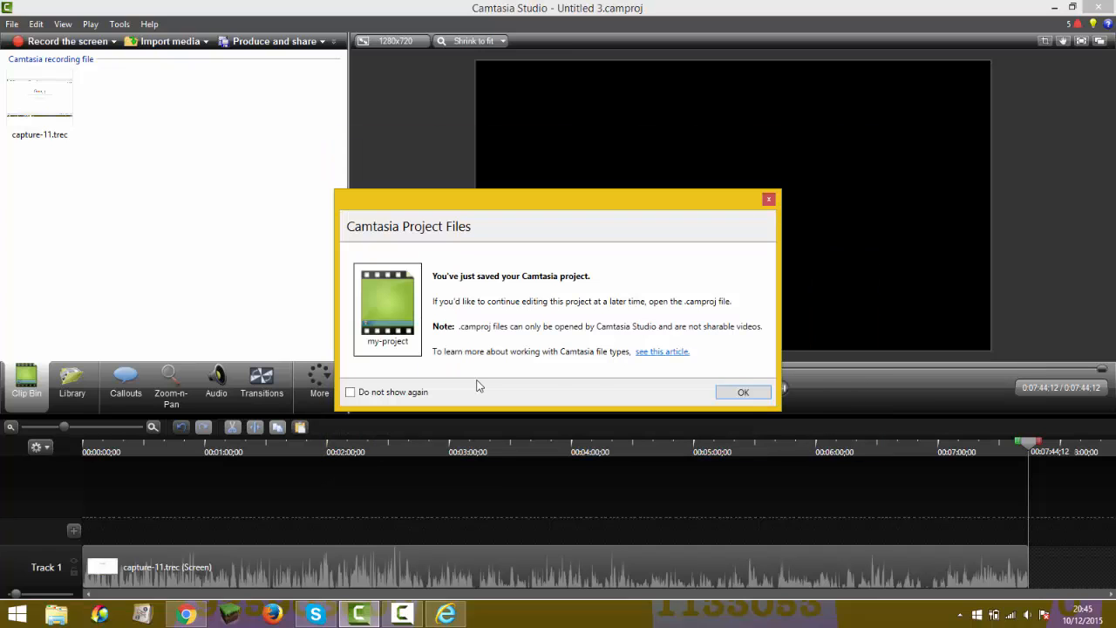
pyautogui.click(743, 392)
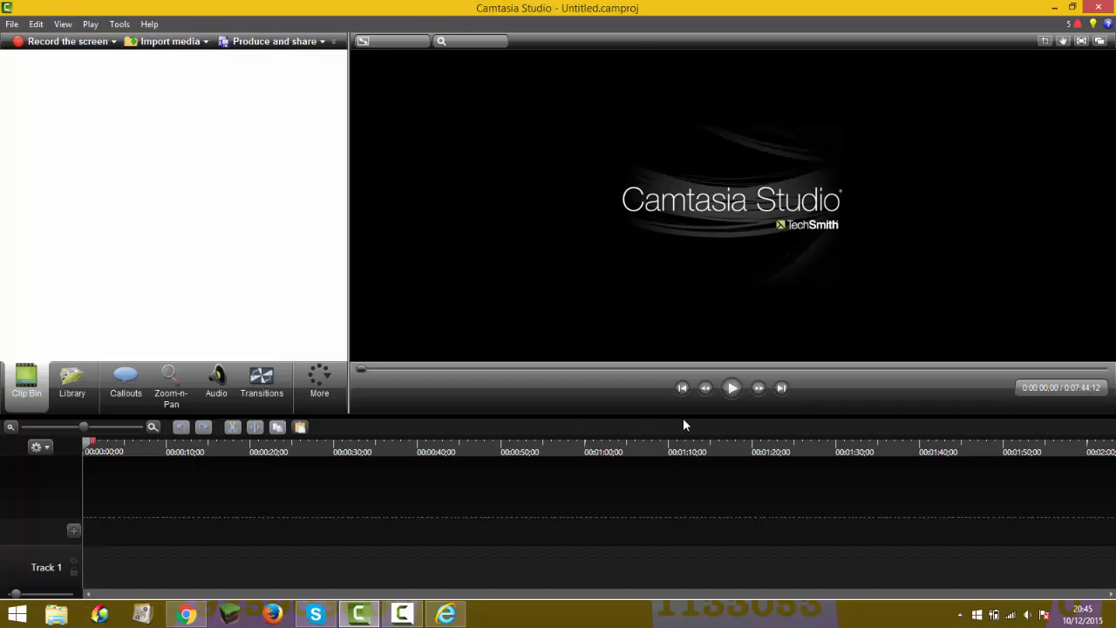
# Import bonjour.mp4 from the bonjour folder in Vidéos and place it near the start of Track 1
pyautogui.click(205, 42)
pyautogui.click(182, 43)
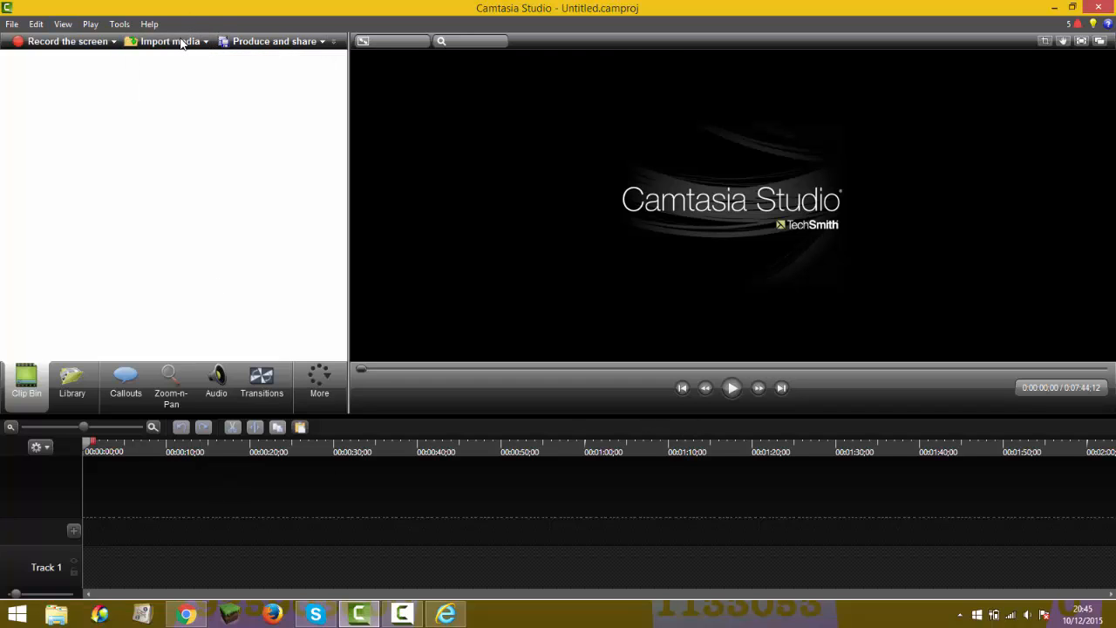
pyautogui.click(182, 43)
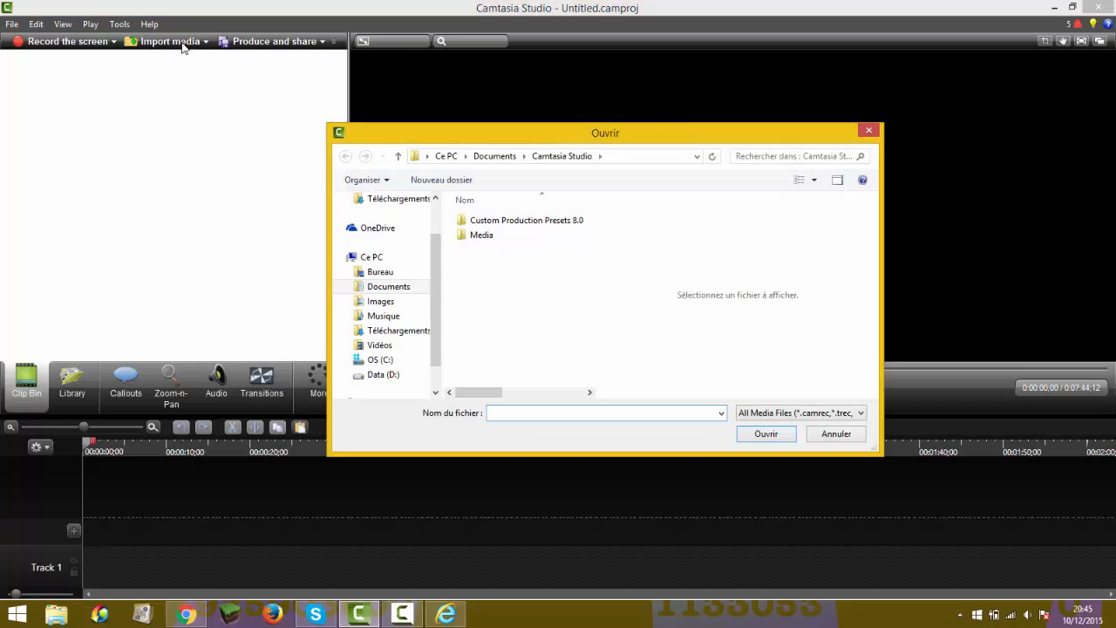
pyautogui.click(383, 346)
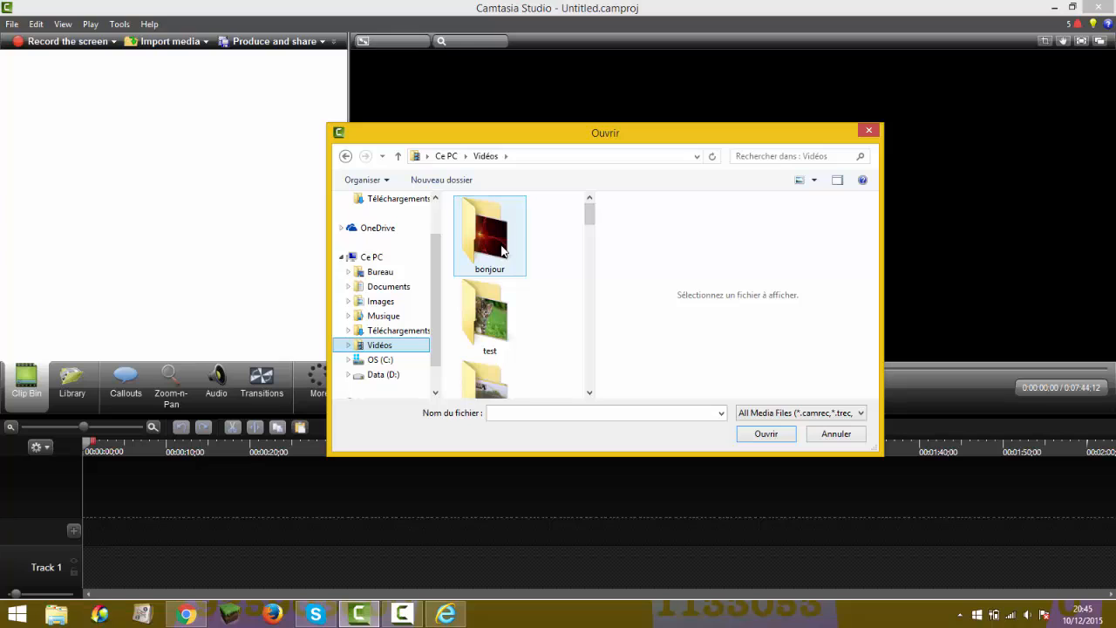
pyautogui.doubleClick(502, 252)
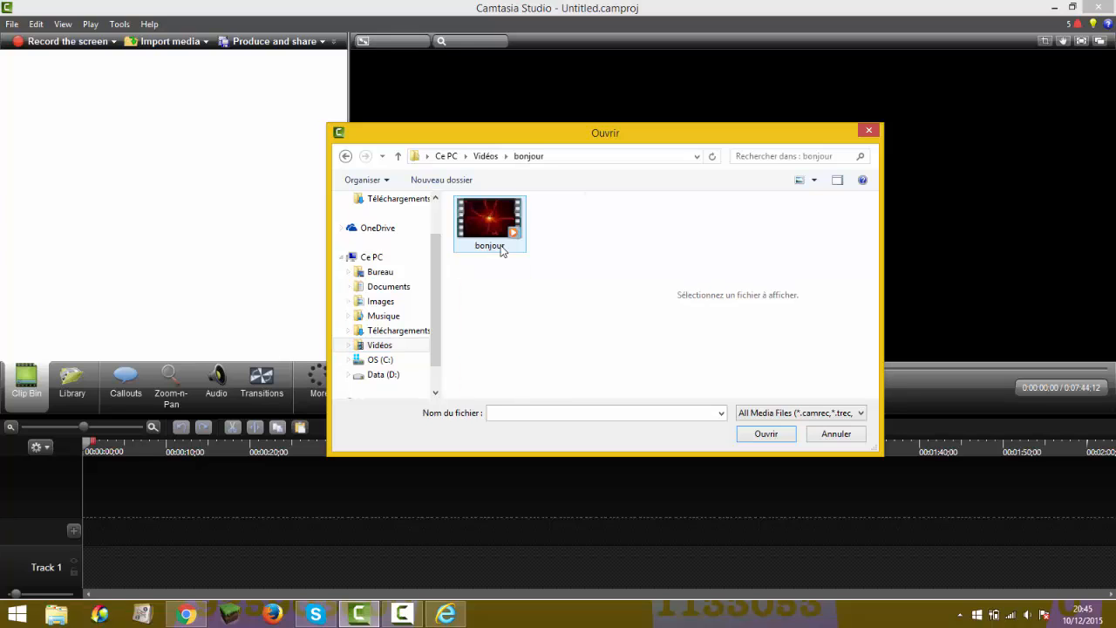
pyautogui.doubleClick(489, 228)
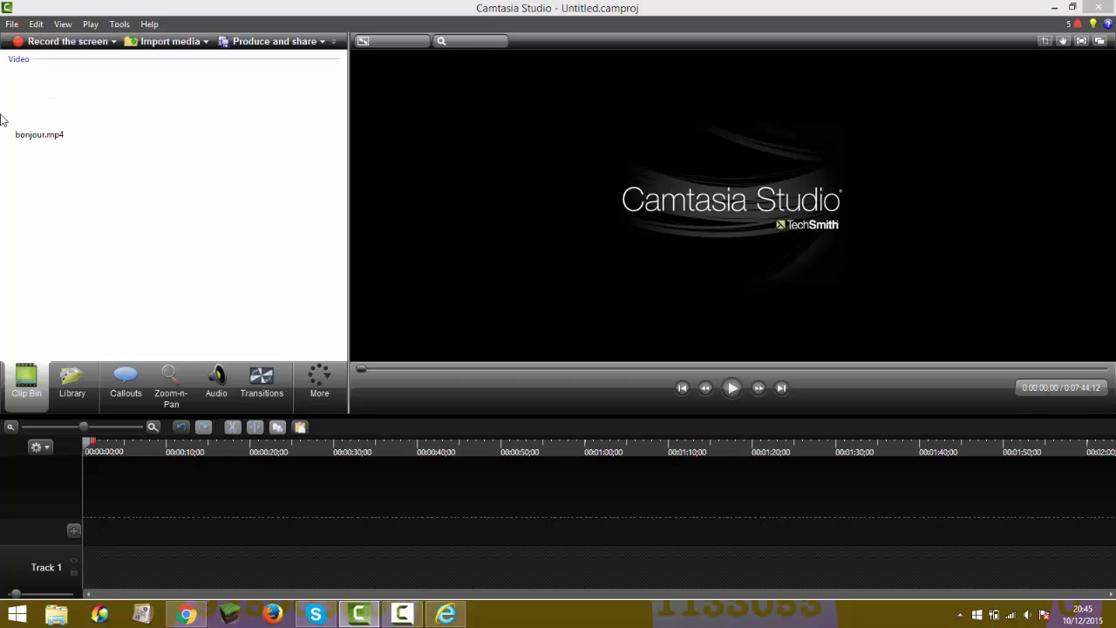
pyautogui.click(46, 100)
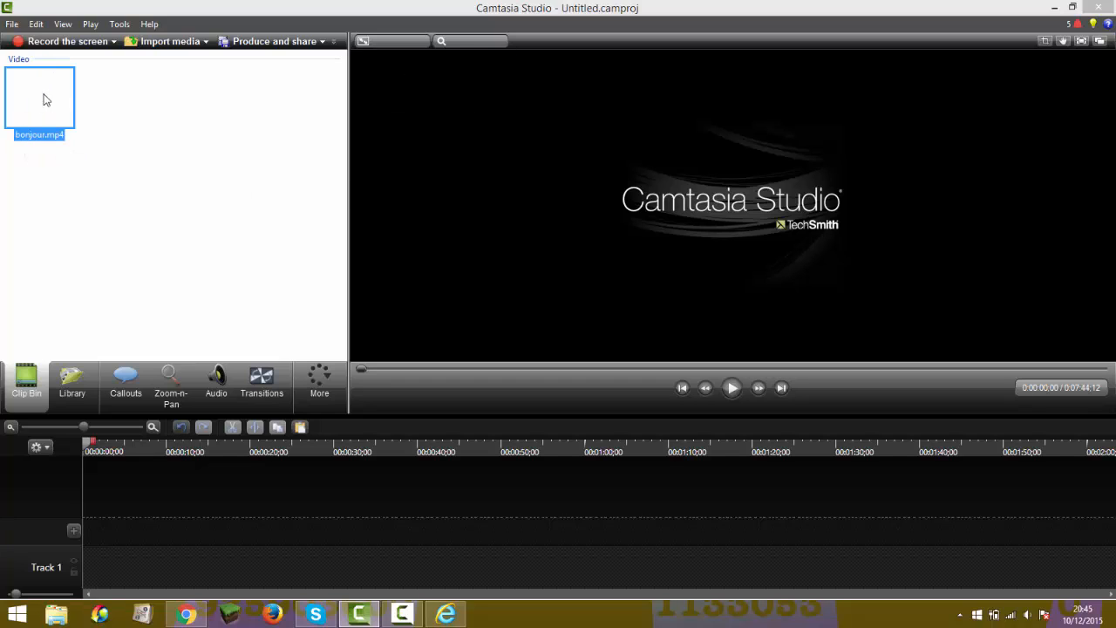
pyautogui.moveTo(68, 148); pyautogui.dragTo(157, 598)
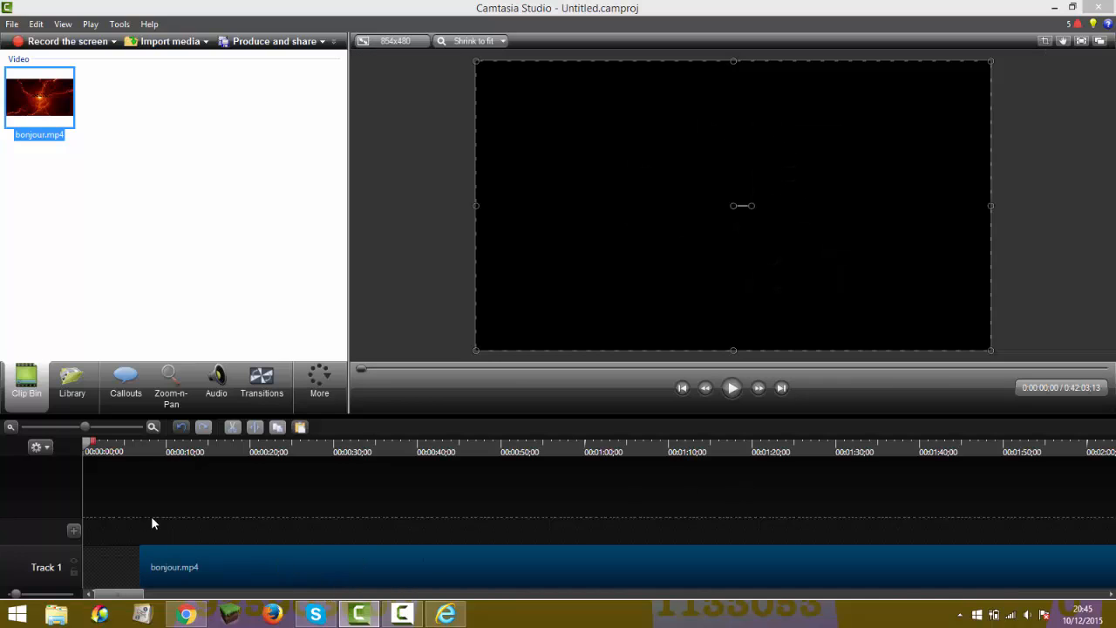
# Play bonjour.mp4 from the start of the clip and pause at about 0:00:18
pyautogui.click(140, 448)
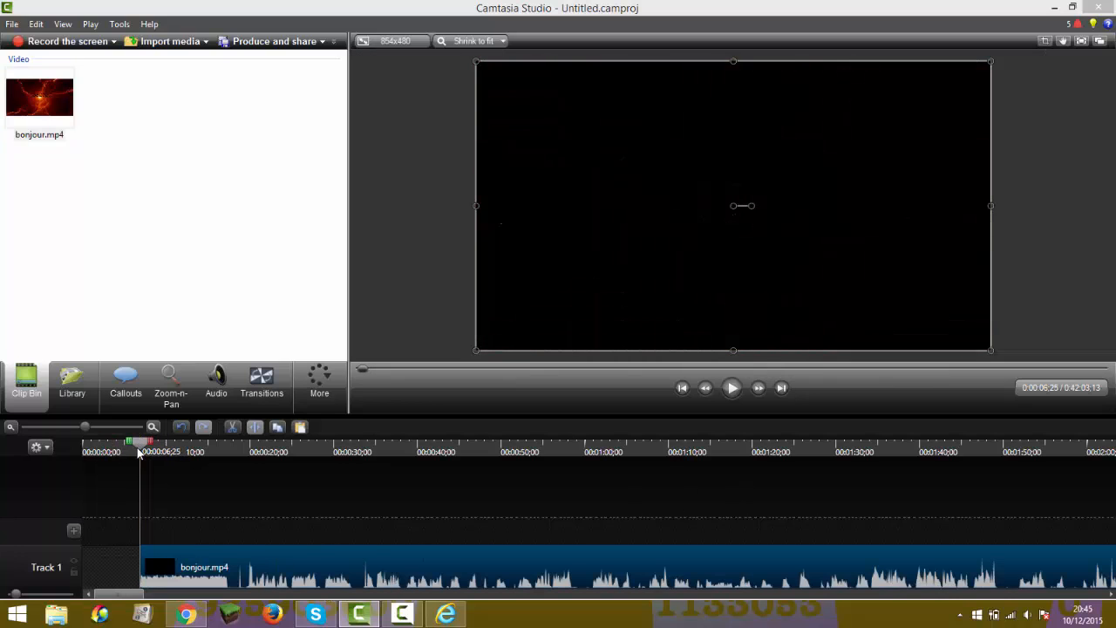
pyautogui.click(732, 388)
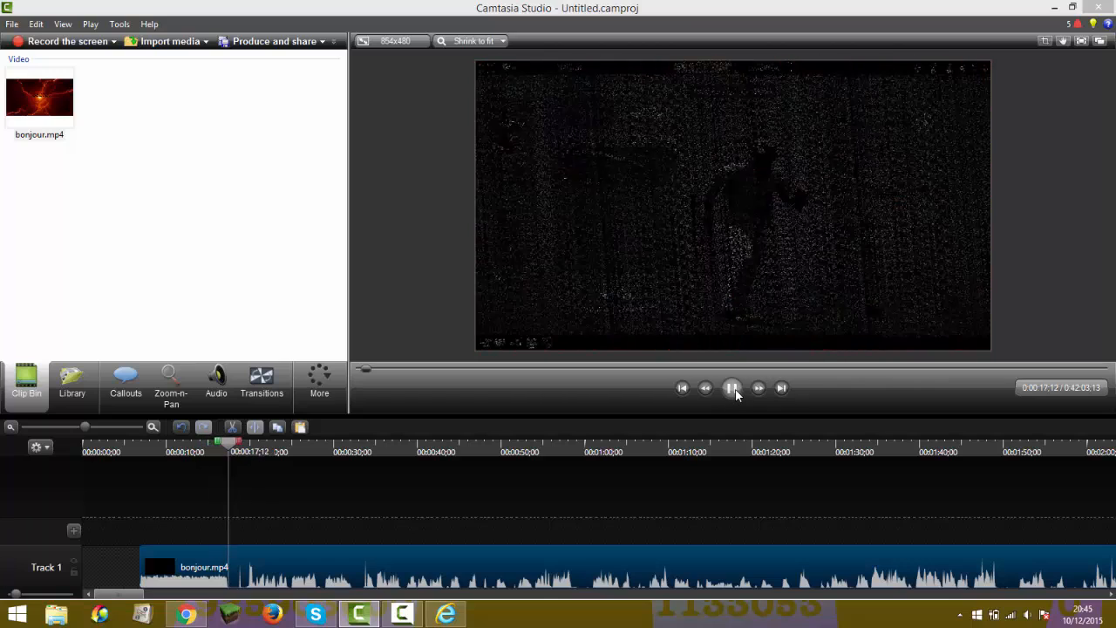
pyautogui.click(733, 389)
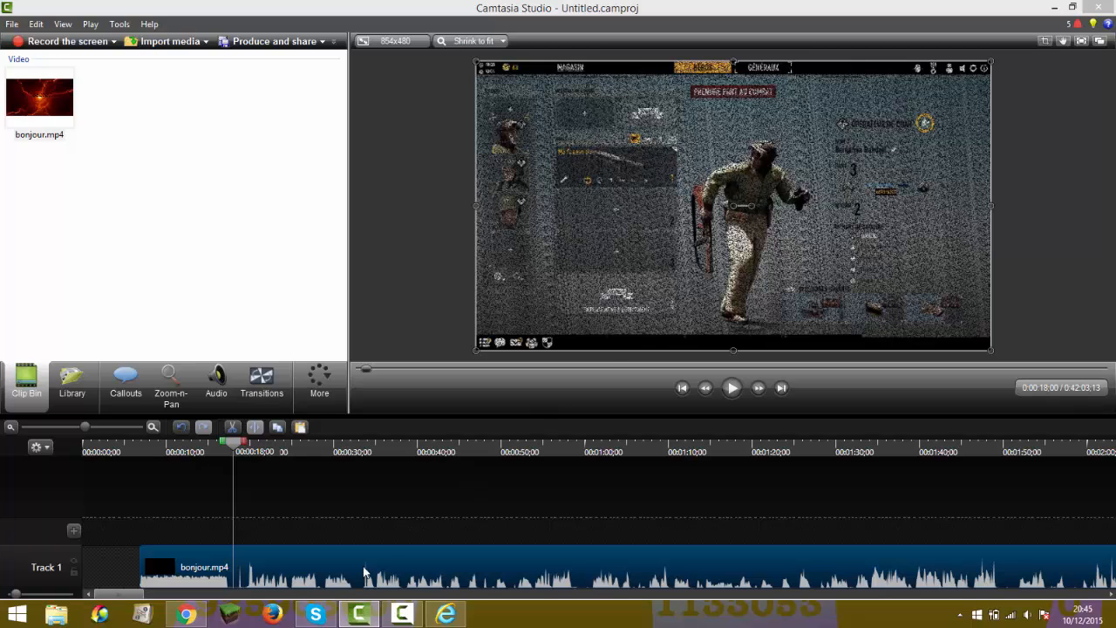
# Examine the end of bonjour.mp4 on the timeline and return to its beginning
pyautogui.moveTo(109, 594); pyautogui.dragTo(1089, 594)
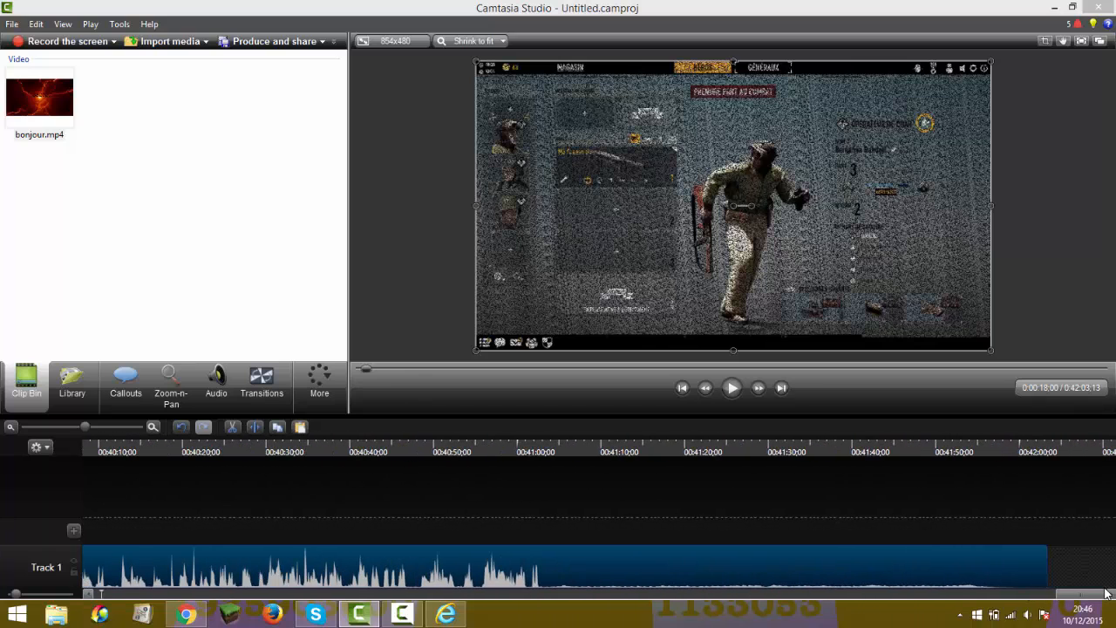
pyautogui.click(1043, 446)
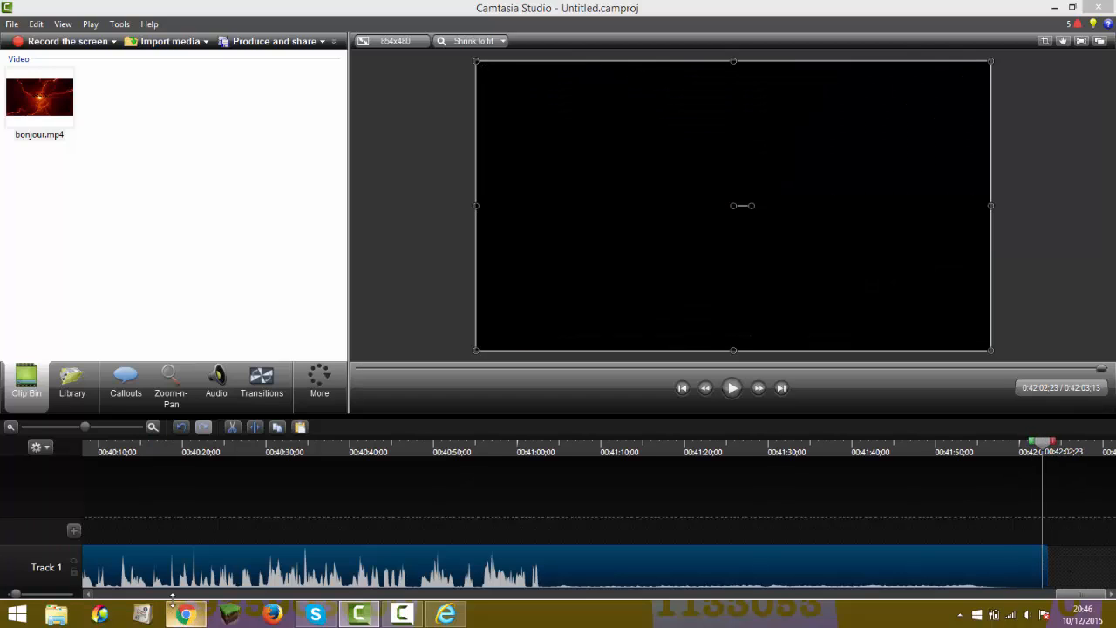
pyautogui.click(107, 594)
pyautogui.click(108, 595)
pyautogui.click(108, 594)
pyautogui.click(107, 595)
pyautogui.click(108, 594)
pyautogui.click(108, 594)
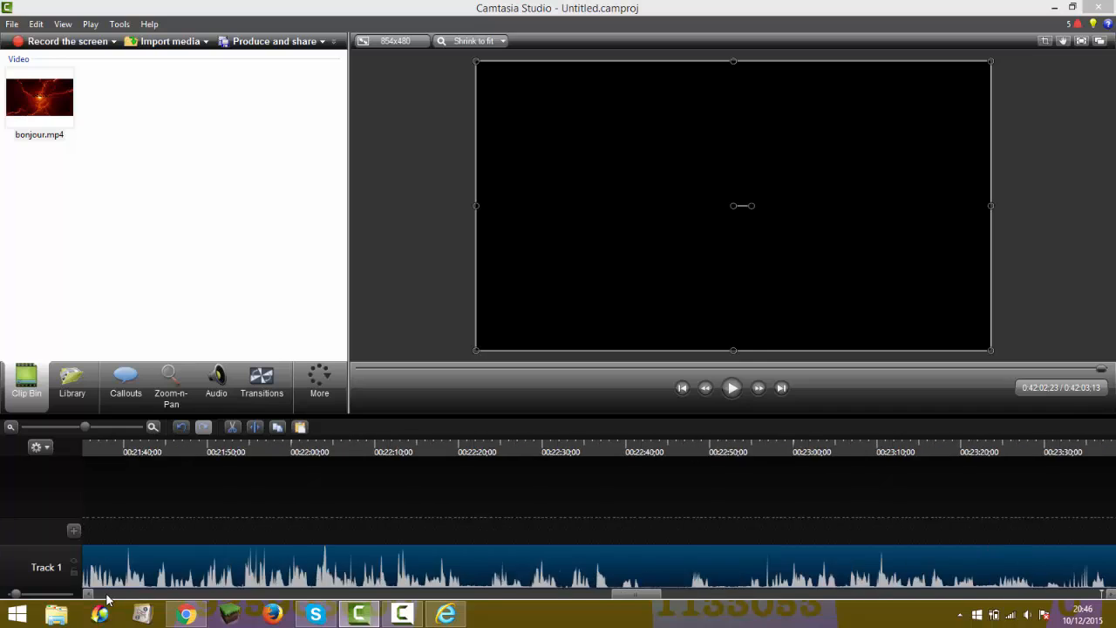
pyautogui.click(107, 595)
pyautogui.click(107, 595)
pyautogui.click(109, 595)
pyautogui.click(108, 595)
pyautogui.click(108, 595)
pyautogui.click(108, 594)
pyautogui.click(108, 595)
pyautogui.click(107, 595)
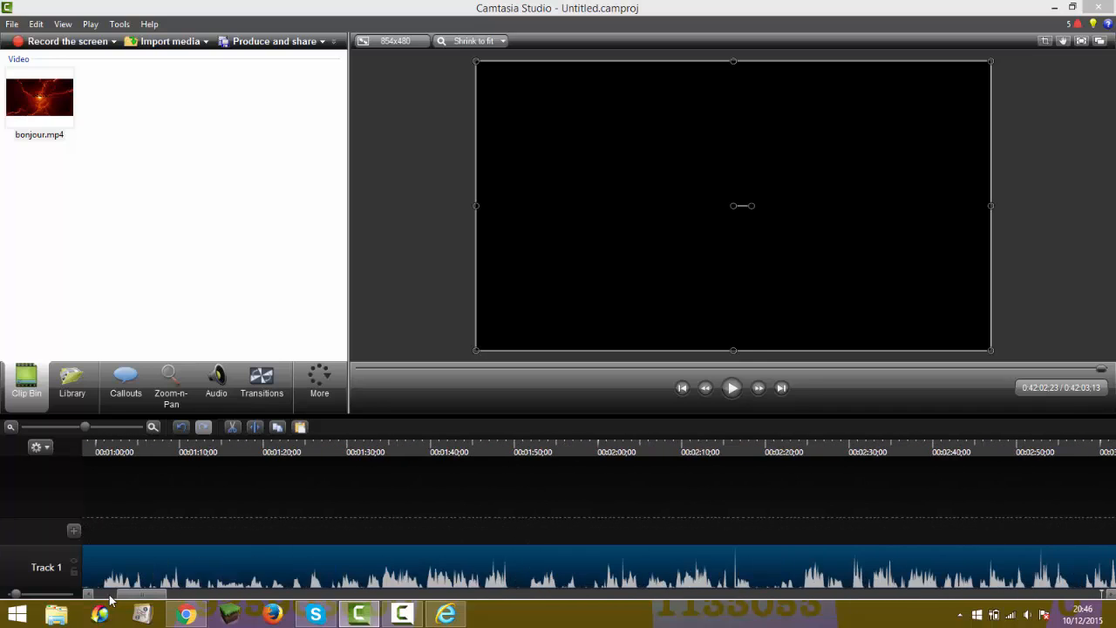
pyautogui.click(106, 596)
pyautogui.click(105, 597)
# Scrub and play the intro of bonjour.mp4 from the clip's start, pausing where the intro ends
pyautogui.click(139, 451)
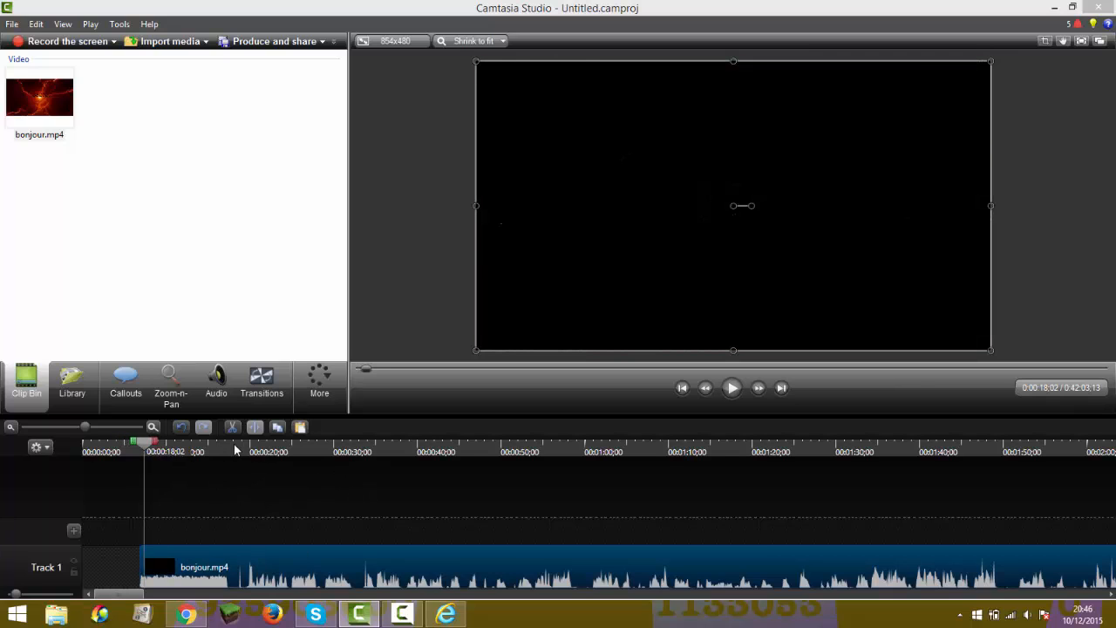
pyautogui.click(233, 445)
pyautogui.moveTo(224, 449); pyautogui.dragTo(231, 456)
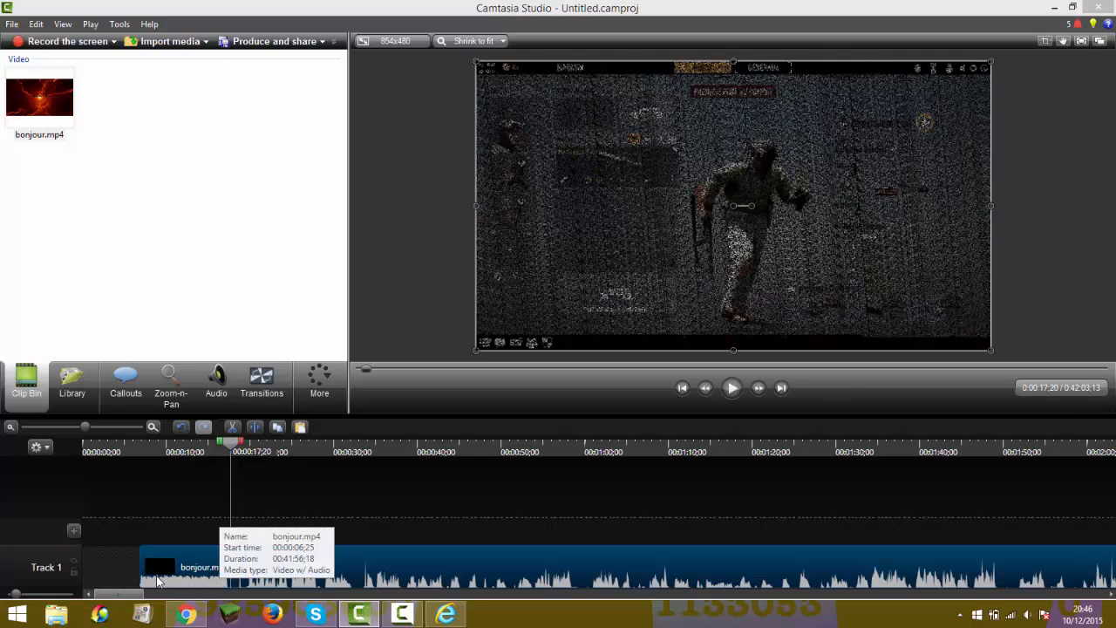
pyautogui.click(143, 451)
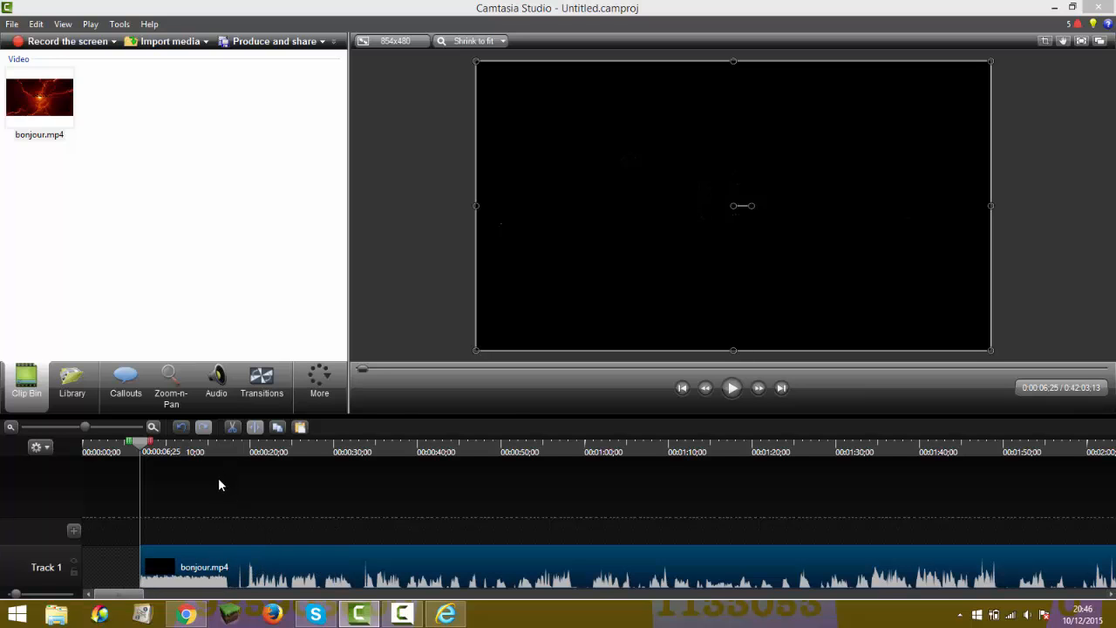
pyautogui.click(733, 388)
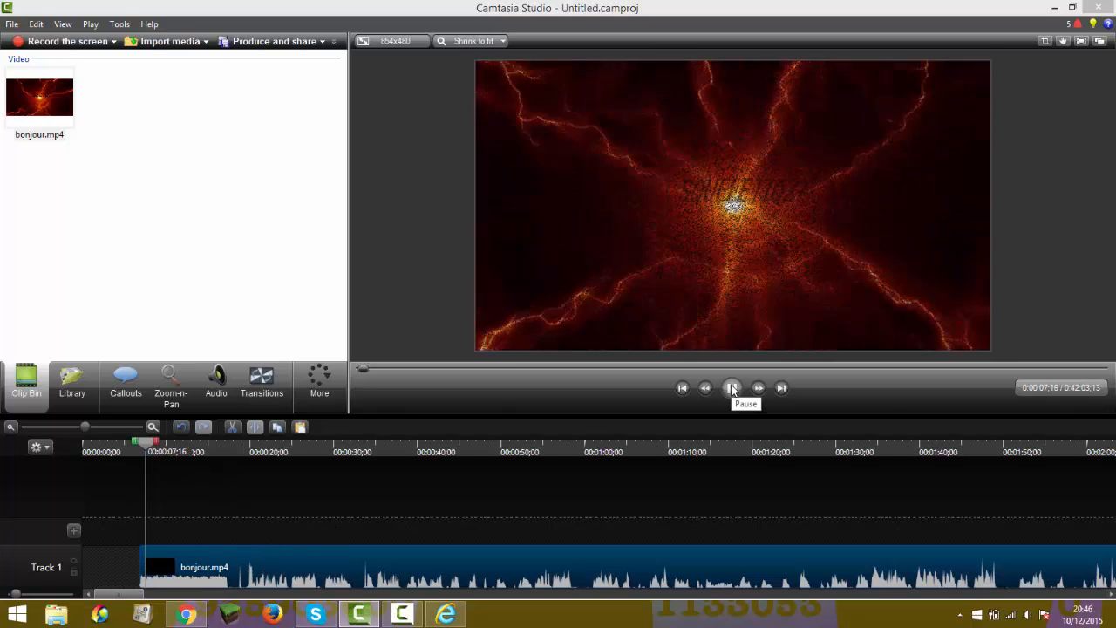
pyautogui.click(733, 388)
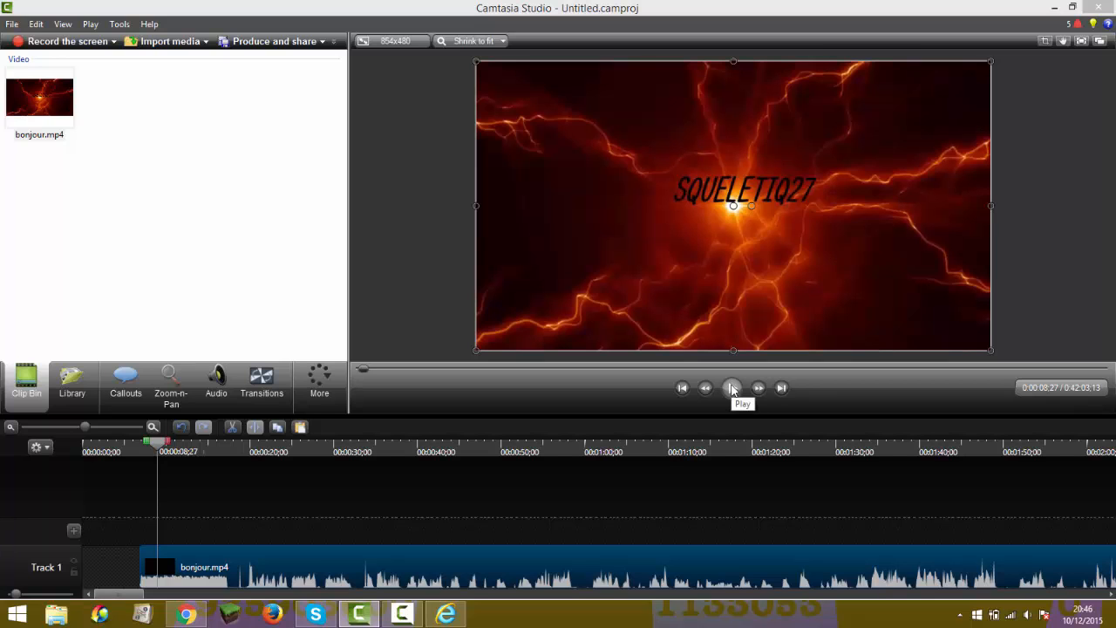
pyautogui.click(732, 388)
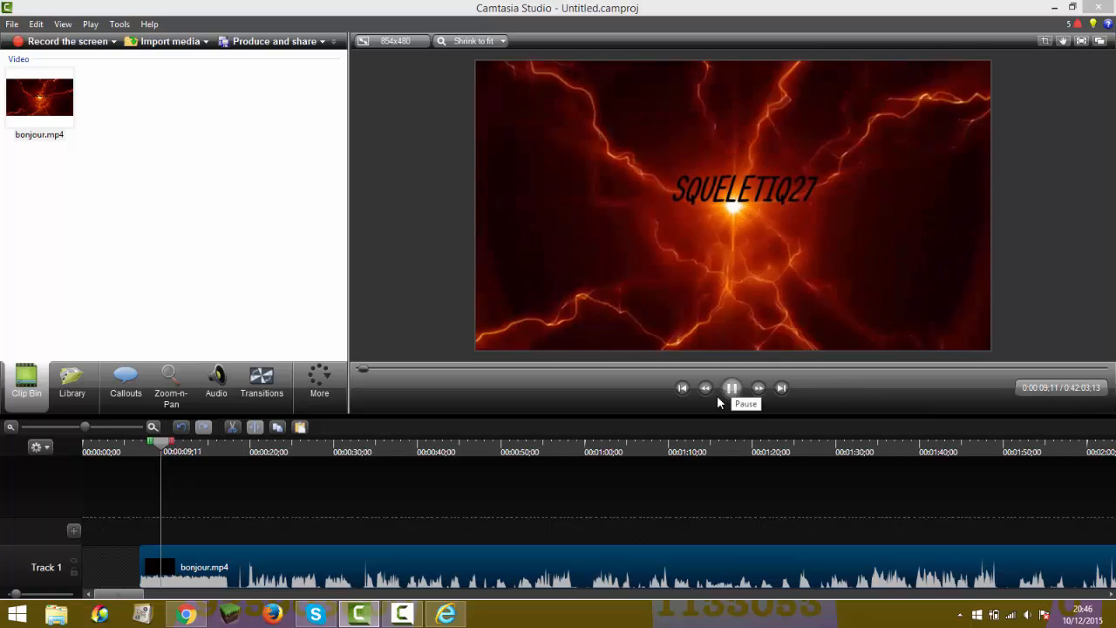
pyautogui.click(732, 388)
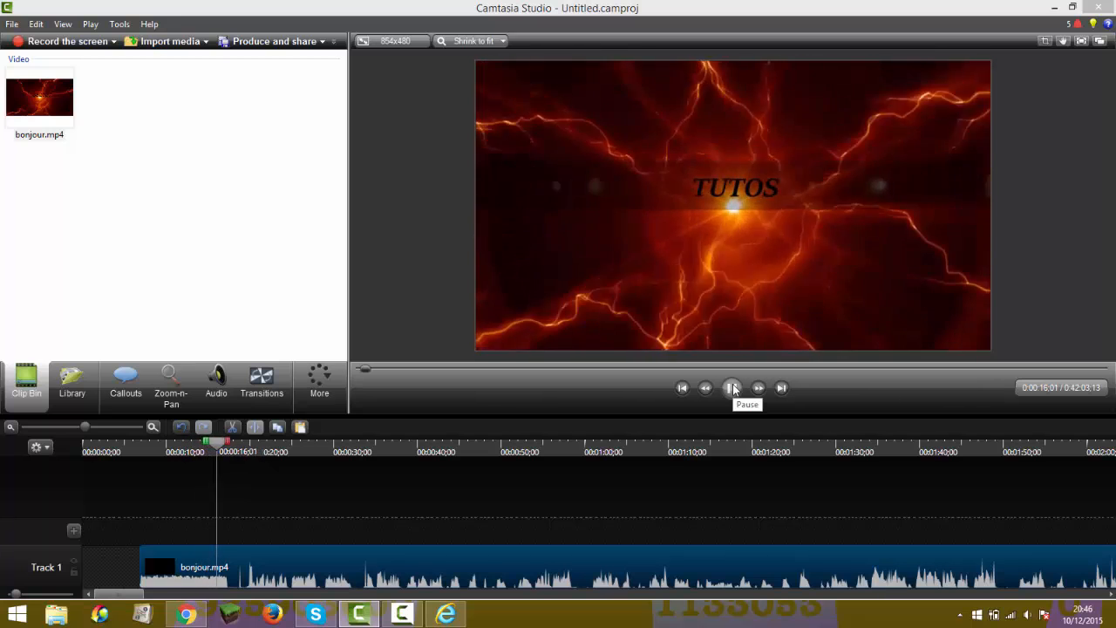
pyautogui.click(733, 389)
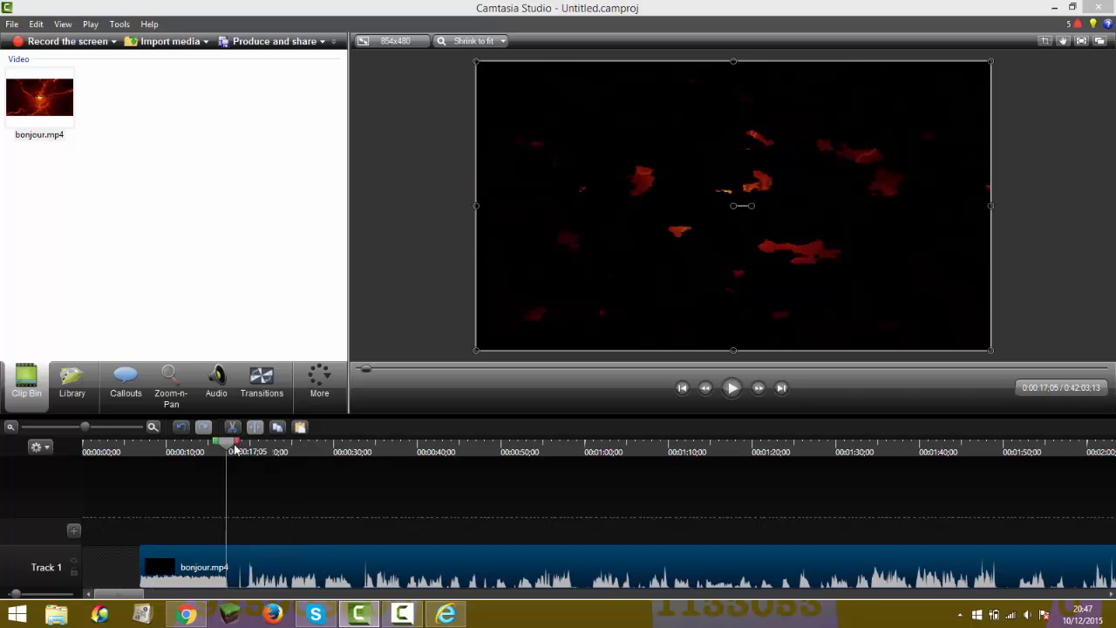
# Select the timeline range from about 0:00:17 to 0:00:25;20, view its cut and delete options, and collapse the selection
pyautogui.moveTo(235, 446); pyautogui.dragTo(1101, 443)
pyautogui.moveTo(1108, 506); pyautogui.dragTo(307, 471)
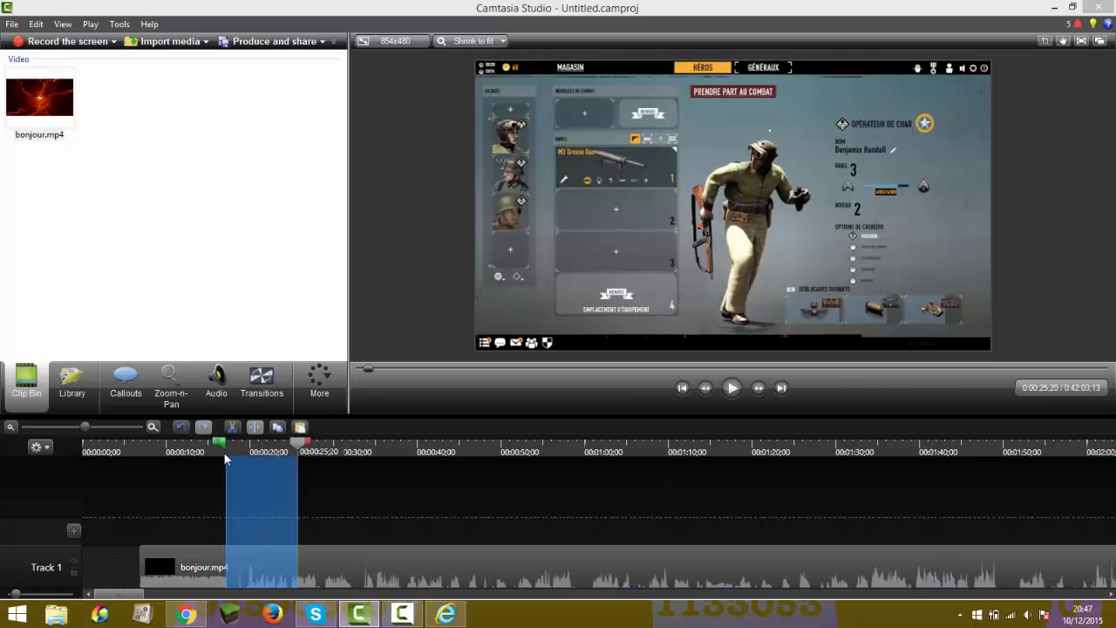
pyautogui.moveTo(222, 442)
pyautogui.mouseDown()
pyautogui.moveTo(280, 446)
pyautogui.moveTo(224, 455)
pyautogui.mouseUp()
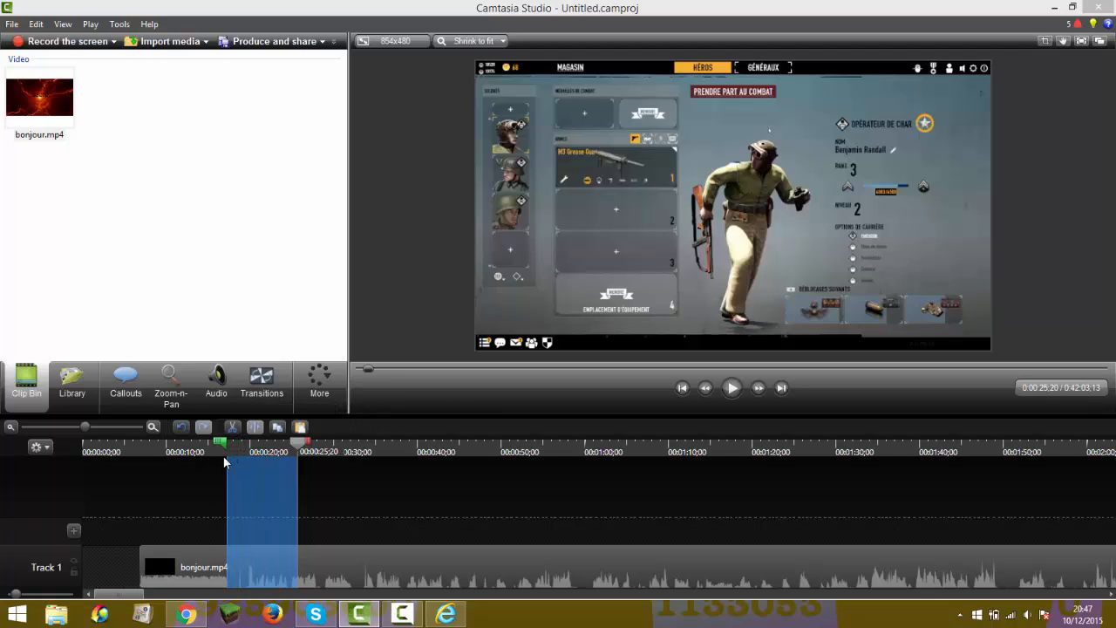
pyautogui.click(251, 567)
pyautogui.rightClick(252, 567)
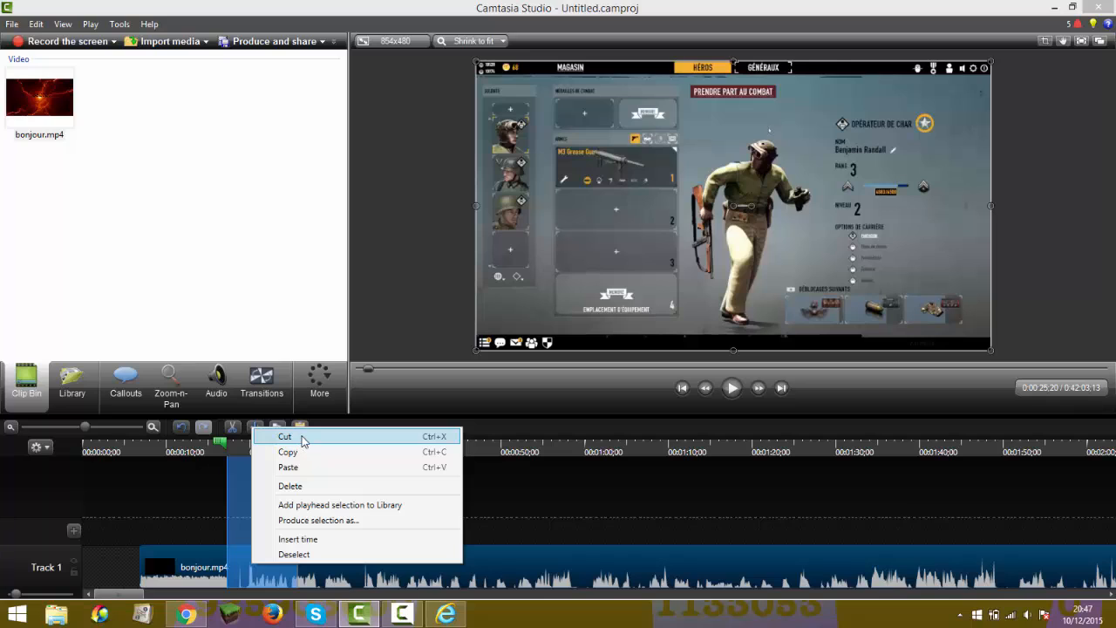
pyautogui.click(245, 500)
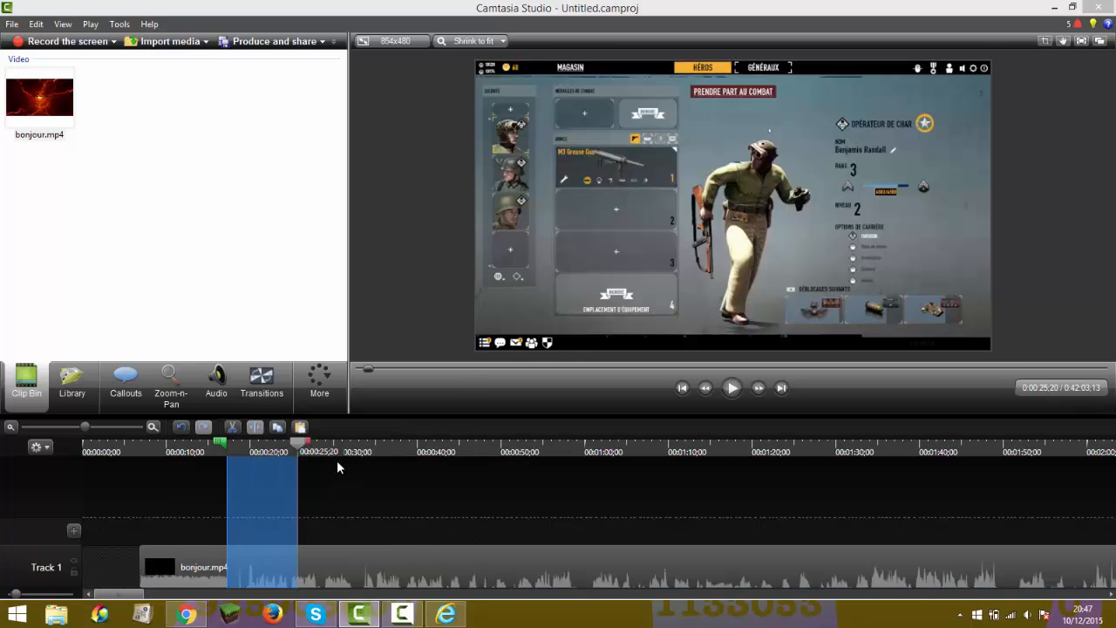
pyautogui.moveTo(298, 443); pyautogui.dragTo(227, 445)
pyautogui.moveTo(303, 443); pyautogui.dragTo(236, 443)
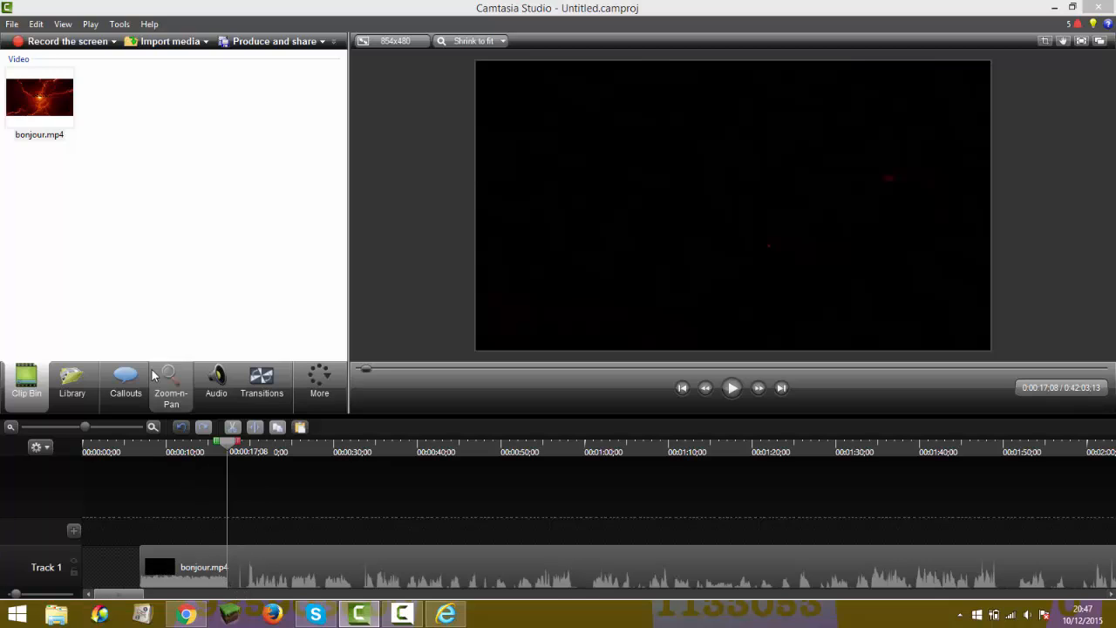
# Add a Sketch Motion Oval callout at 0:00:26;02 and fit it around the soldier's head
pyautogui.click(125, 384)
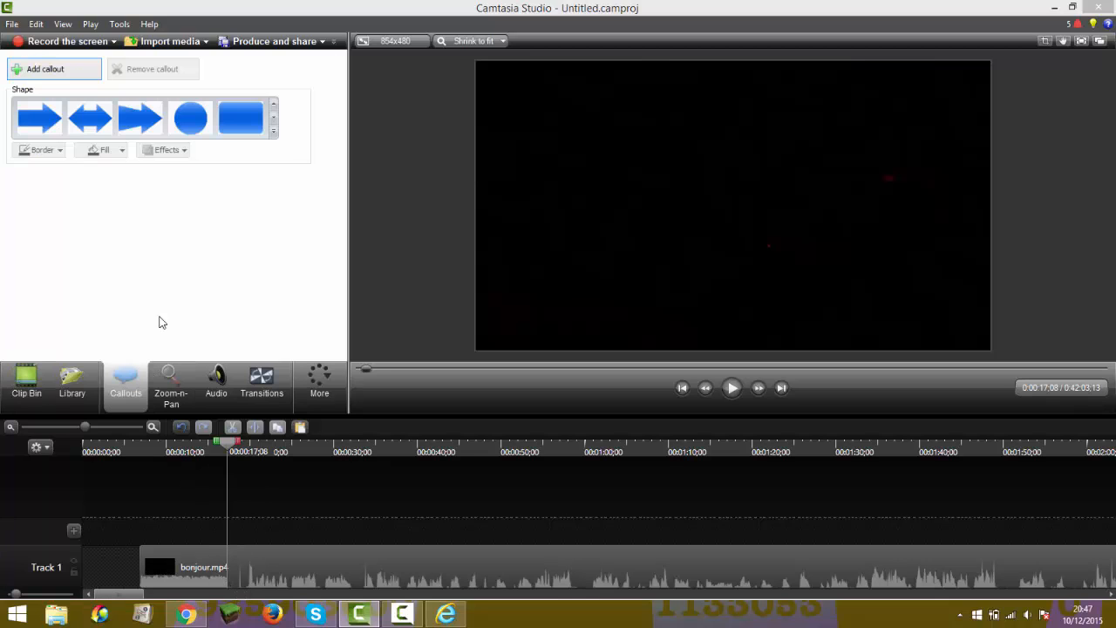
pyautogui.click(273, 132)
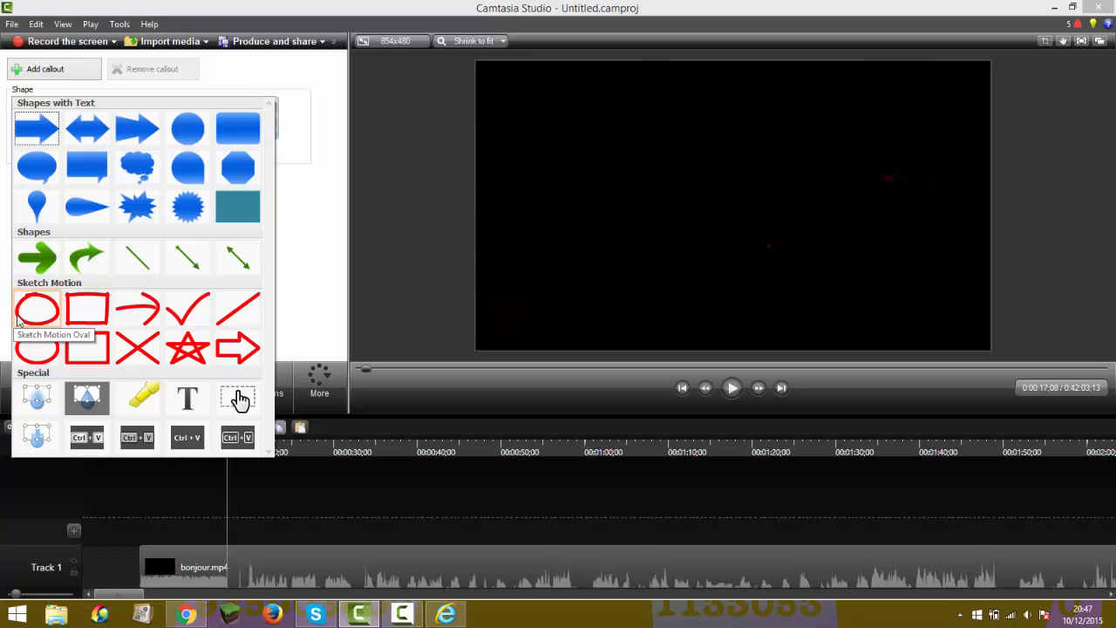
pyautogui.click(304, 451)
pyautogui.click(305, 452)
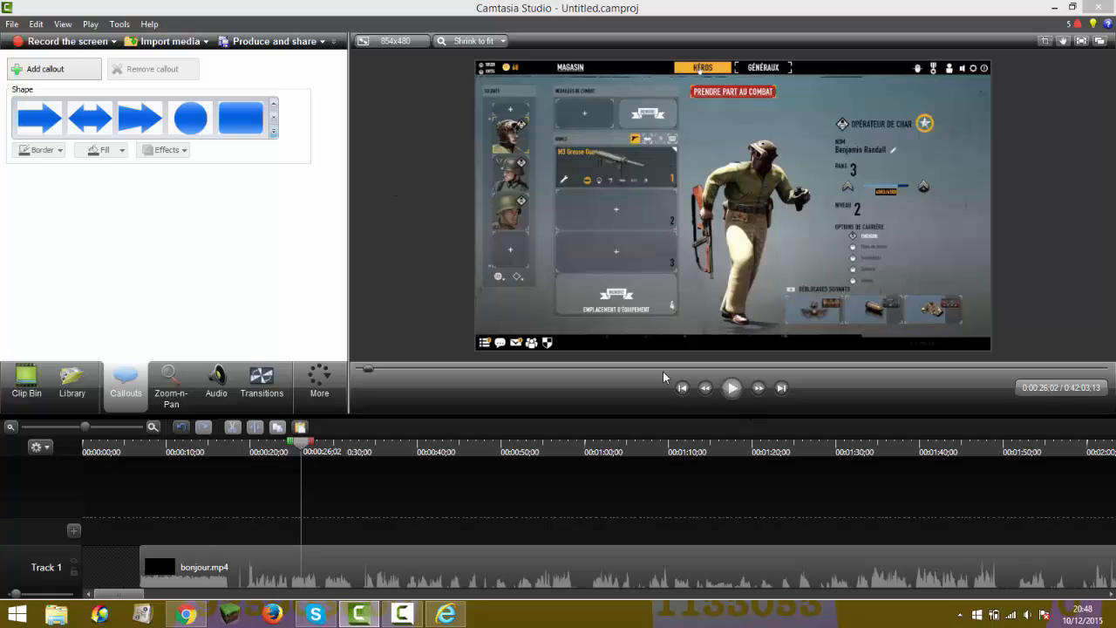
pyautogui.click(273, 132)
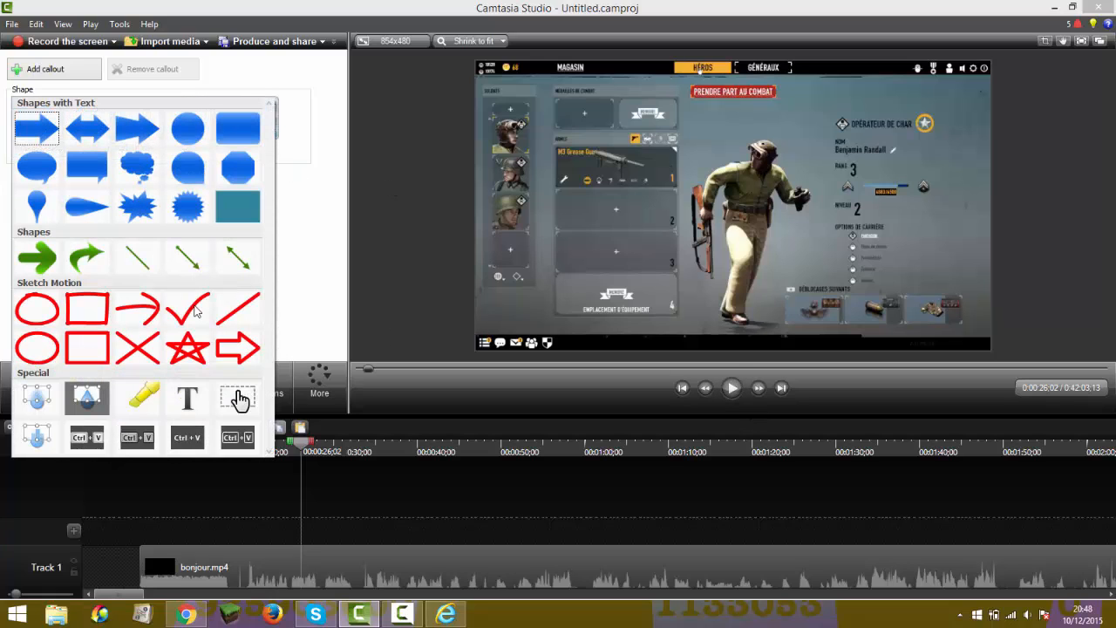
pyautogui.click(38, 312)
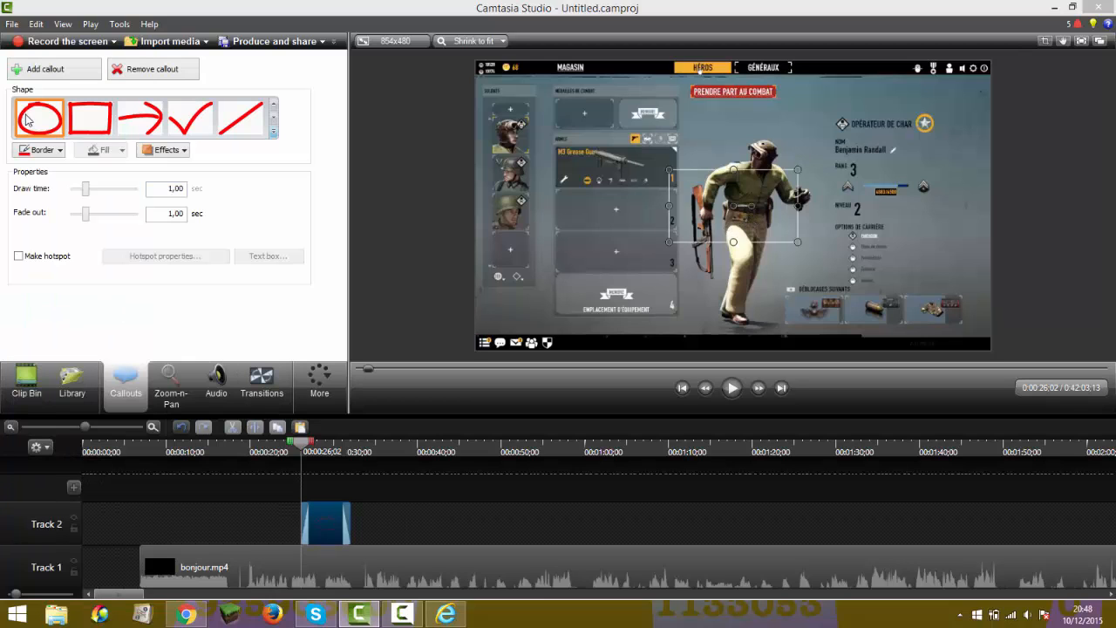
pyautogui.moveTo(754, 220); pyautogui.dragTo(773, 170)
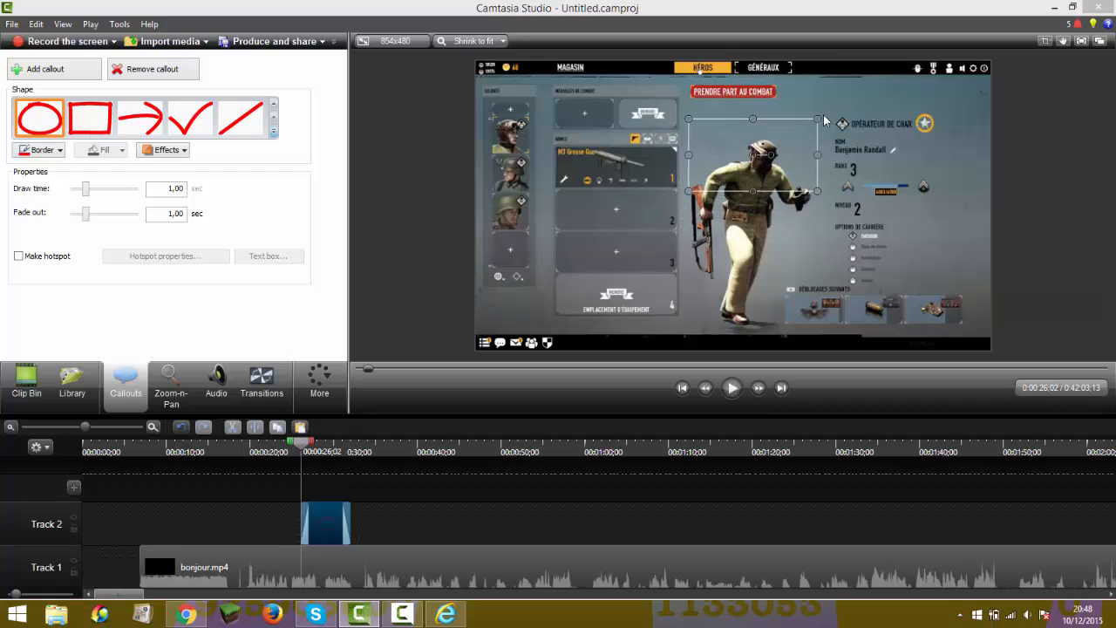
pyautogui.moveTo(818, 120); pyautogui.dragTo(761, 133)
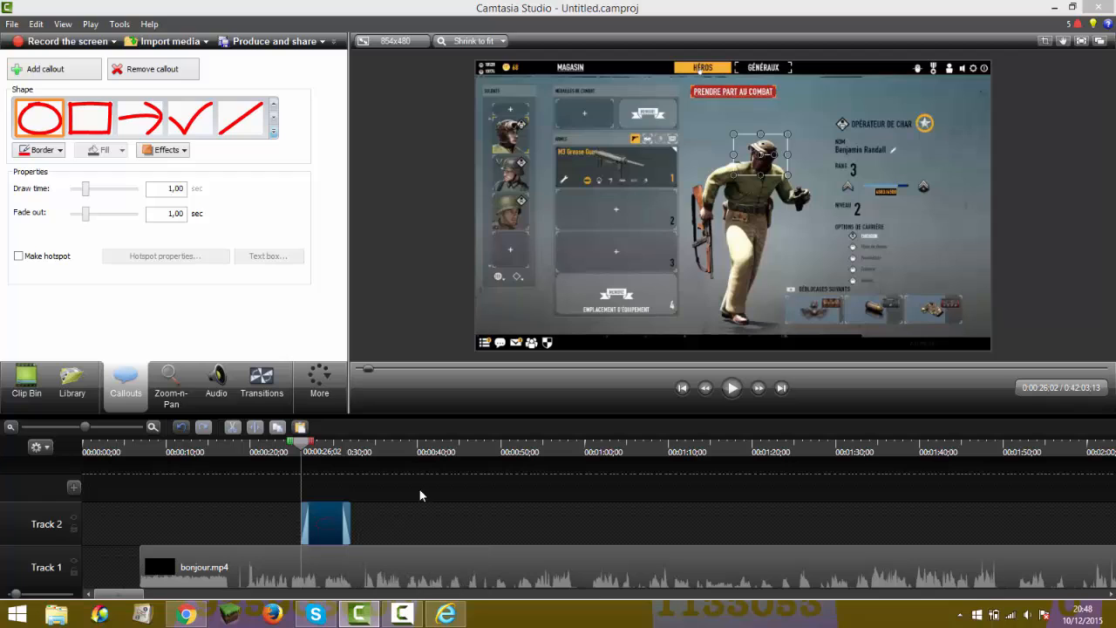
# Play the oval callout from 0:00:24;20 and pause at 0:00:27;22
pyautogui.click(289, 446)
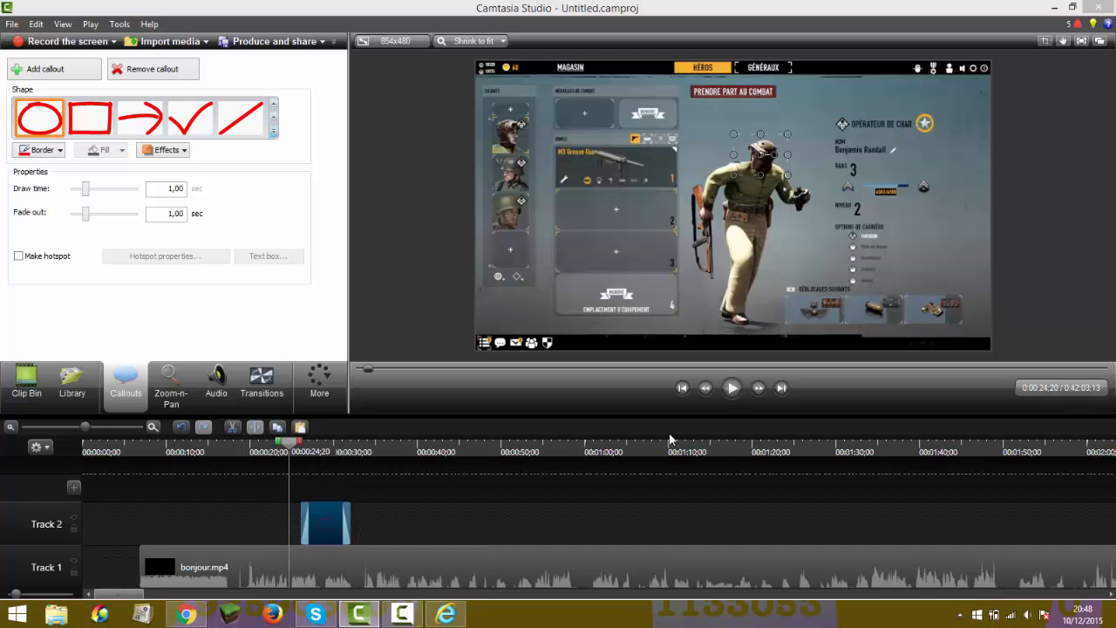
pyautogui.click(732, 389)
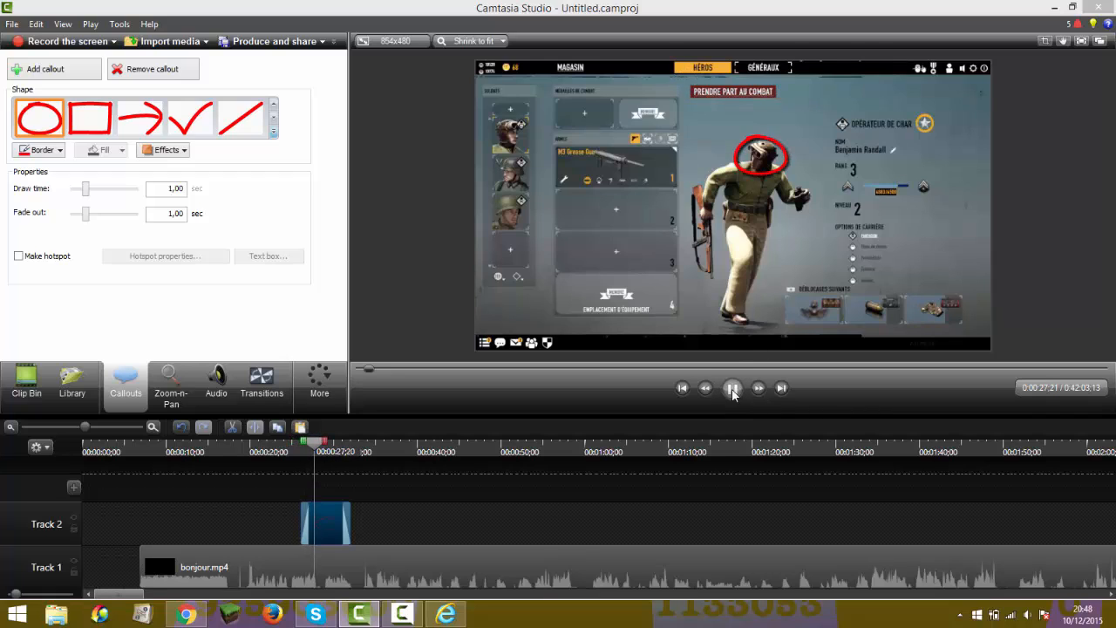
pyautogui.click(782, 170)
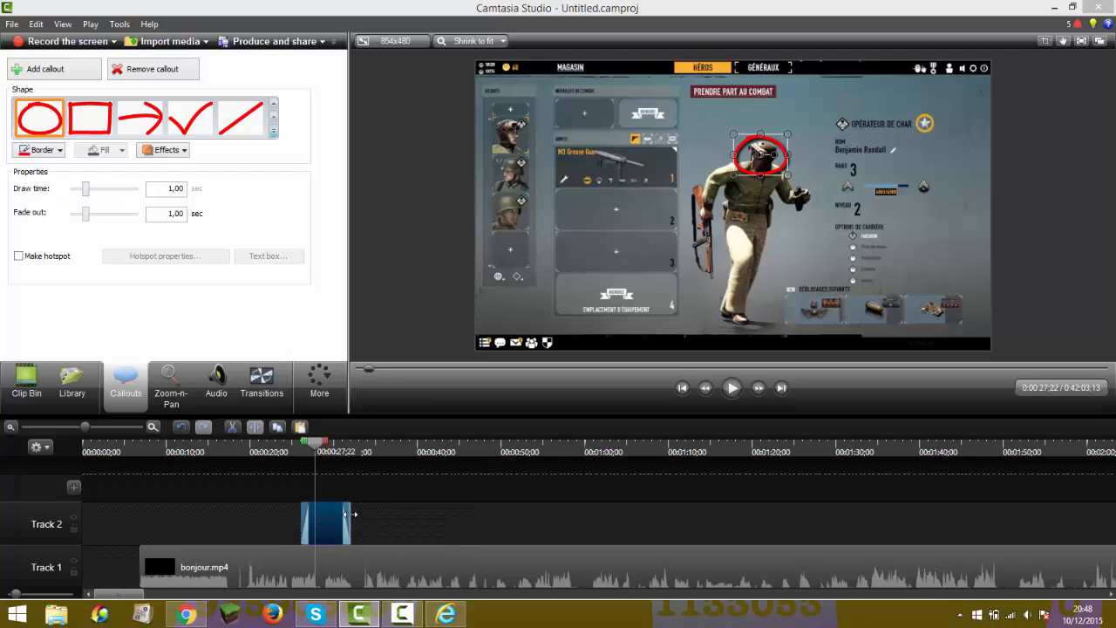
# Shorten the oval callout on Track 2 so it ends at about 0:00:30
pyautogui.moveTo(349, 515)
pyautogui.mouseDown()
pyautogui.moveTo(324, 517)
pyautogui.moveTo(340, 518)
pyautogui.mouseUp()
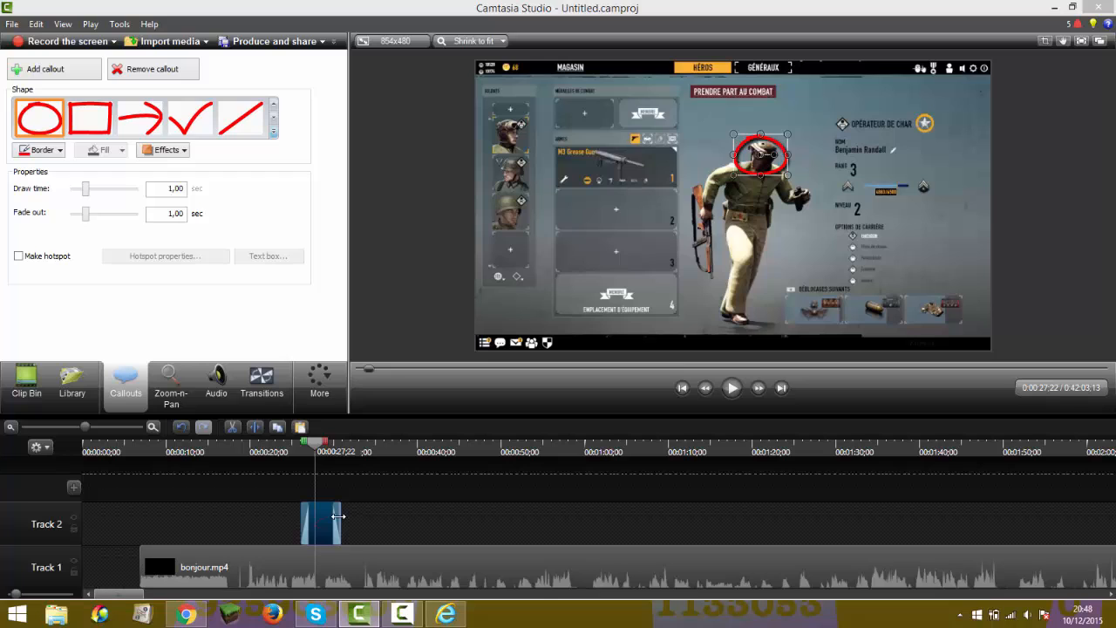
pyautogui.moveTo(340, 516); pyautogui.dragTo(301, 519)
pyautogui.moveTo(389, 512)
pyautogui.mouseDown()
pyautogui.moveTo(811, 515)
pyautogui.moveTo(315, 522)
pyautogui.moveTo(333, 522)
pyautogui.mouseUp()
# Play the shortened oval callout from 0:00:26;02 to near its end and return the playhead to 0:00:27;02
pyautogui.moveTo(319, 448); pyautogui.dragTo(294, 450)
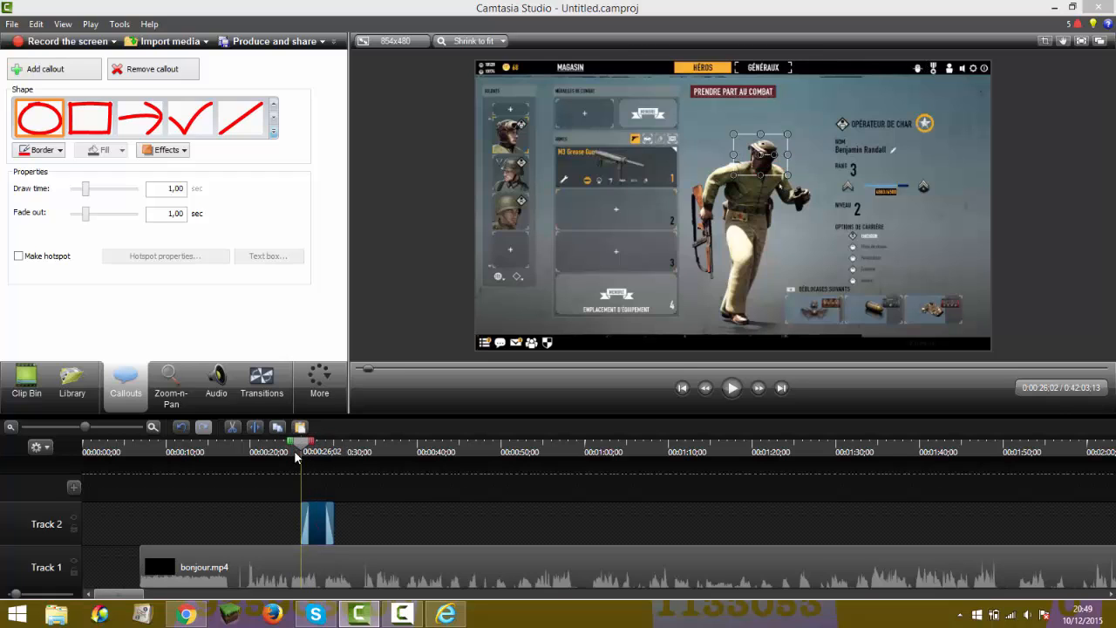
pyautogui.click(733, 389)
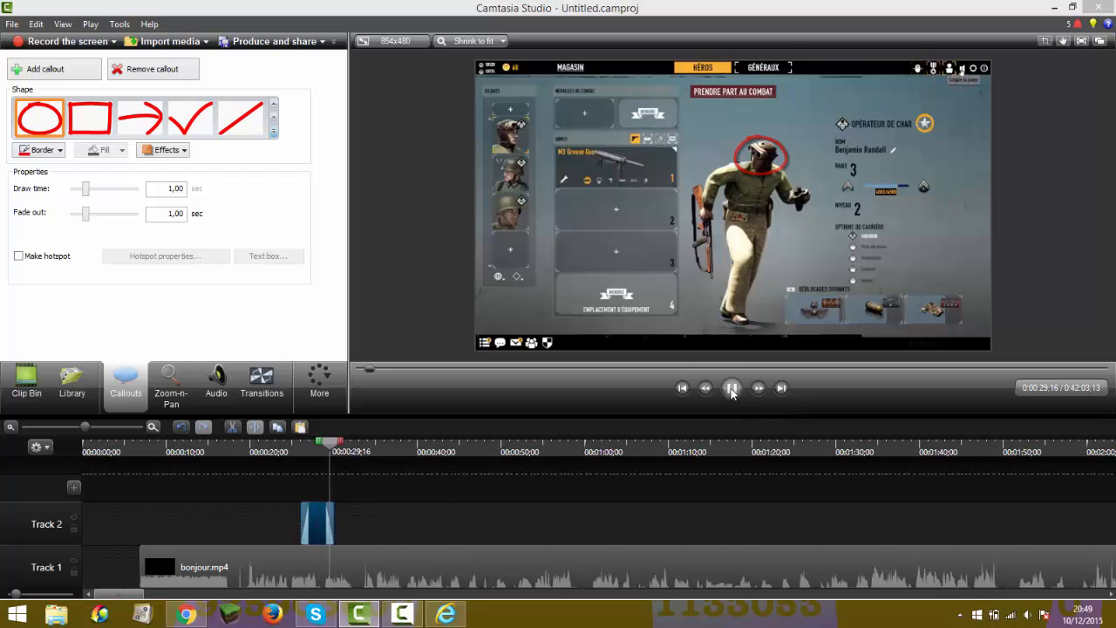
pyautogui.click(732, 389)
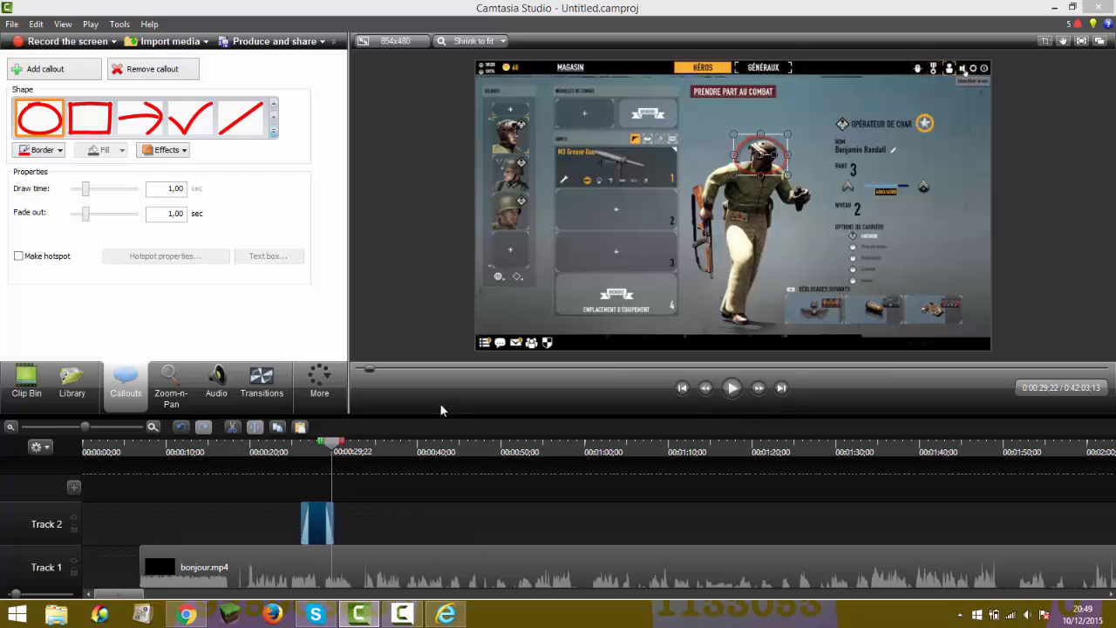
pyautogui.moveTo(338, 448); pyautogui.dragTo(312, 449)
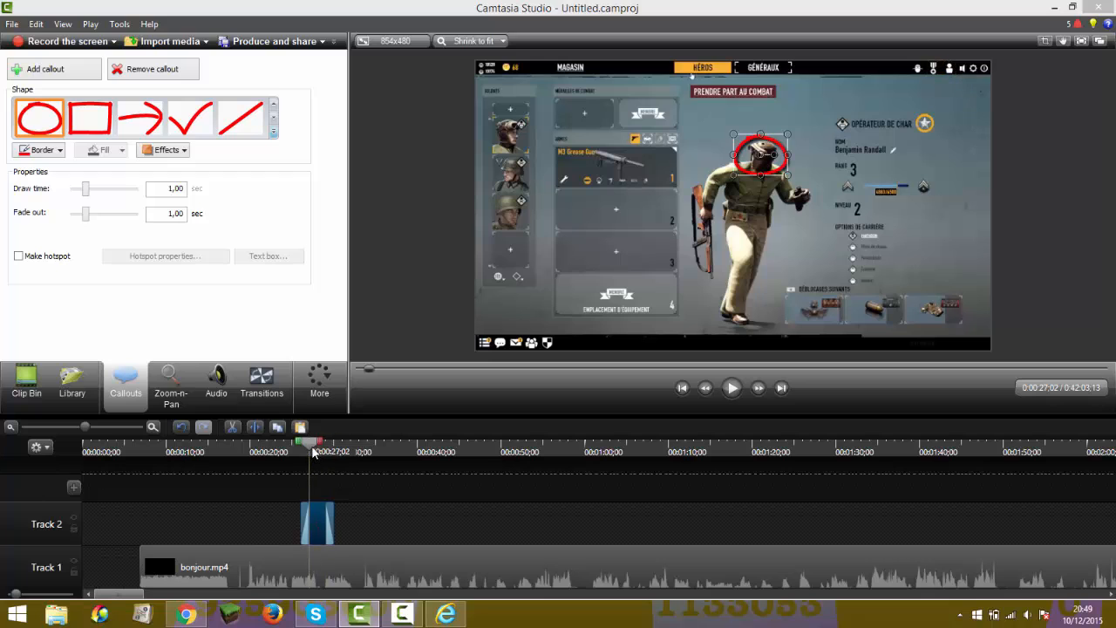
# Change the callout's shape to Sketch Motion Arrow and move it beside the soldier's head so that it points at the head
pyautogui.click(274, 134)
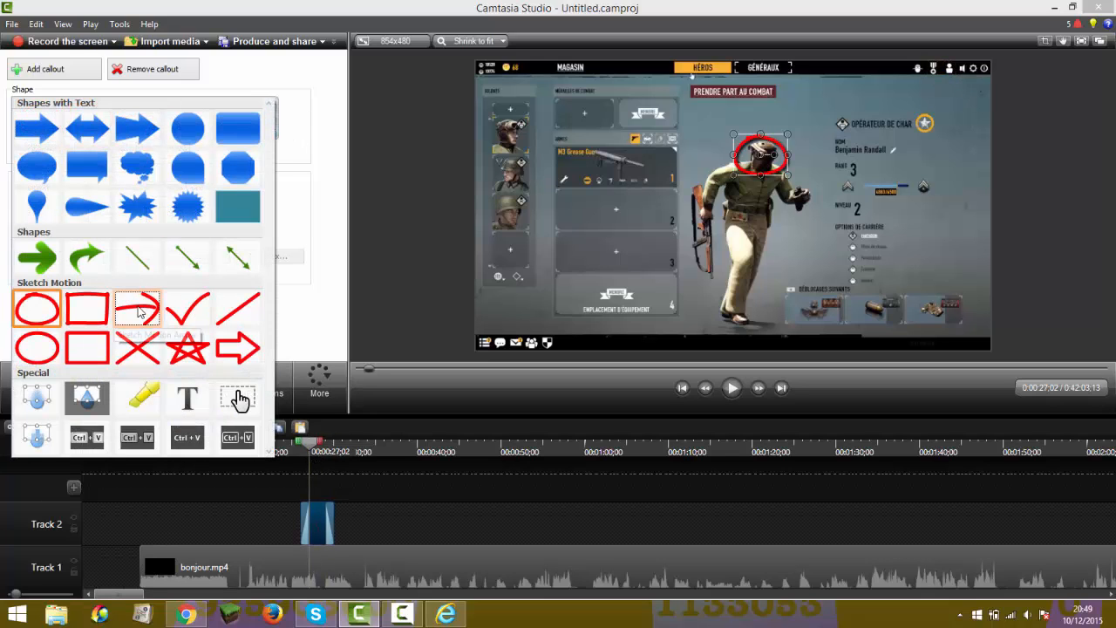
pyautogui.click(137, 308)
pyautogui.moveTo(765, 154); pyautogui.dragTo(720, 153)
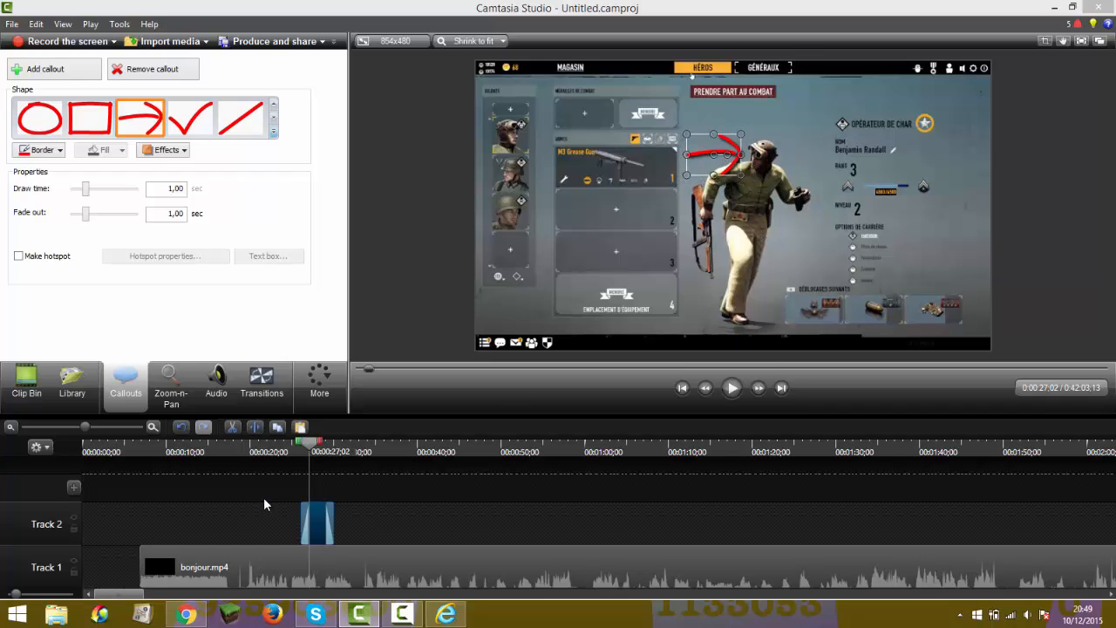
# Play the arrow callout from just before its start and pause near its end
pyautogui.click(299, 451)
pyautogui.click(740, 393)
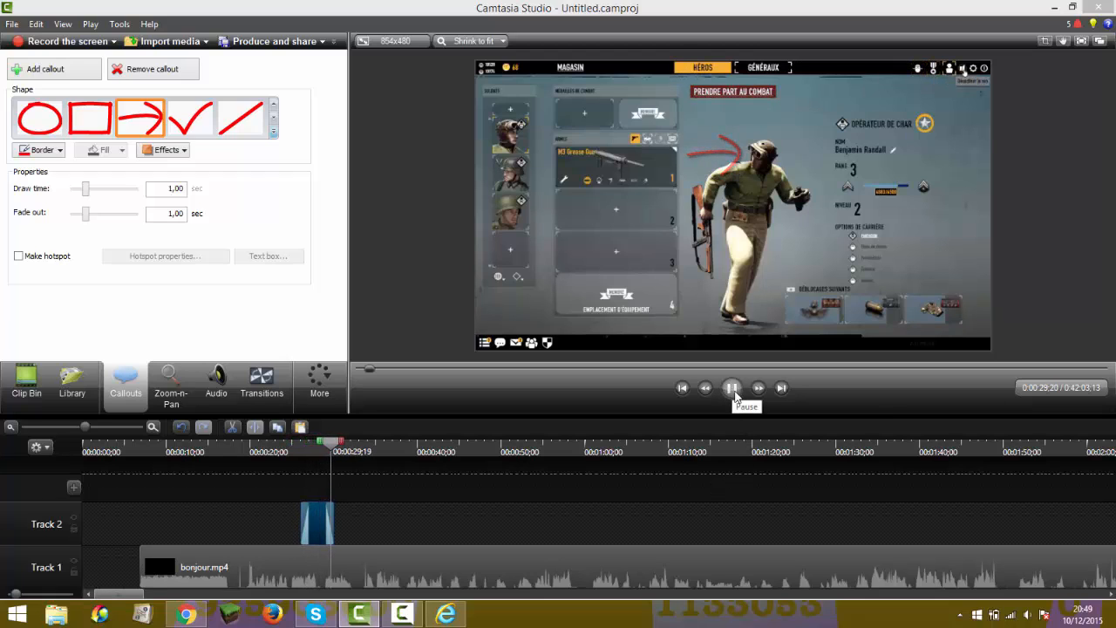
pyautogui.click(733, 389)
# Add a Sketch Motion Oval callout at 0:00:32;05 on Track 2 and keep the first callout as a Sketch Motion Arrow
pyautogui.click(426, 450)
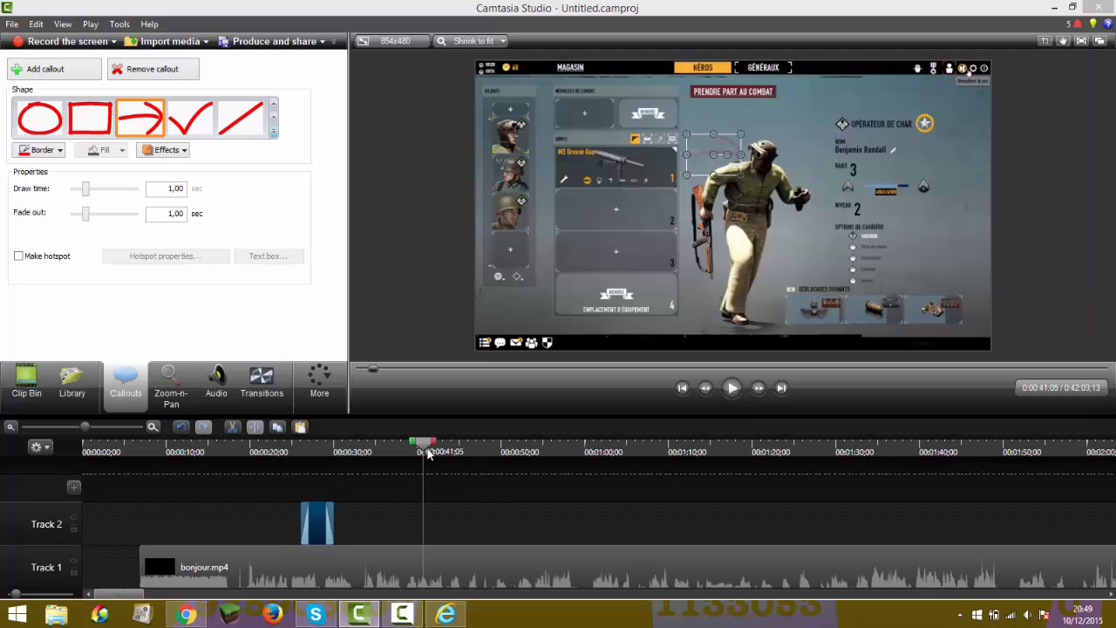
pyautogui.click(354, 454)
pyautogui.click(30, 122)
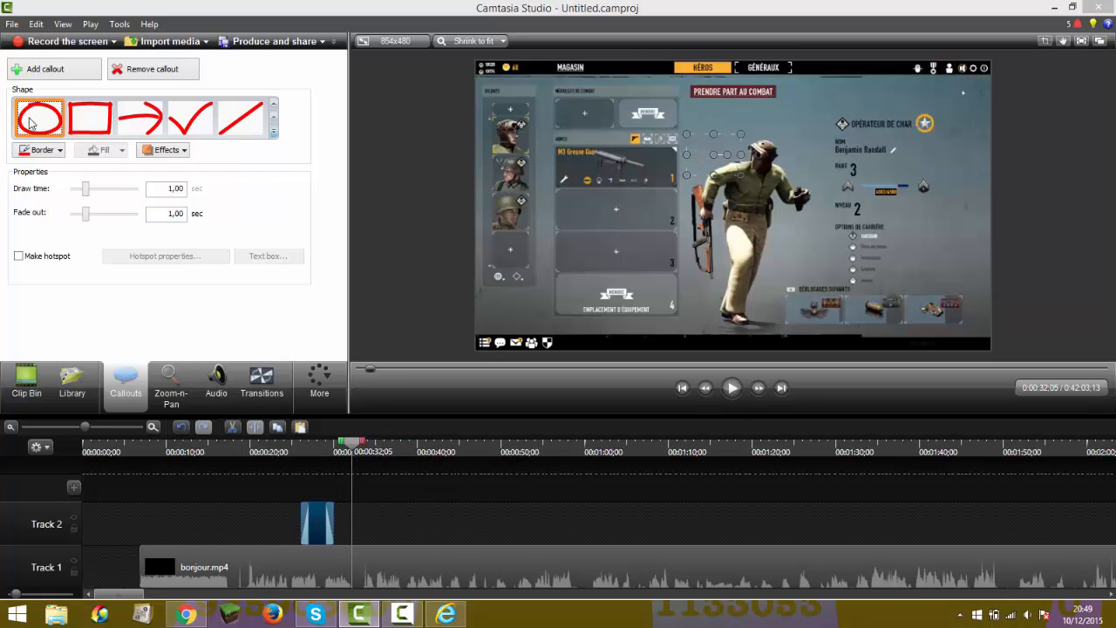
pyautogui.moveTo(712, 167)
pyautogui.mouseDown()
pyautogui.moveTo(724, 167)
pyautogui.moveTo(710, 167)
pyautogui.mouseUp()
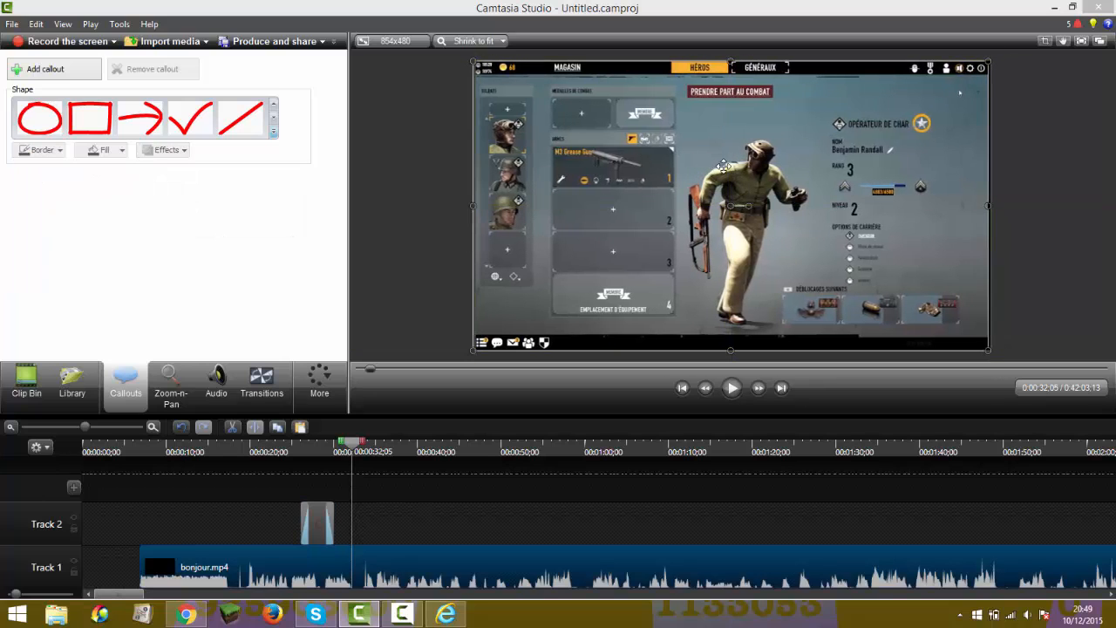
pyautogui.click(56, 118)
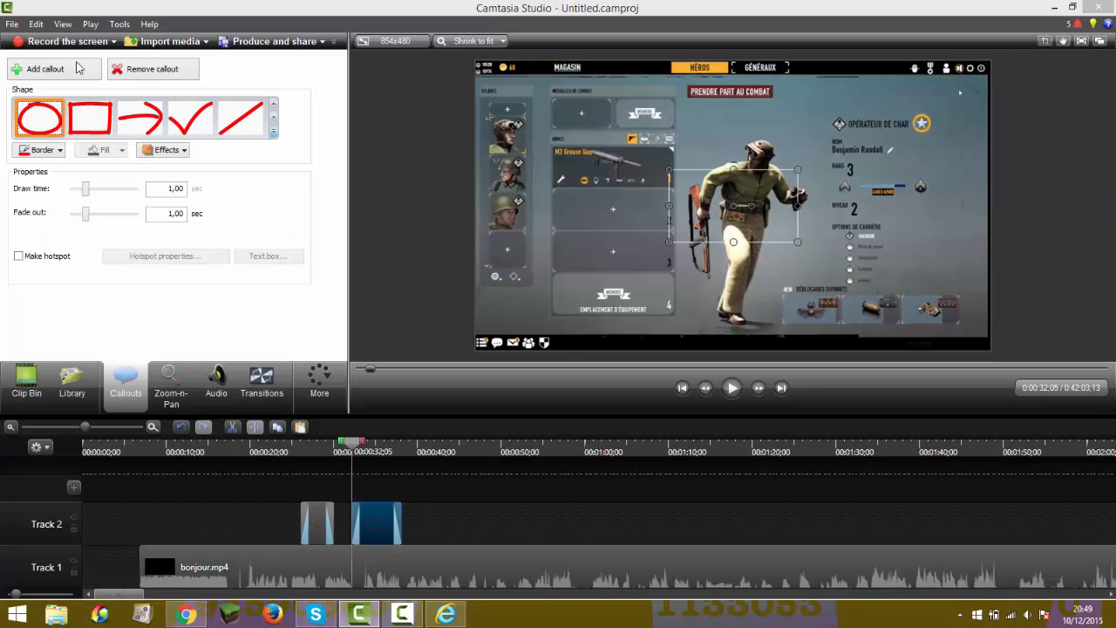
pyautogui.click(318, 530)
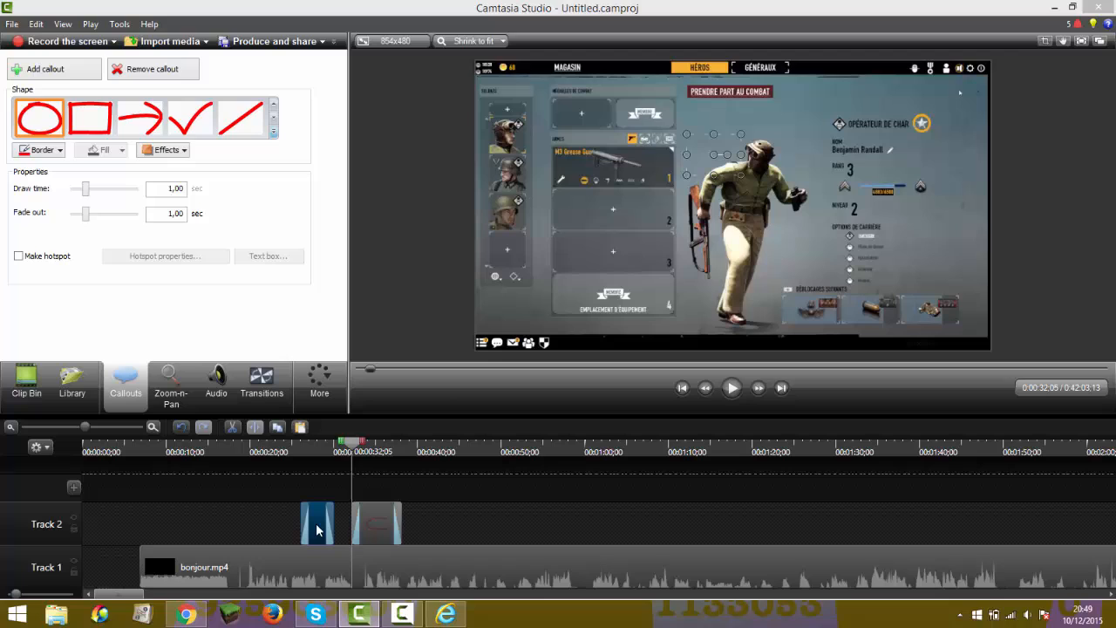
pyautogui.click(141, 127)
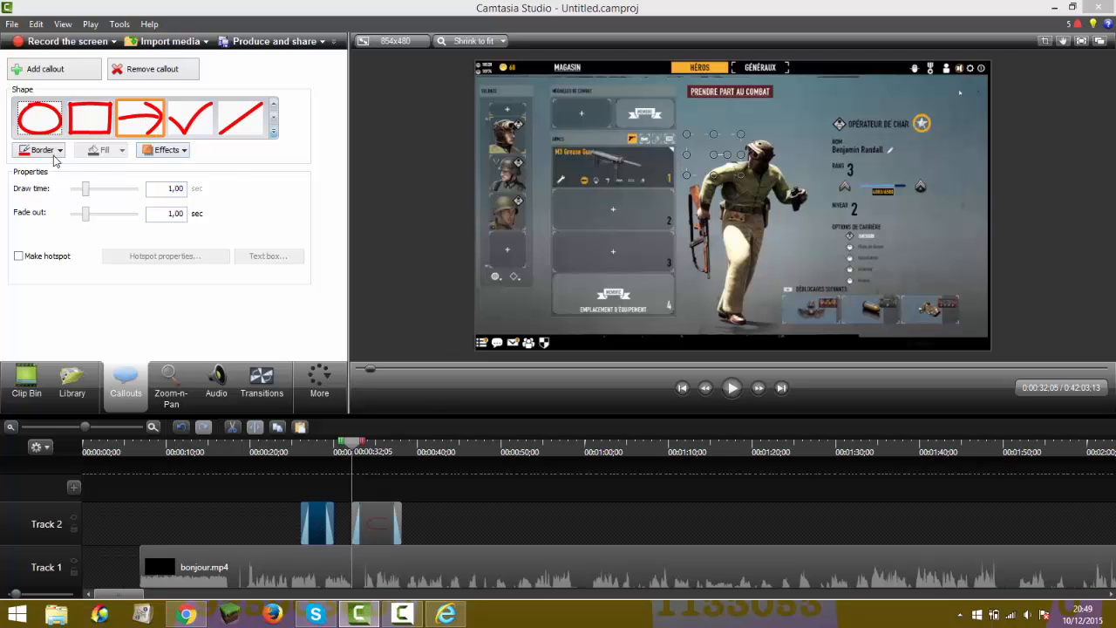
# Shorten the second callout to 4 seconds and fit its oval around the third soldier portrait in the video's soldier list
pyautogui.click(386, 530)
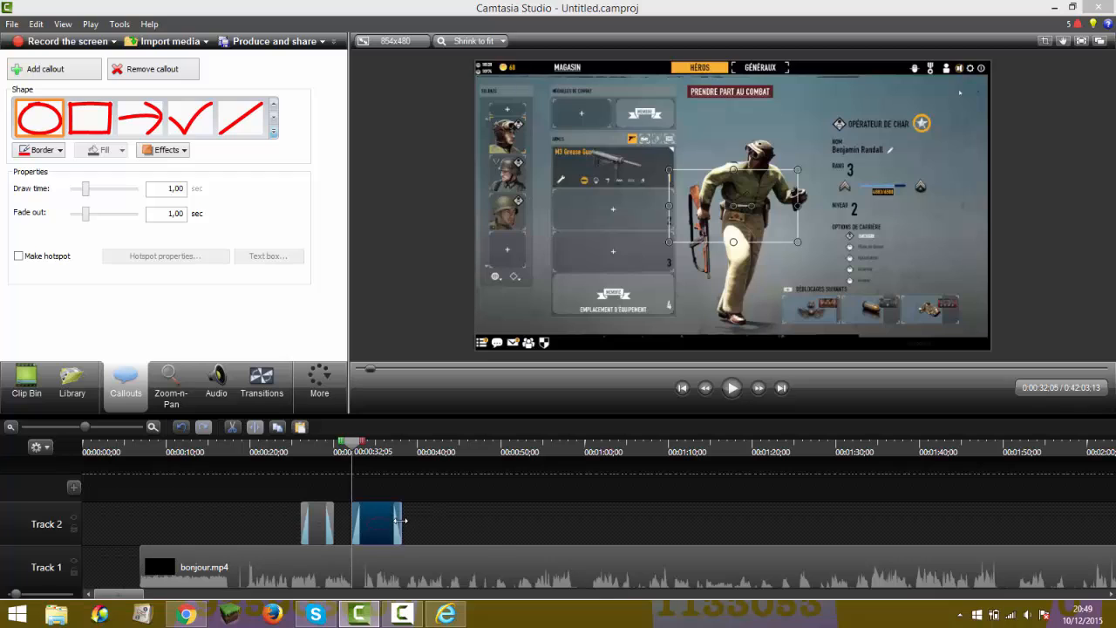
pyautogui.moveTo(399, 521); pyautogui.dragTo(384, 524)
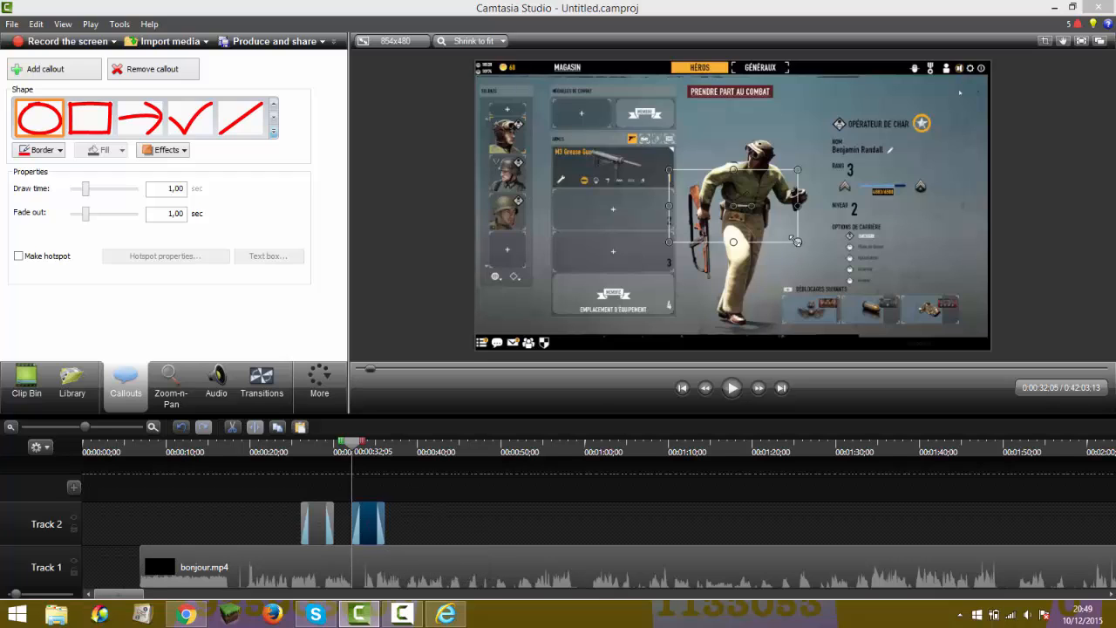
pyautogui.moveTo(742, 220); pyautogui.dragTo(529, 223)
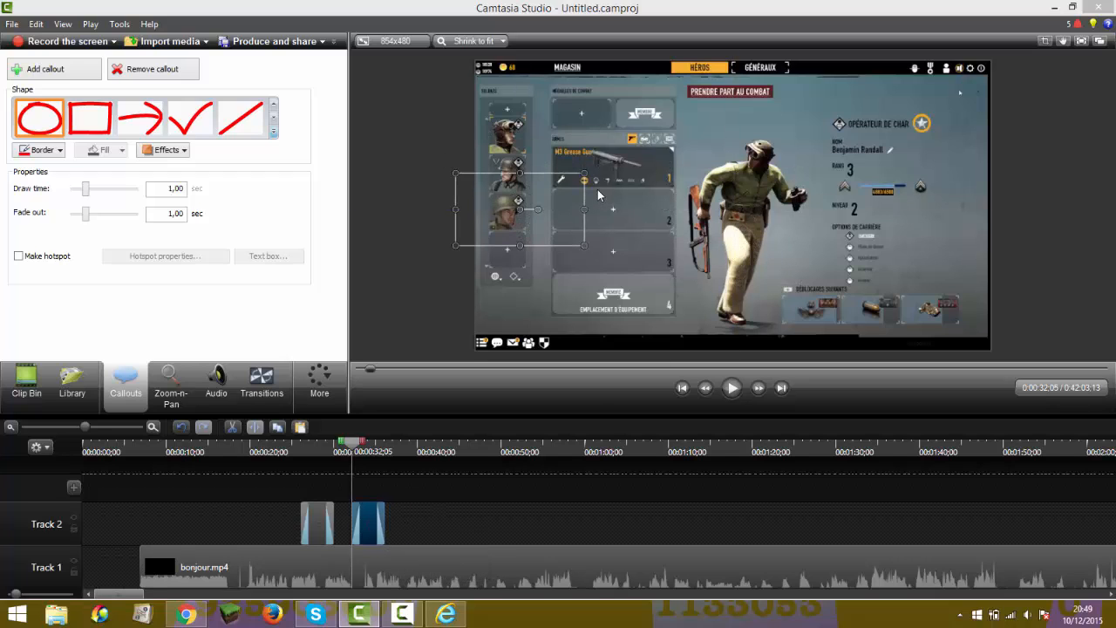
pyautogui.moveTo(573, 176); pyautogui.dragTo(497, 215)
# Play both callouts from 0:00:25;05 and pause at 0:00:36;03
pyautogui.click(295, 440)
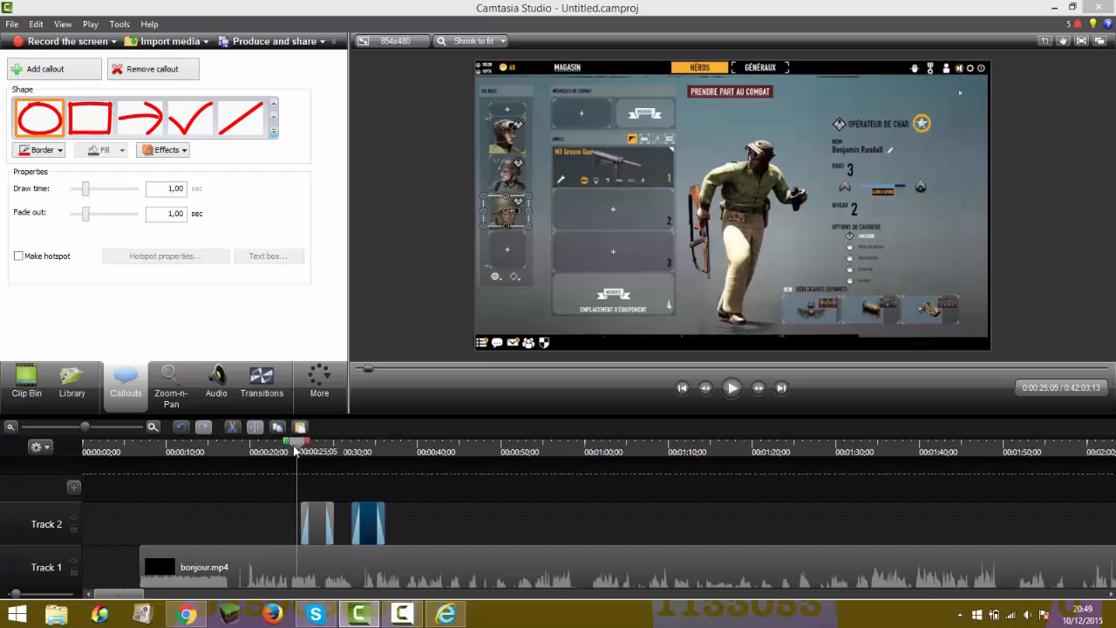
pyautogui.click(734, 389)
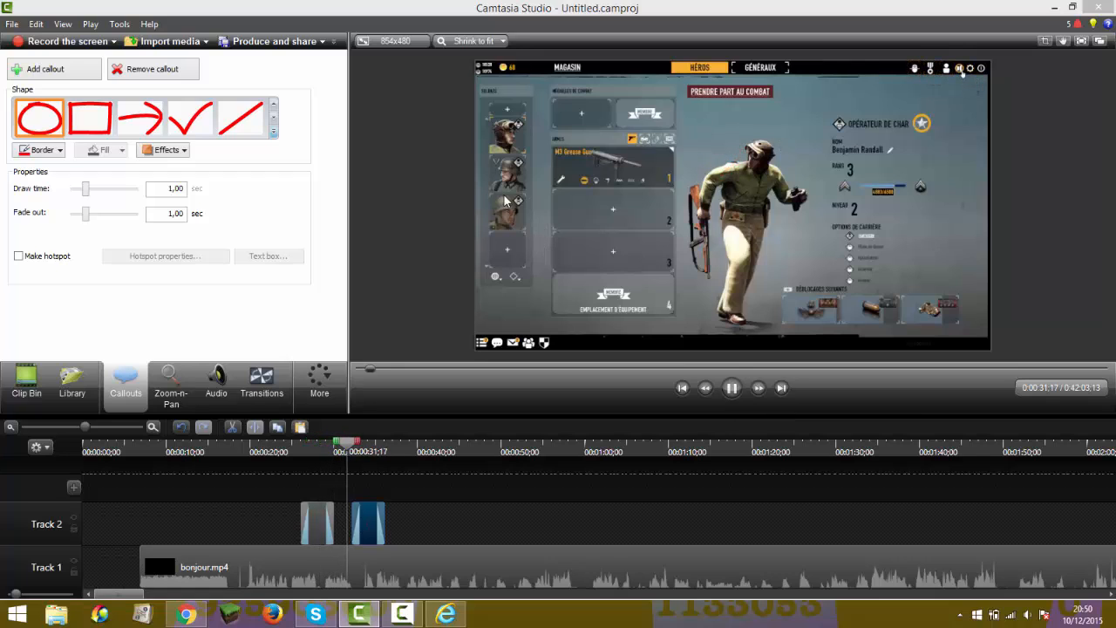
pyautogui.click(731, 389)
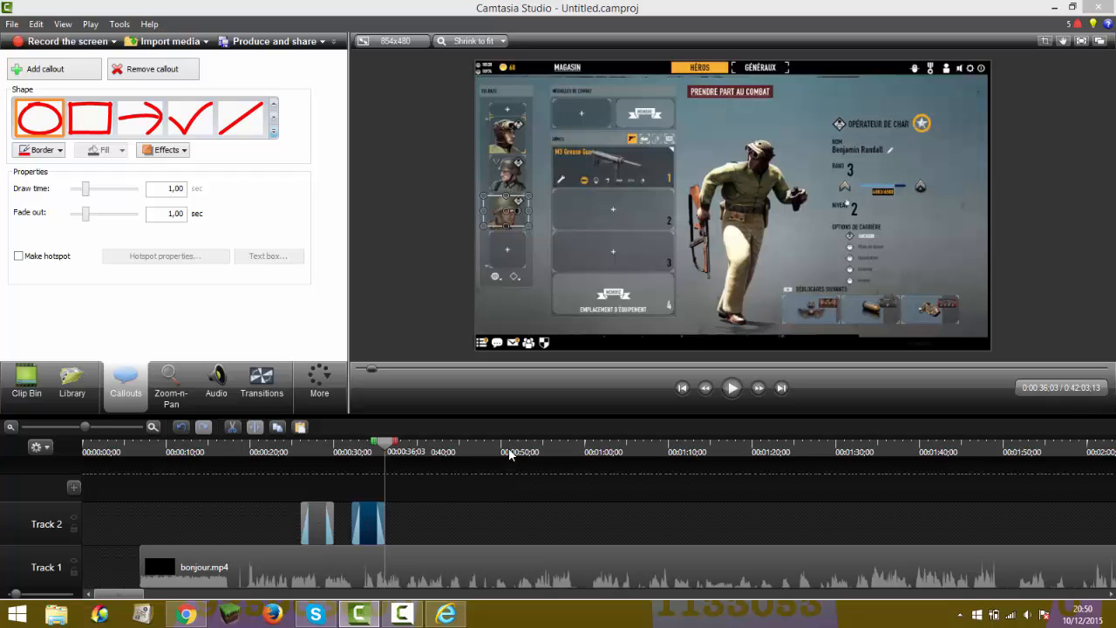
# Try the Filled Rounded Rectangle shape on the second callout and open its text for editing
pyautogui.click(274, 132)
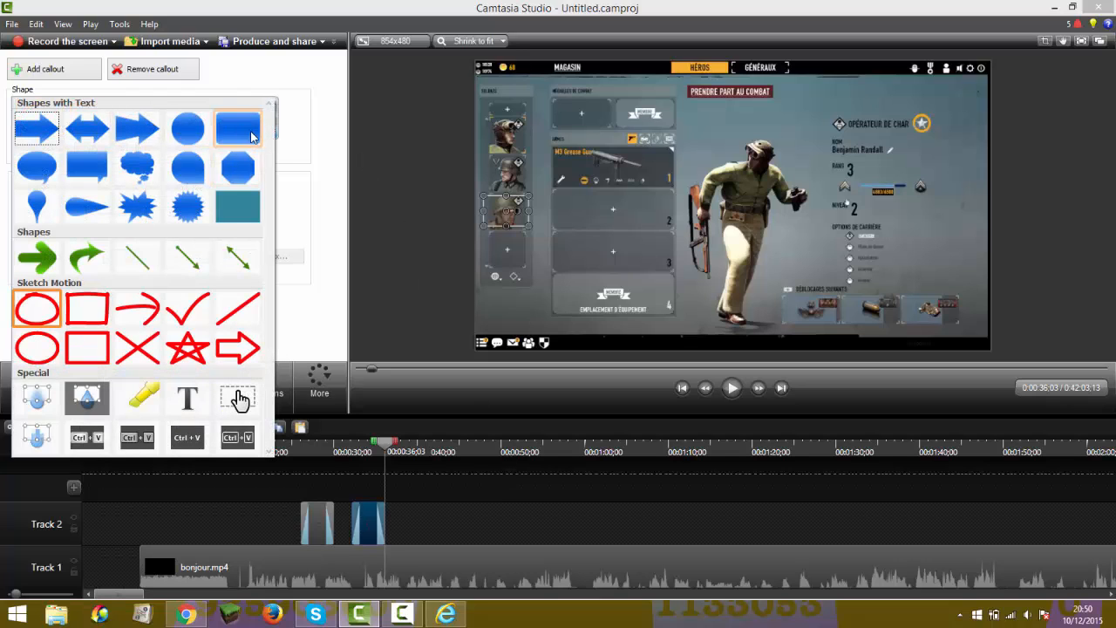
pyautogui.click(248, 128)
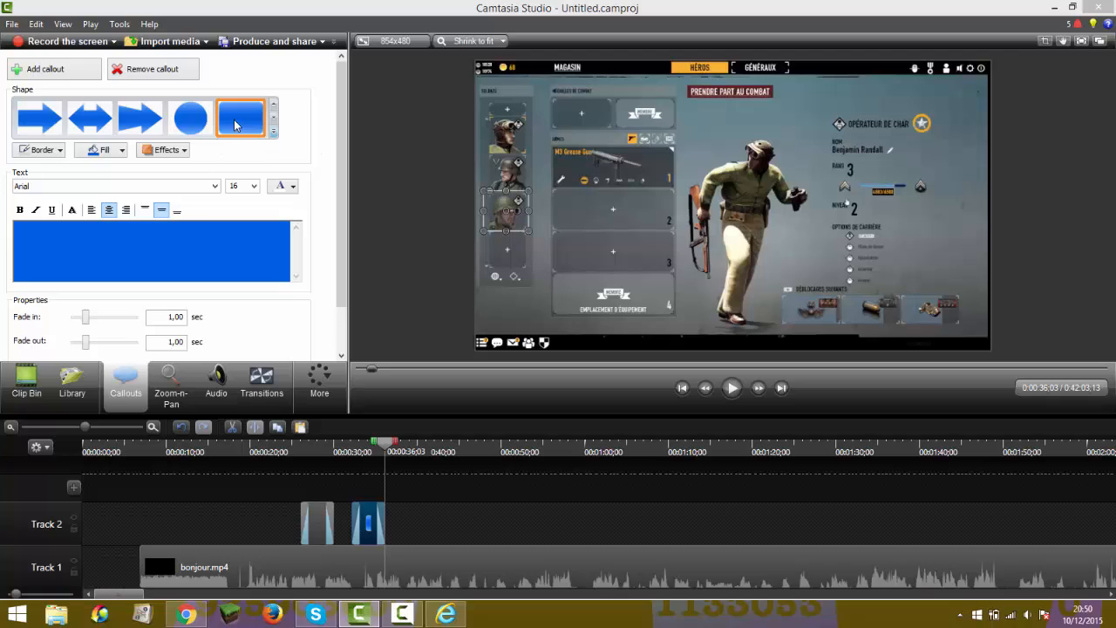
pyautogui.click(165, 253)
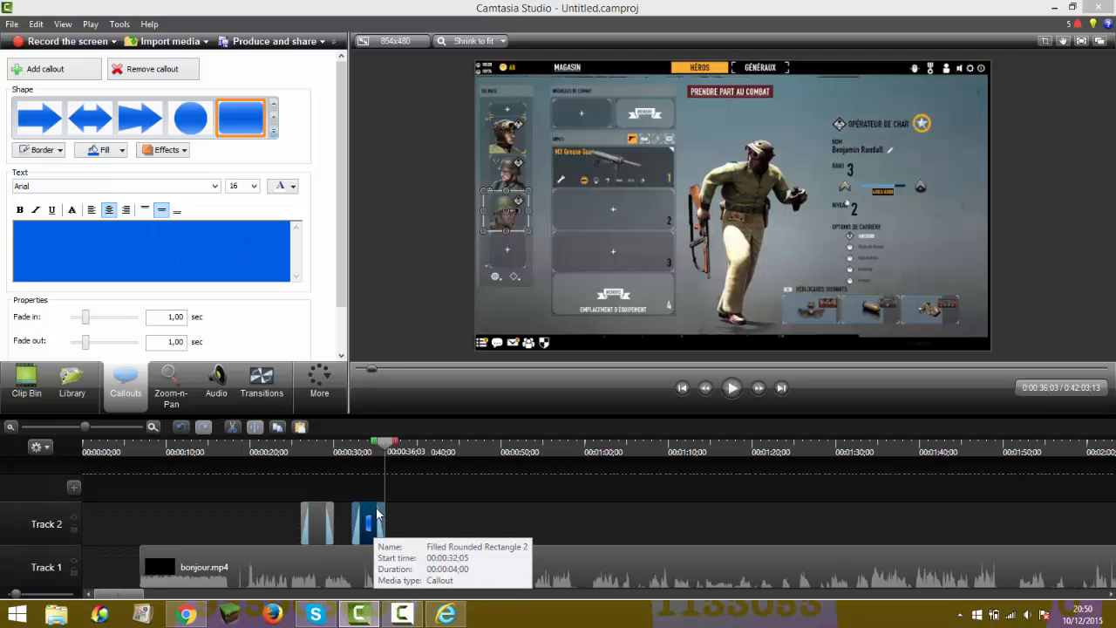
# Move the playhead to 0:00:40;18, then set the second callout to Sketch Motion Arrow and the first to Sketch Motion Oval
pyautogui.click(422, 448)
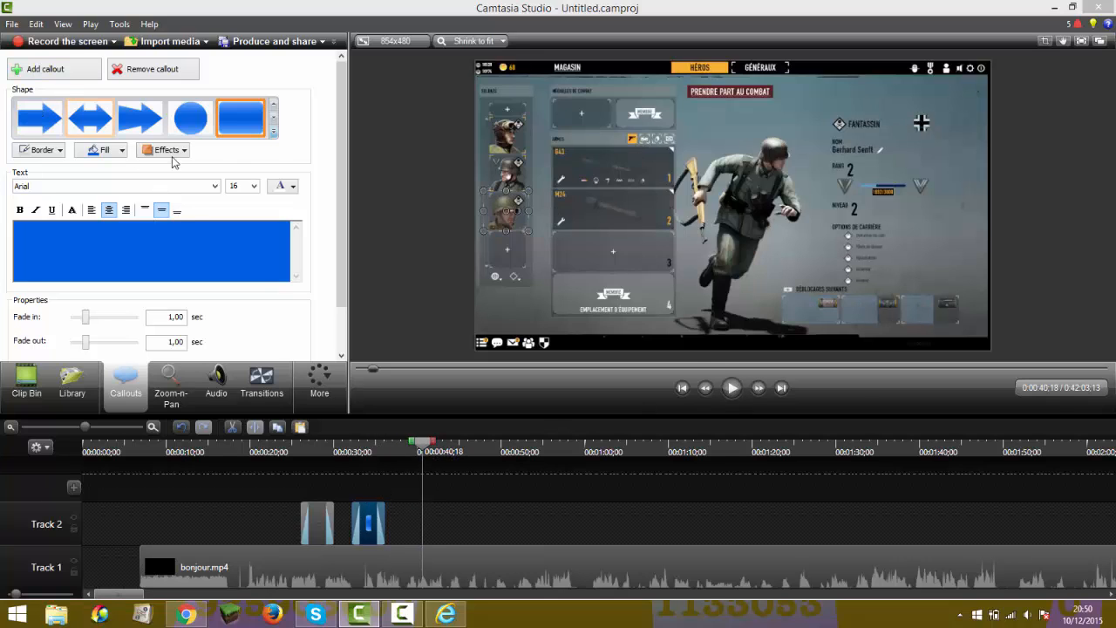
pyautogui.click(273, 132)
pyautogui.click(165, 319)
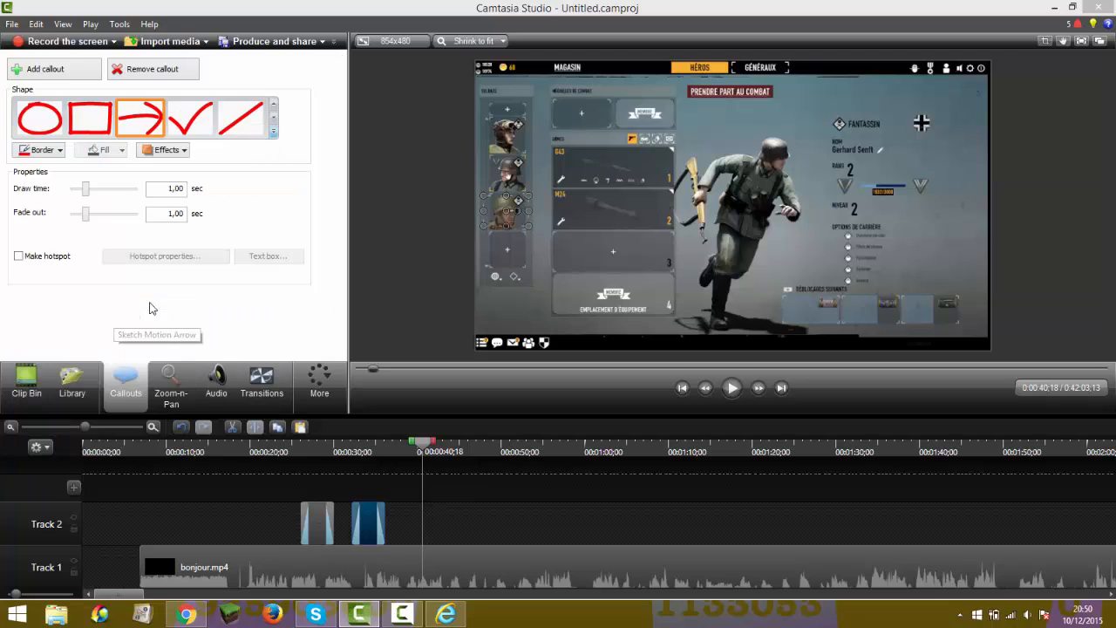
pyautogui.click(328, 528)
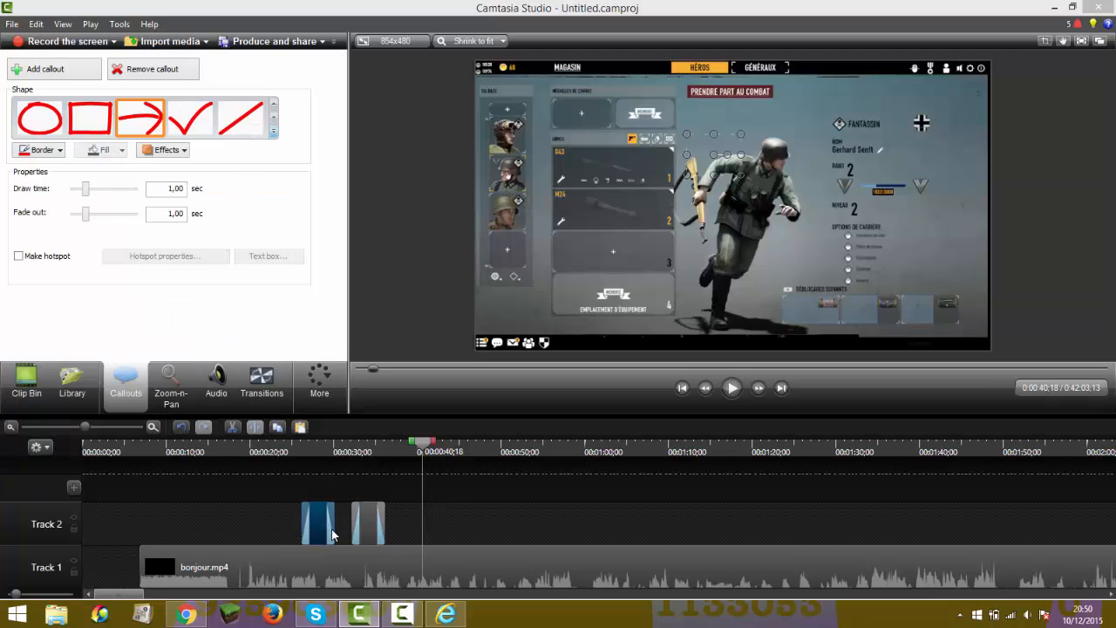
pyautogui.click(37, 119)
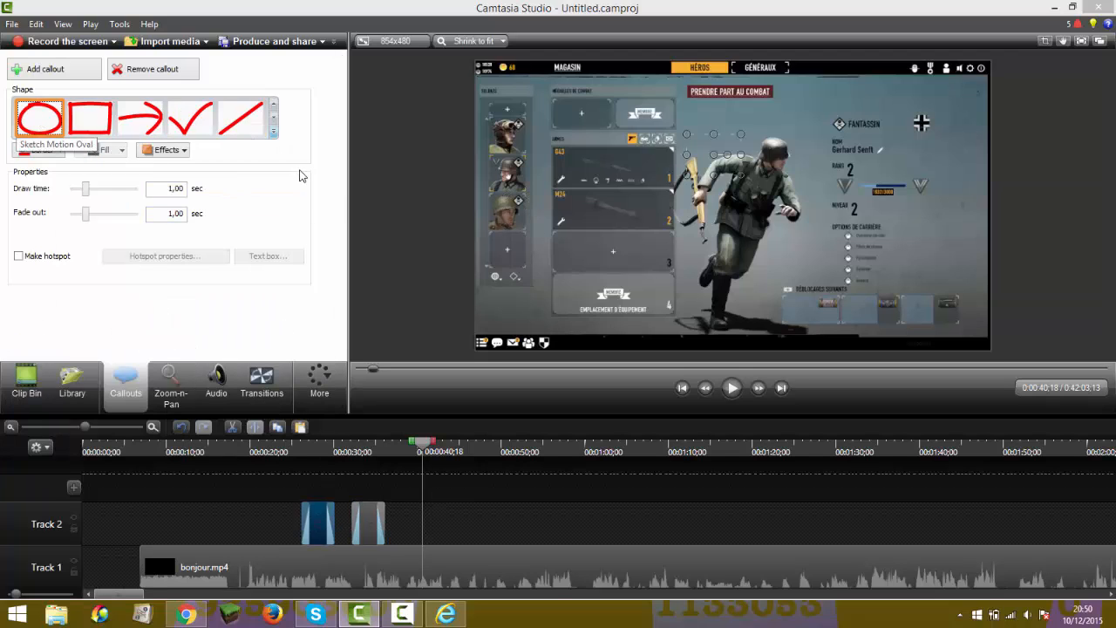
# With no callout selected, add a Filled Rounded Rectangle callout at about 0:00:40 containing the text "ABONNEZ VOUS"
pyautogui.click(274, 133)
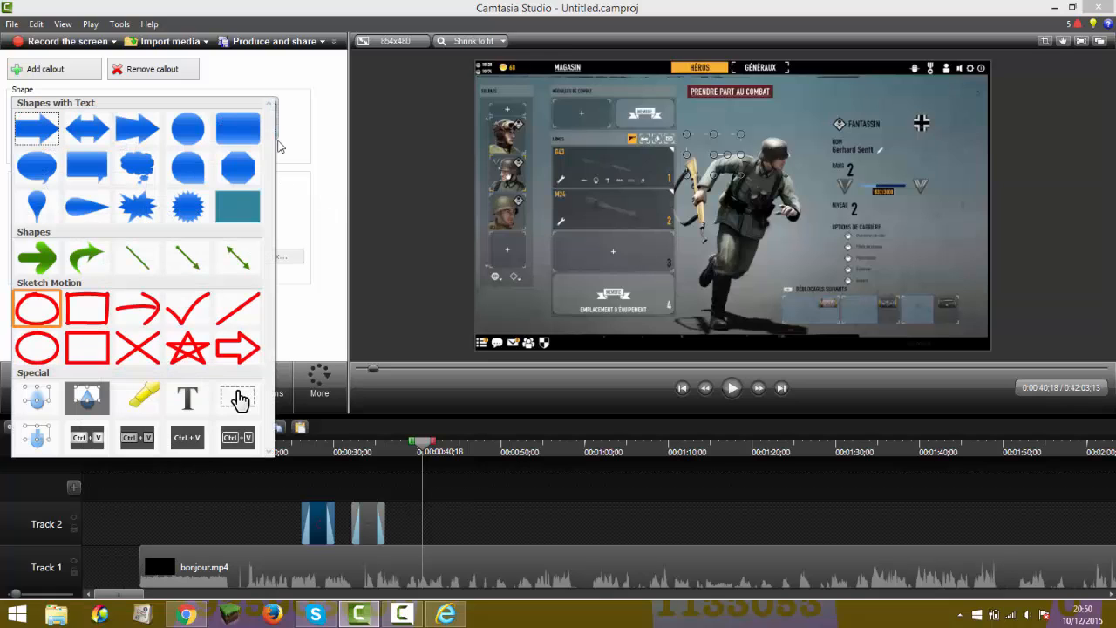
pyautogui.click(468, 456)
pyautogui.click(477, 494)
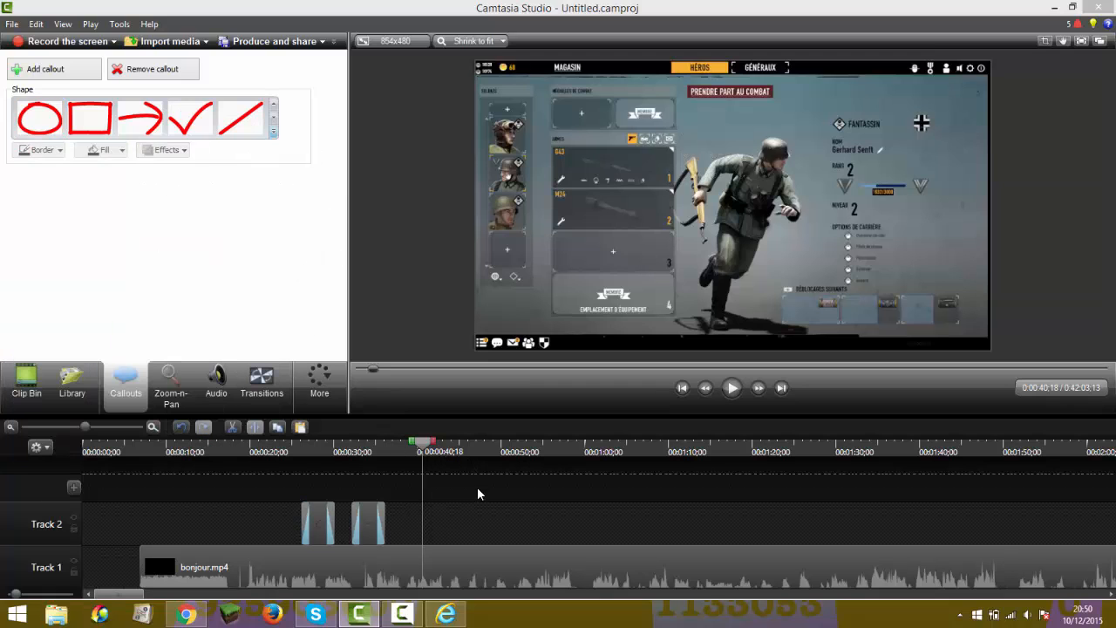
pyautogui.click(273, 132)
pyautogui.click(254, 130)
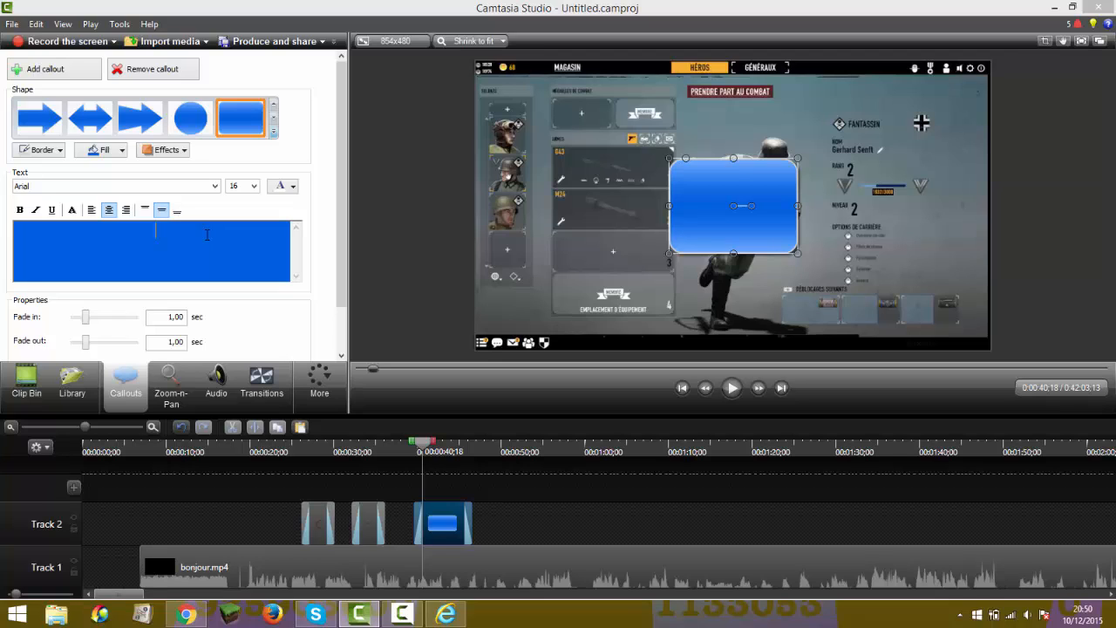
pyautogui.write('ABONNEZ ')
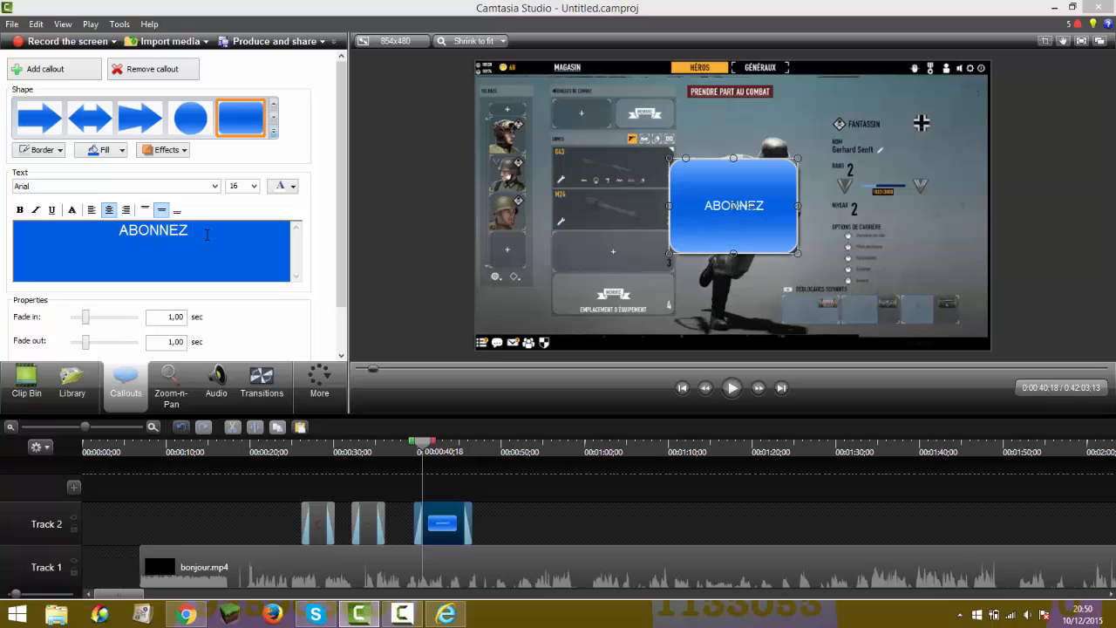
pyautogui.write('VOUS')
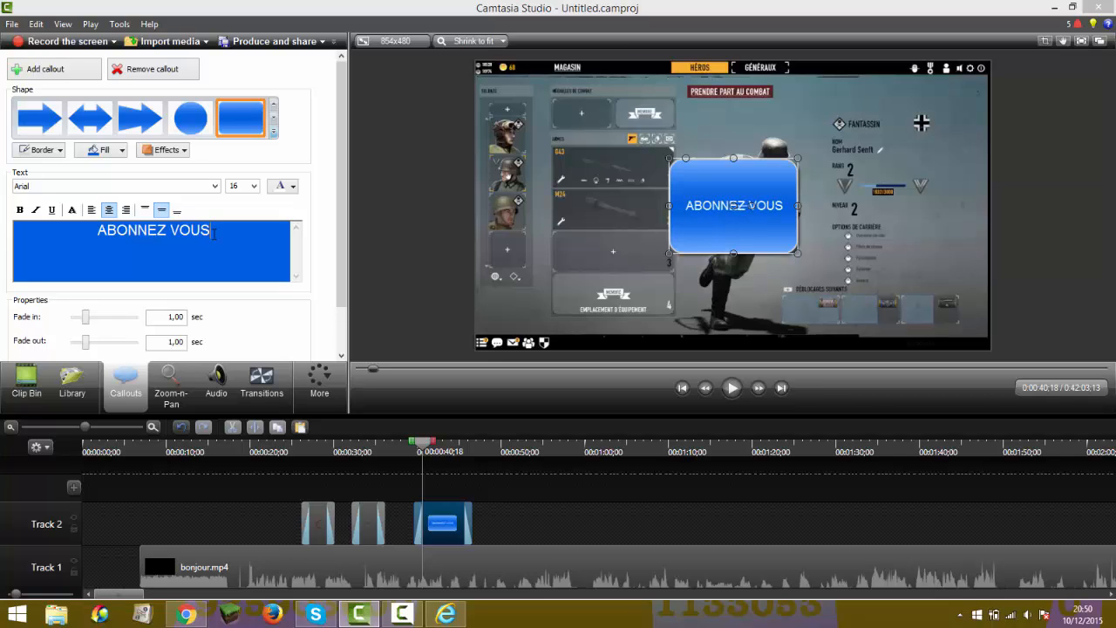
# Delete the text "ABONNEZ VOUS" from the rounded rectangle callout and shorten its clip on Track 2 to about half its length
pyautogui.moveTo(245, 241); pyautogui.dragTo(42, 227)
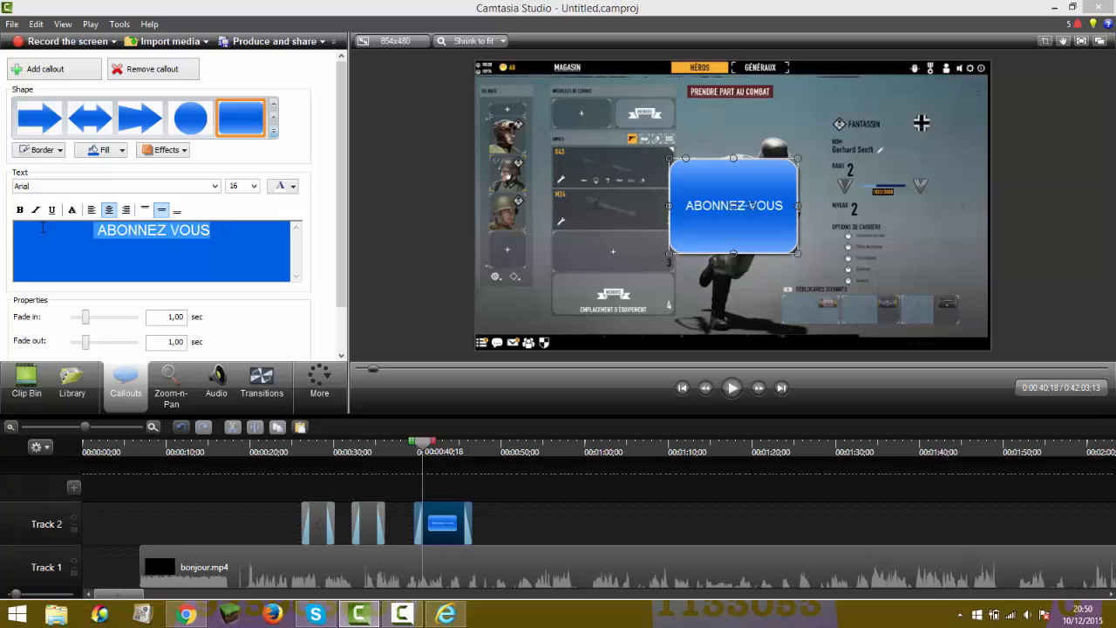
pyautogui.press('Delete')
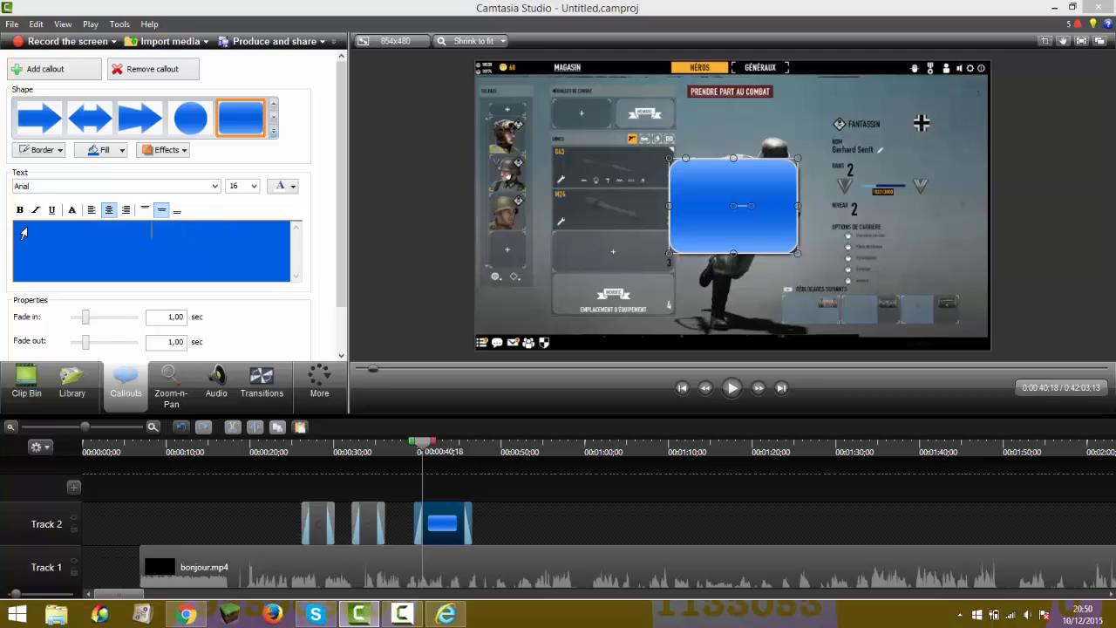
pyautogui.moveTo(472, 524); pyautogui.dragTo(441, 524)
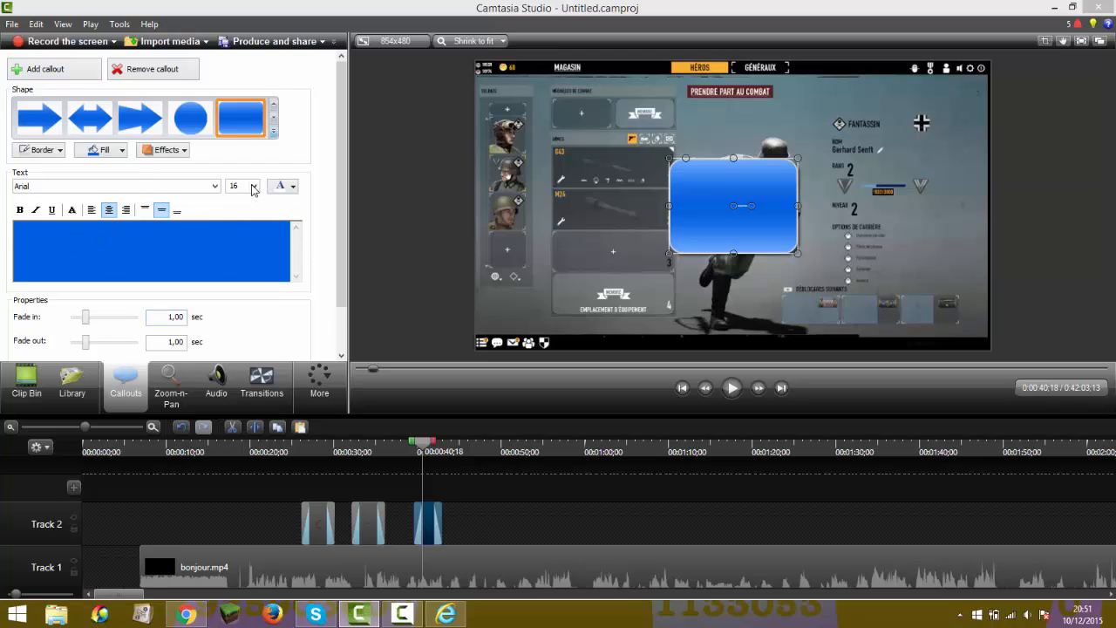
# Try a dark text colour and Yellow, Darker 25% on the callout, test with the text "EZKZD", and erase that text
pyautogui.click(294, 189)
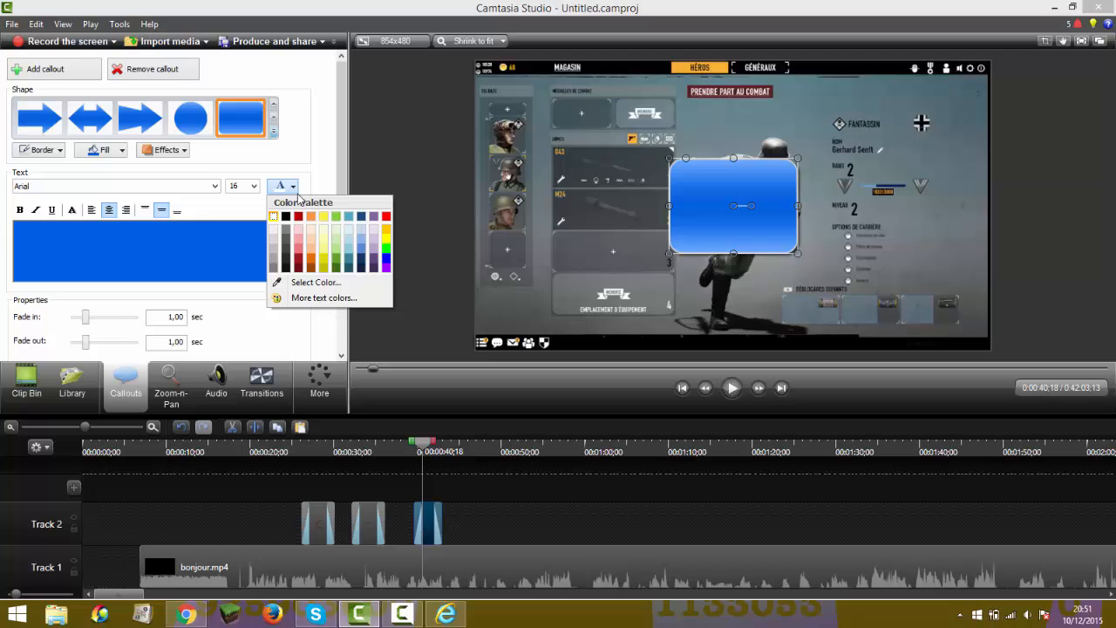
pyautogui.click(288, 268)
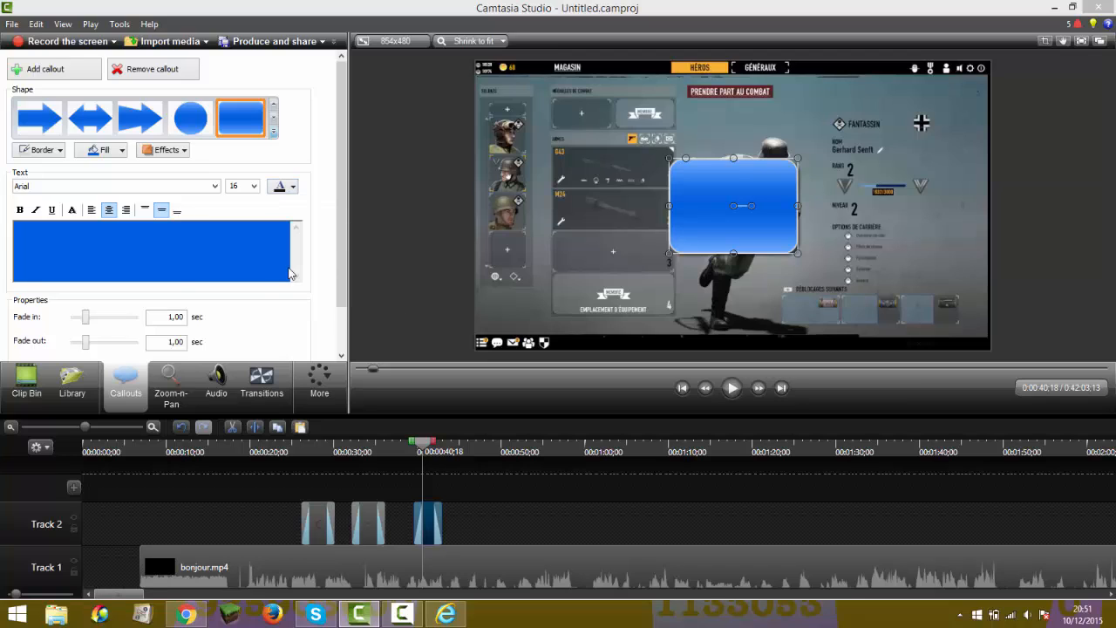
pyautogui.click(294, 189)
pyautogui.click(325, 263)
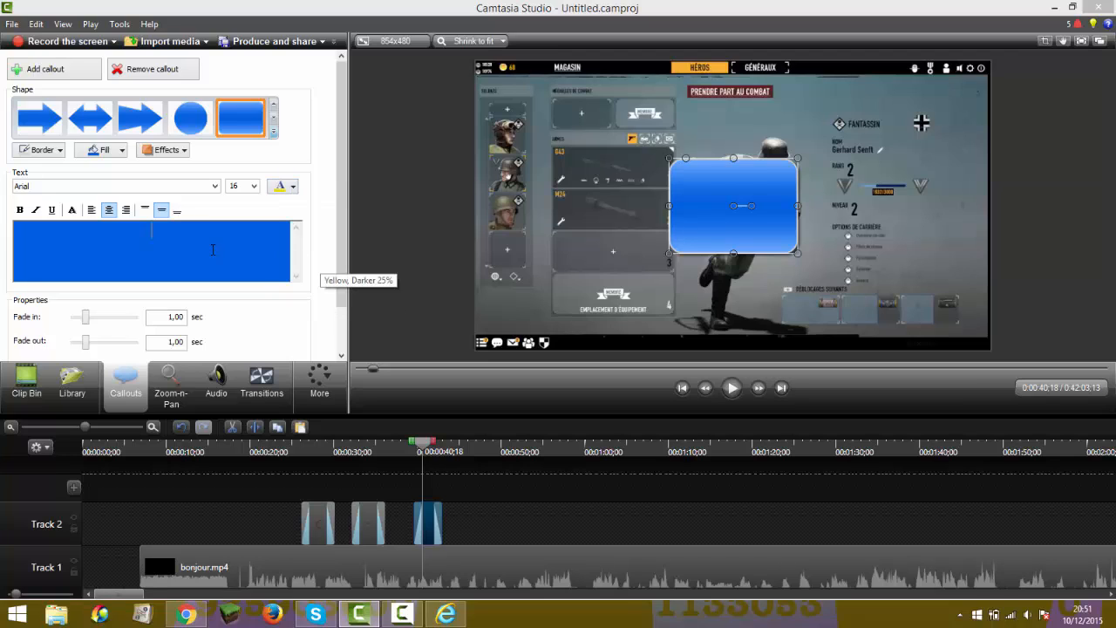
pyautogui.write('EZKZD')
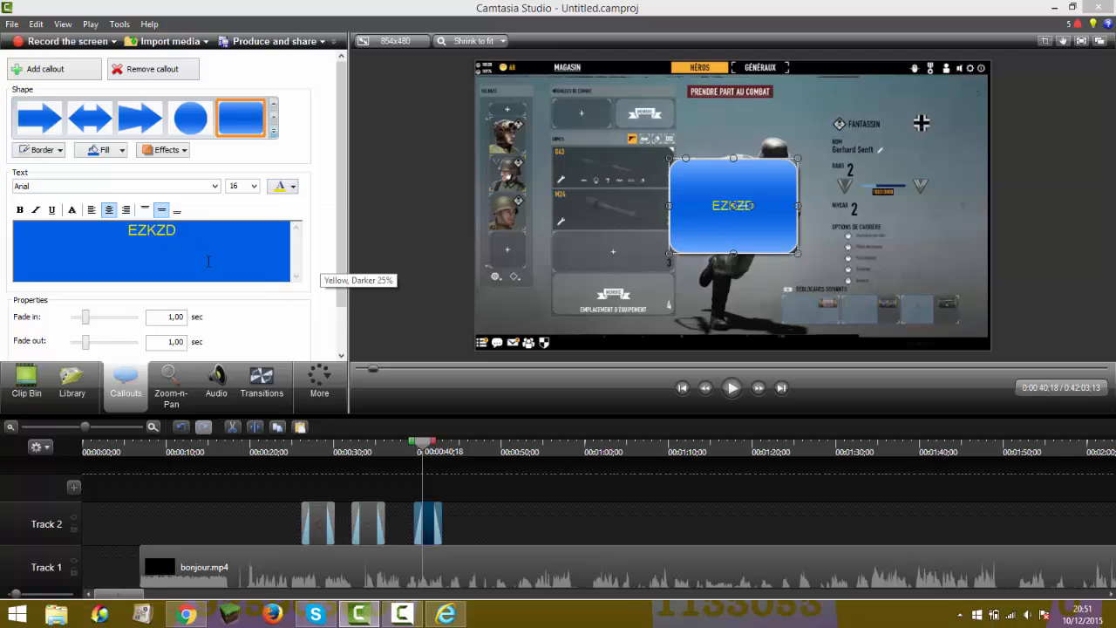
pyautogui.press('BackSpace')
pyautogui.press('BackSpace')
pyautogui.press('BackSpace')
pyautogui.press('BackSpace')
pyautogui.press('BackSpace')
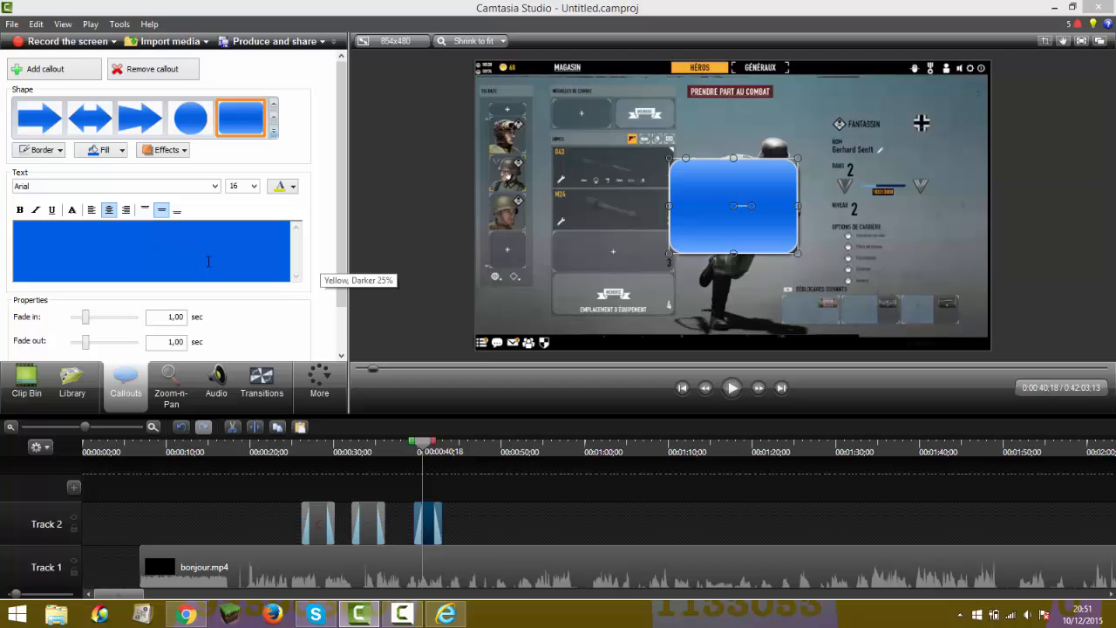
# Set the callout's fill to White, Lighter 40% and give its border a dark colour
pyautogui.click(121, 152)
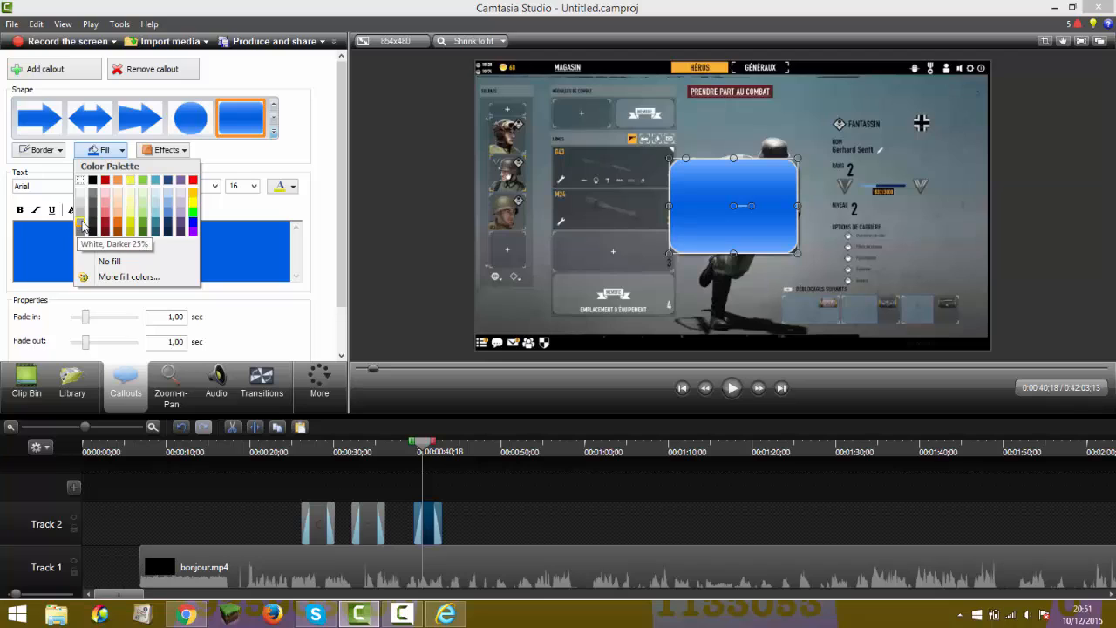
pyautogui.click(85, 214)
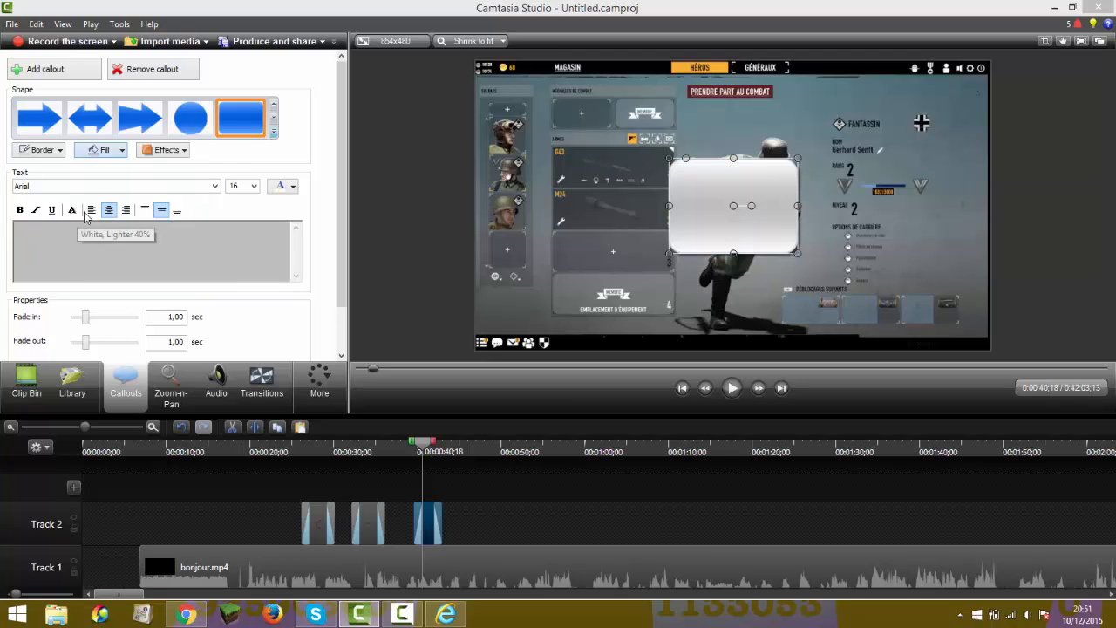
pyautogui.click(121, 151)
pyautogui.click(48, 151)
pyautogui.click(48, 152)
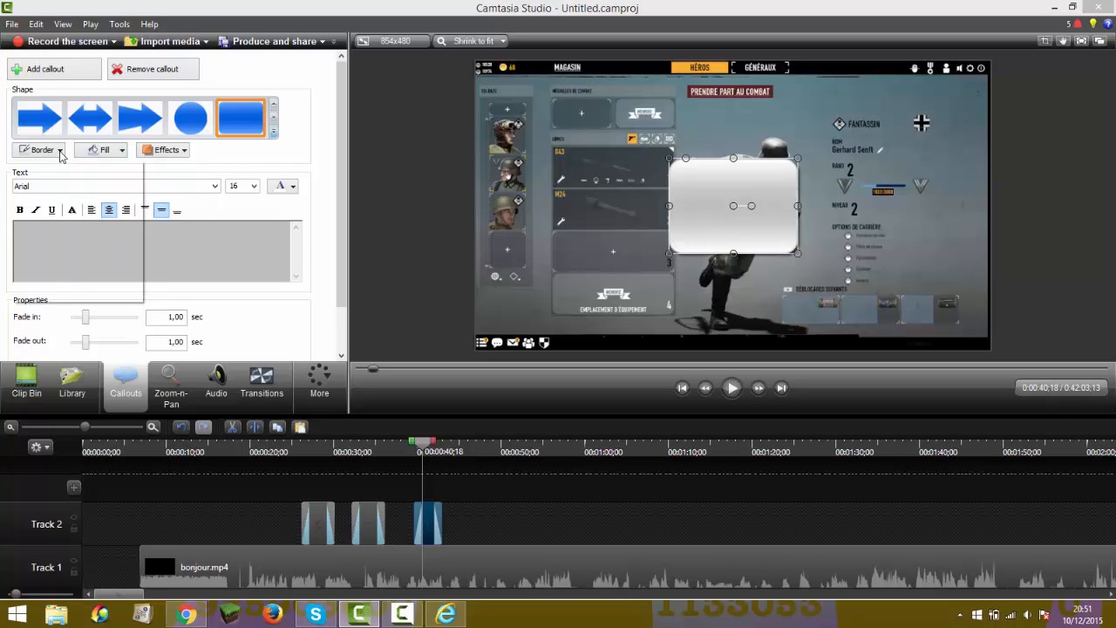
pyautogui.click(30, 230)
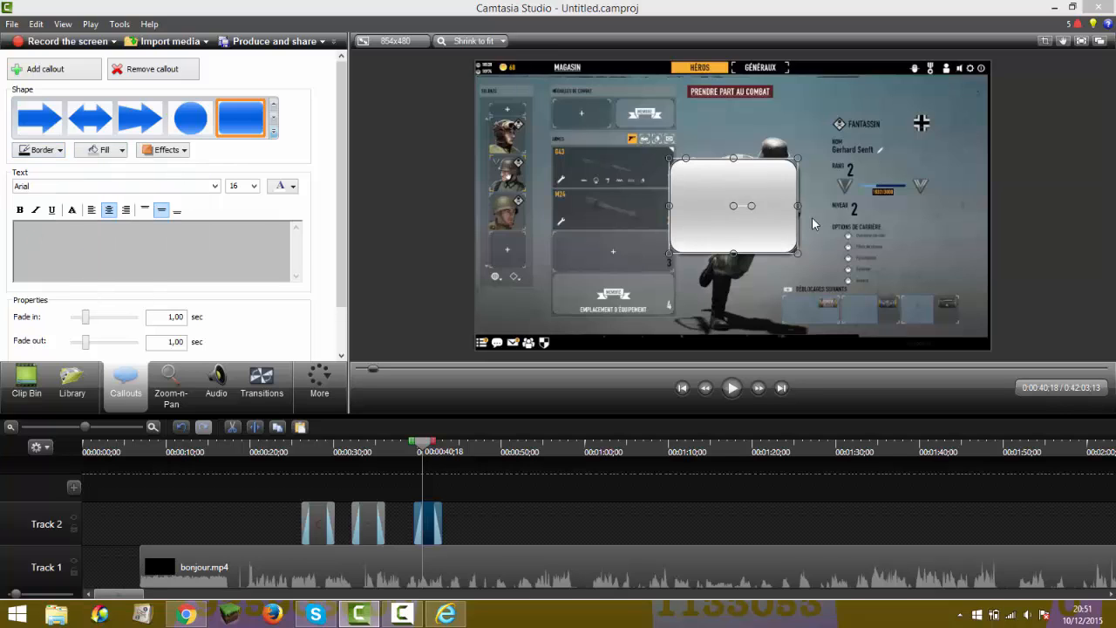
# Turn off the callout's shadow effect and set its fill to bright yellow
pyautogui.click(183, 148)
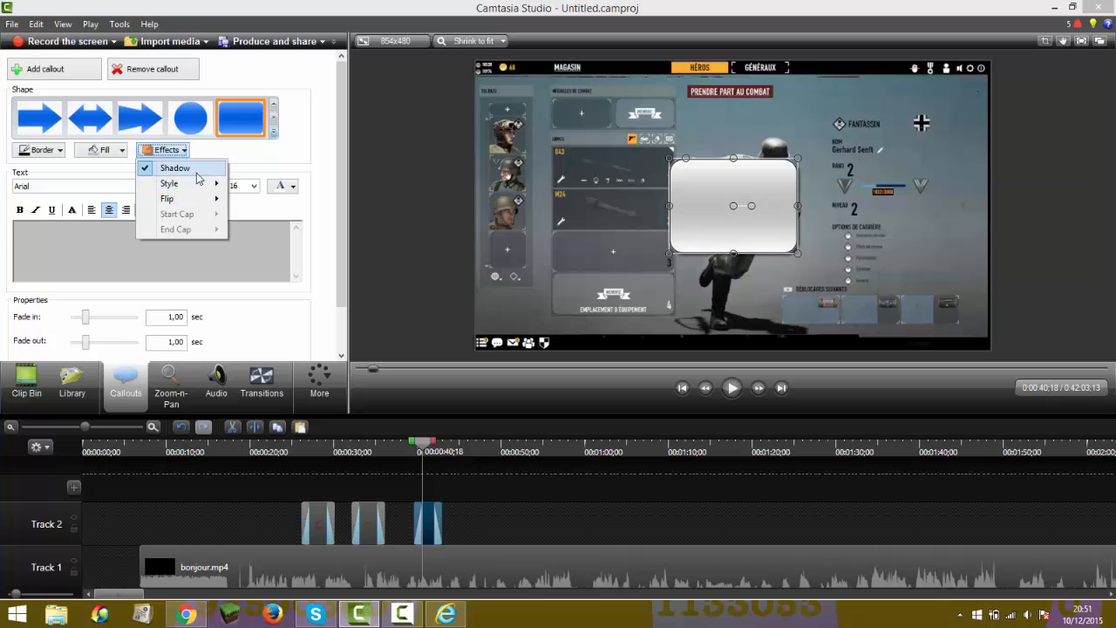
pyautogui.click(194, 175)
pyautogui.click(121, 150)
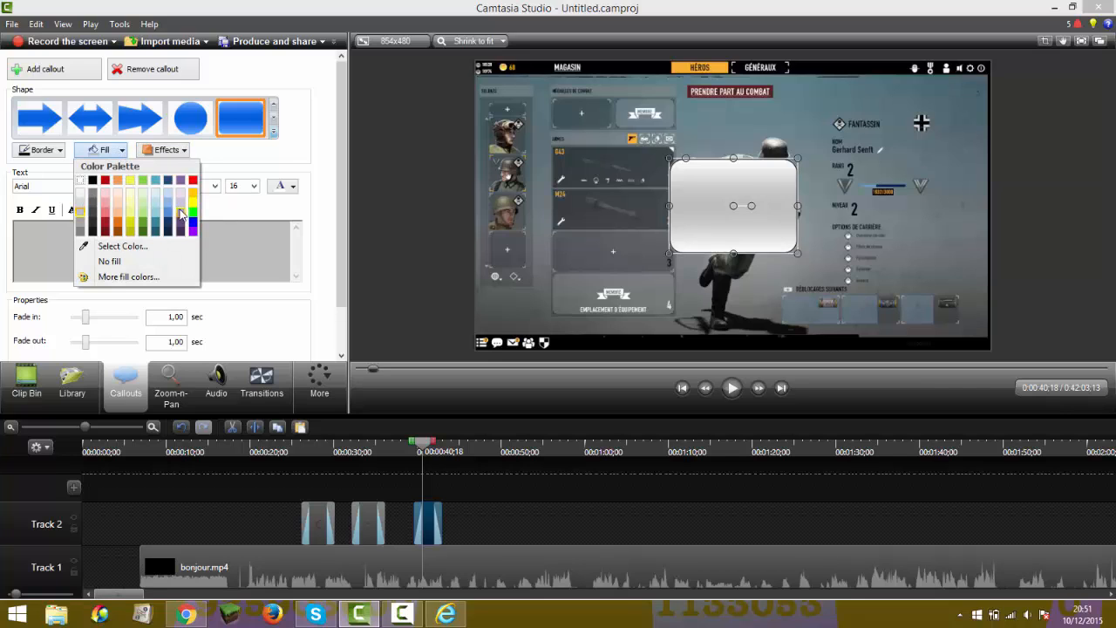
pyautogui.click(193, 205)
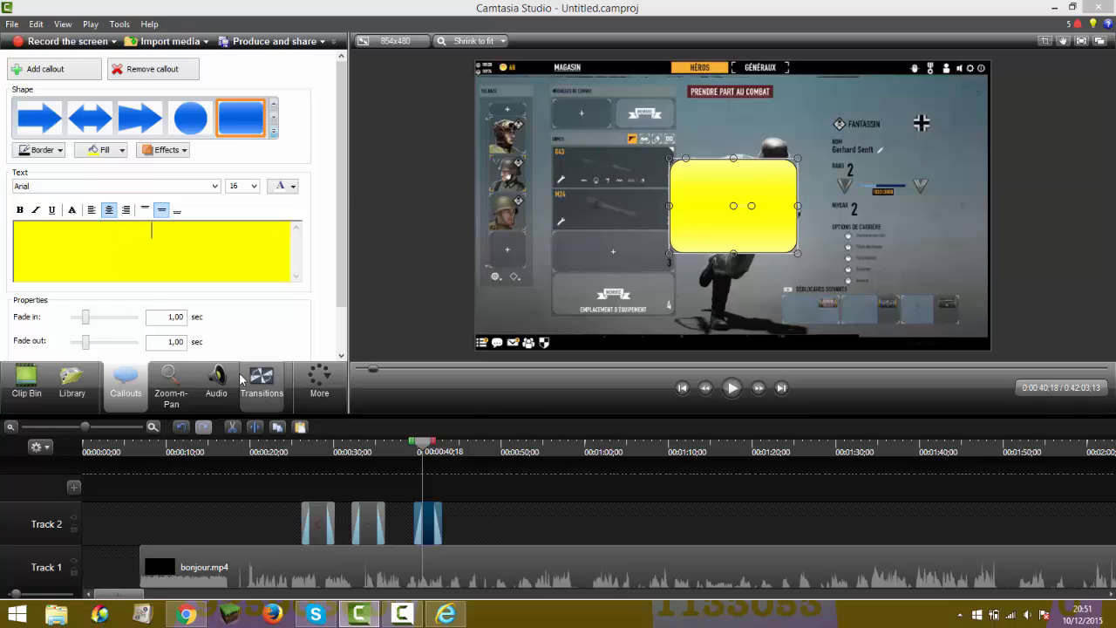
# Add a Zoom-n-Pan keyframe at 0:00:51;22 that zooms in on the soldier's head at 712%
pyautogui.click(170, 387)
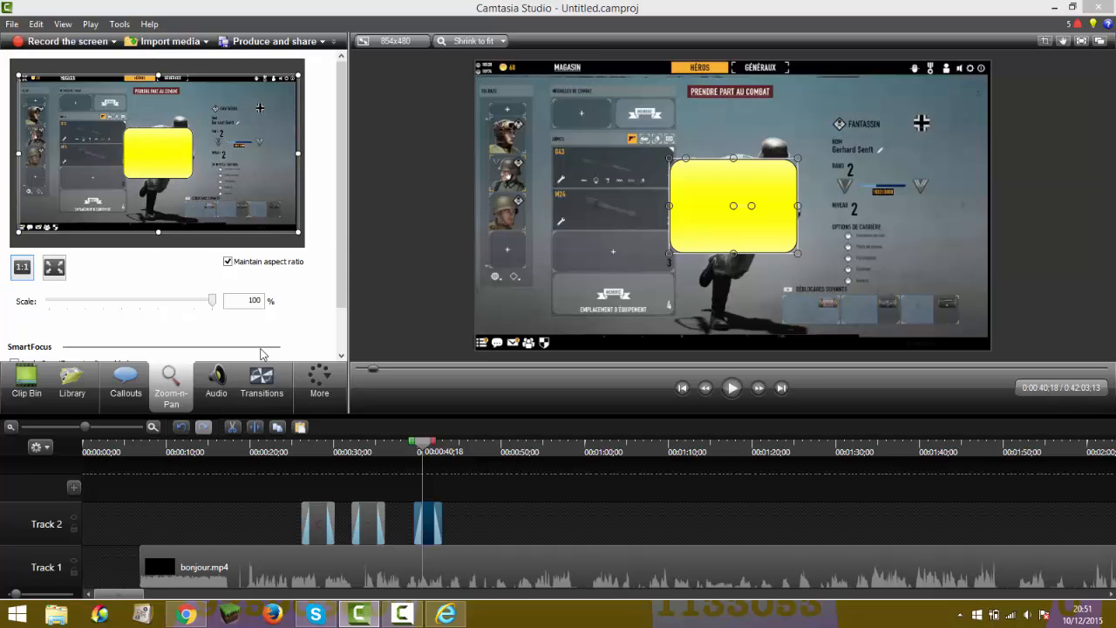
pyautogui.click(513, 451)
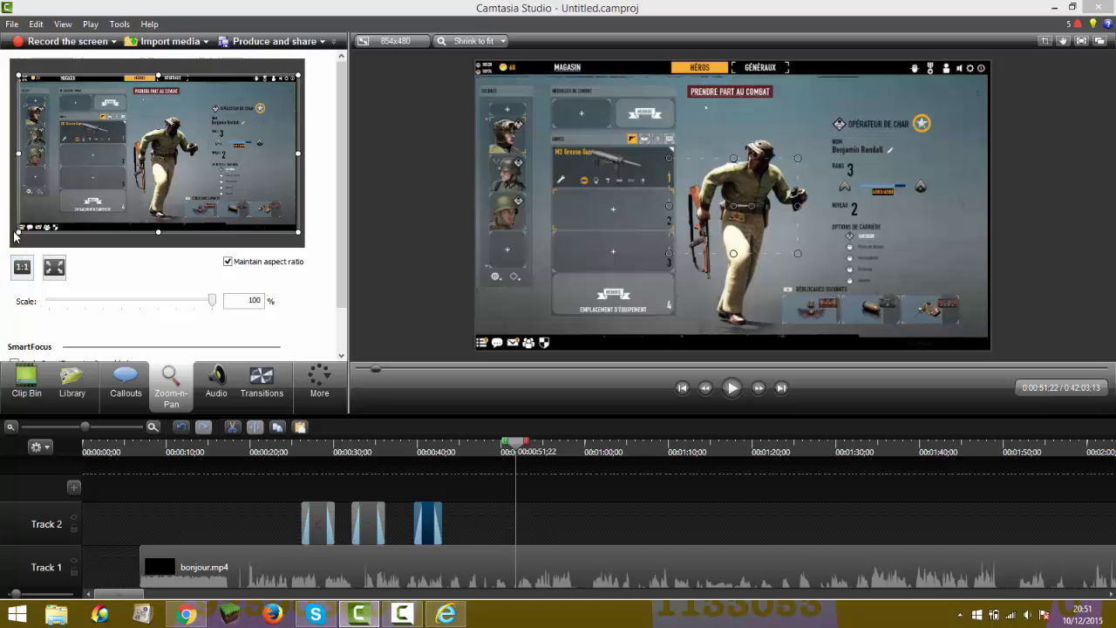
pyautogui.moveTo(17, 232); pyautogui.dragTo(162, 151)
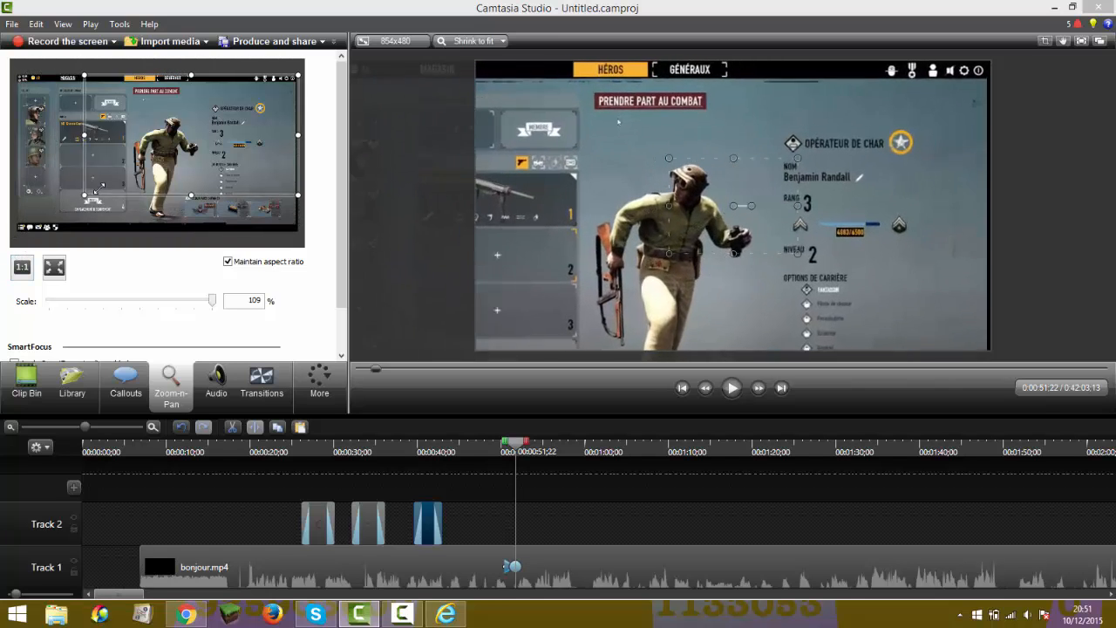
pyautogui.moveTo(238, 120); pyautogui.dragTo(183, 141)
pyautogui.moveTo(244, 95); pyautogui.dragTo(178, 123)
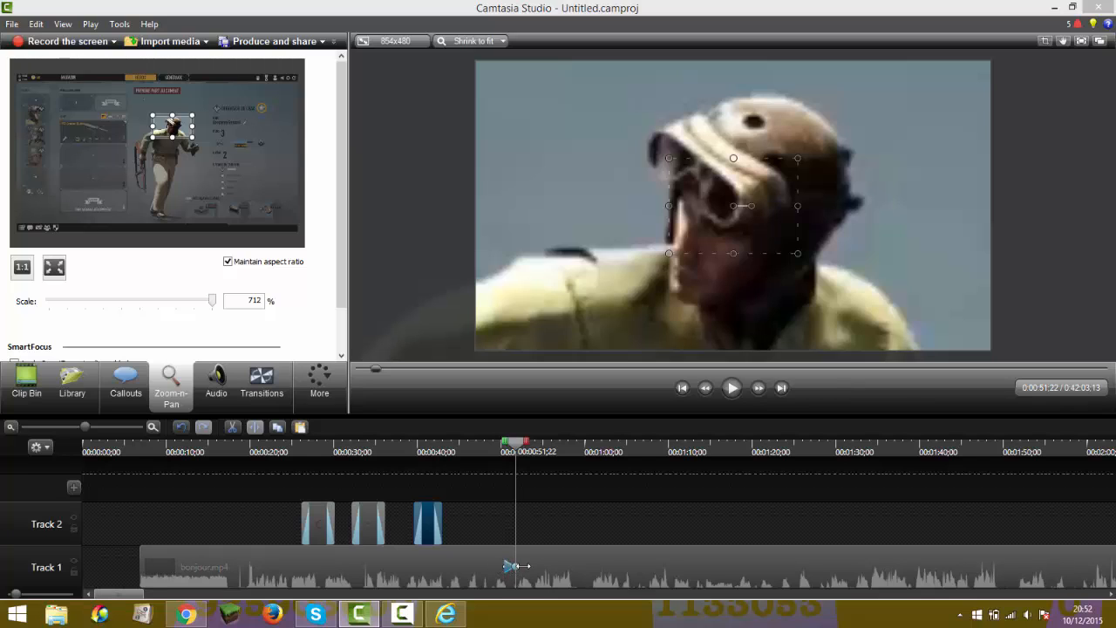
# Play on to 0:00:52;29 and add a Zoom-n-Pan keyframe there that zooms back out to the full frame at 100%
pyautogui.click(732, 388)
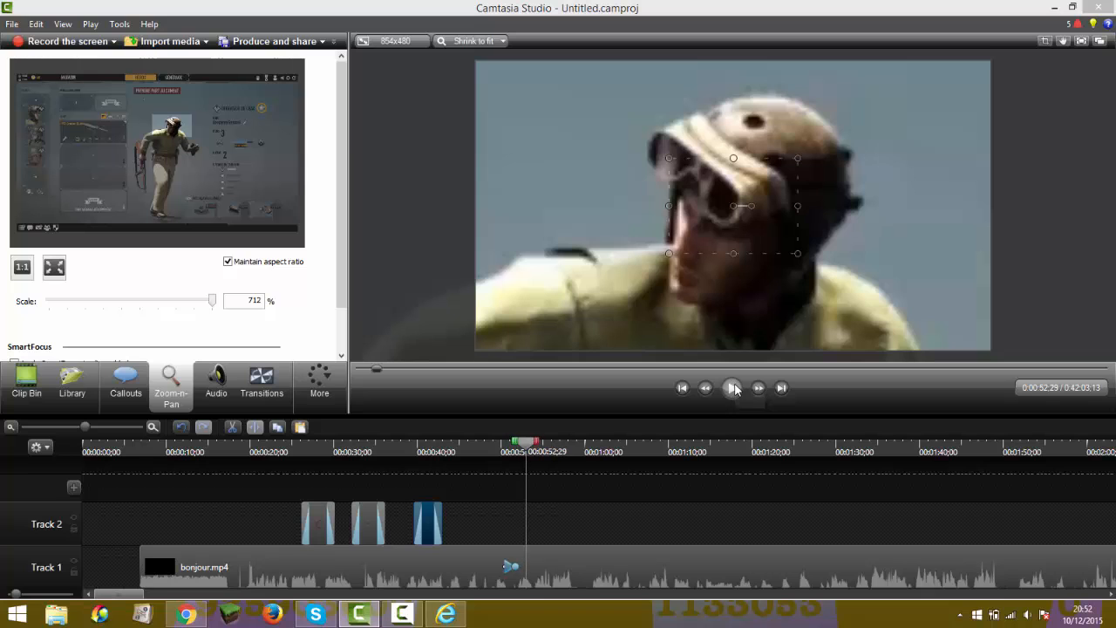
pyautogui.moveTo(153, 137); pyautogui.dragTo(12, 215)
pyautogui.moveTo(85, 177); pyautogui.dragTo(146, 157)
pyautogui.moveTo(259, 202); pyautogui.dragTo(289, 233)
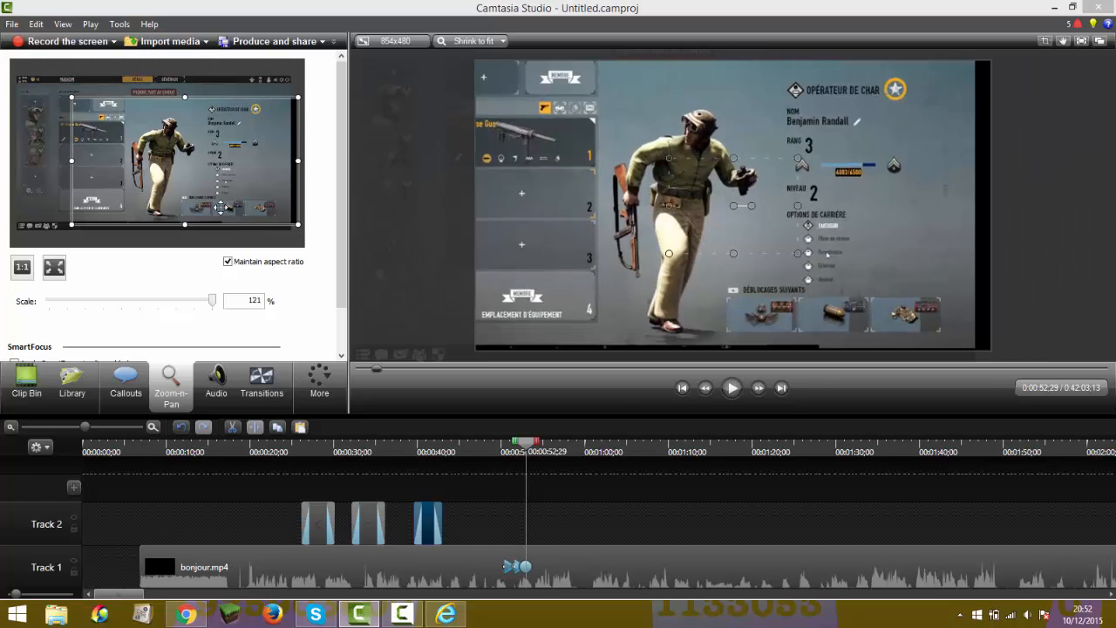
pyautogui.moveTo(219, 173); pyautogui.dragTo(191, 159)
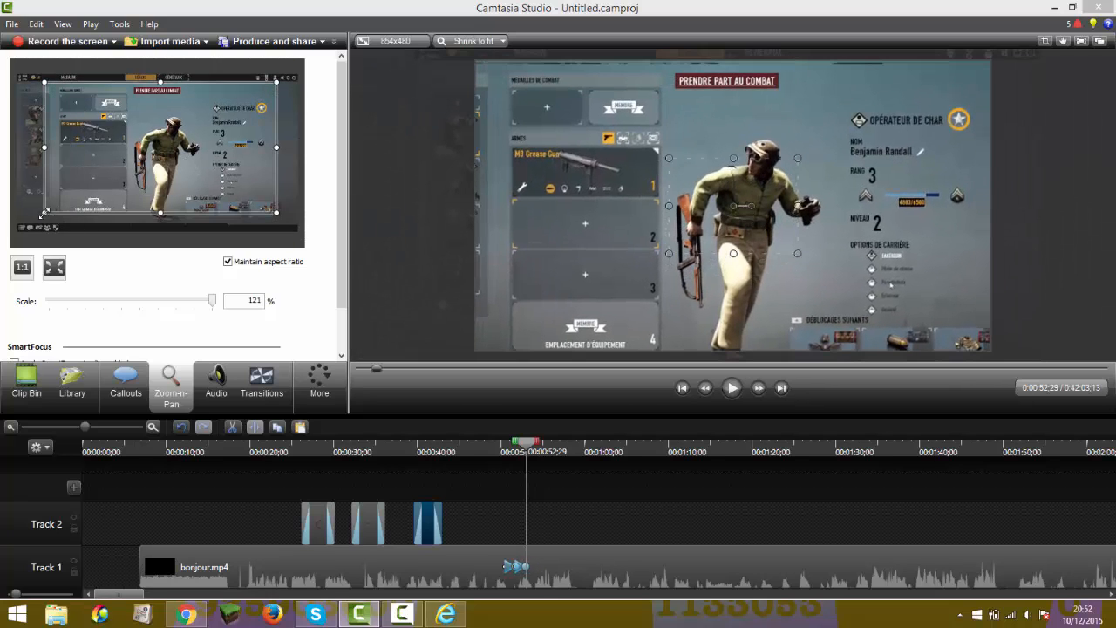
pyautogui.moveTo(44, 212); pyautogui.dragTo(15, 228)
pyautogui.moveTo(124, 204)
pyautogui.mouseDown()
pyautogui.moveTo(137, 202)
pyautogui.moveTo(128, 199)
pyautogui.mouseUp()
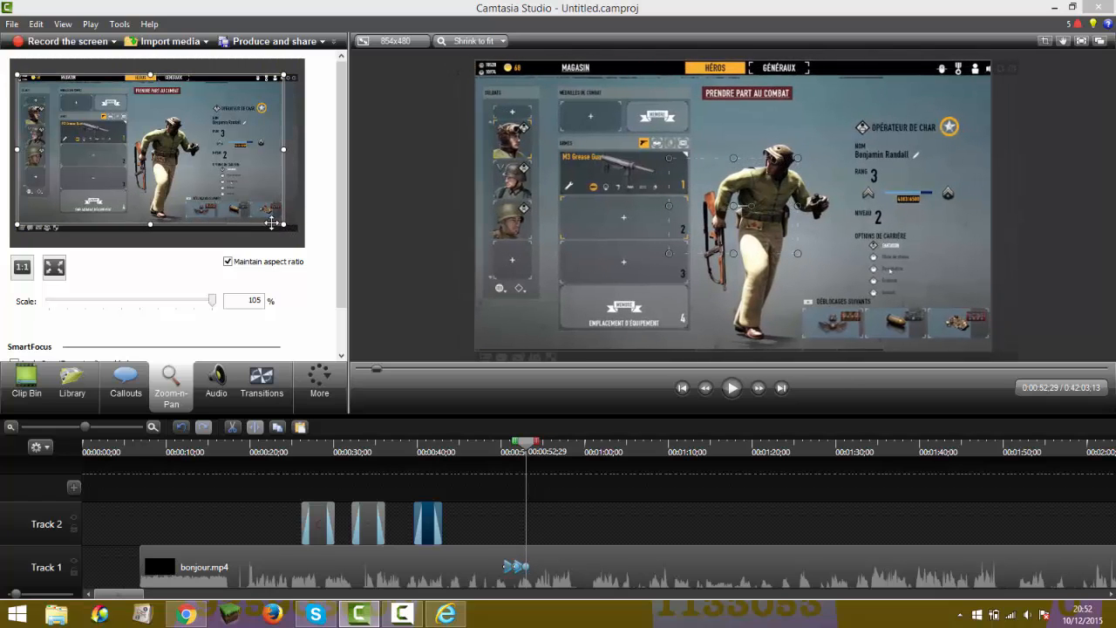
pyautogui.moveTo(283, 226); pyautogui.dragTo(301, 229)
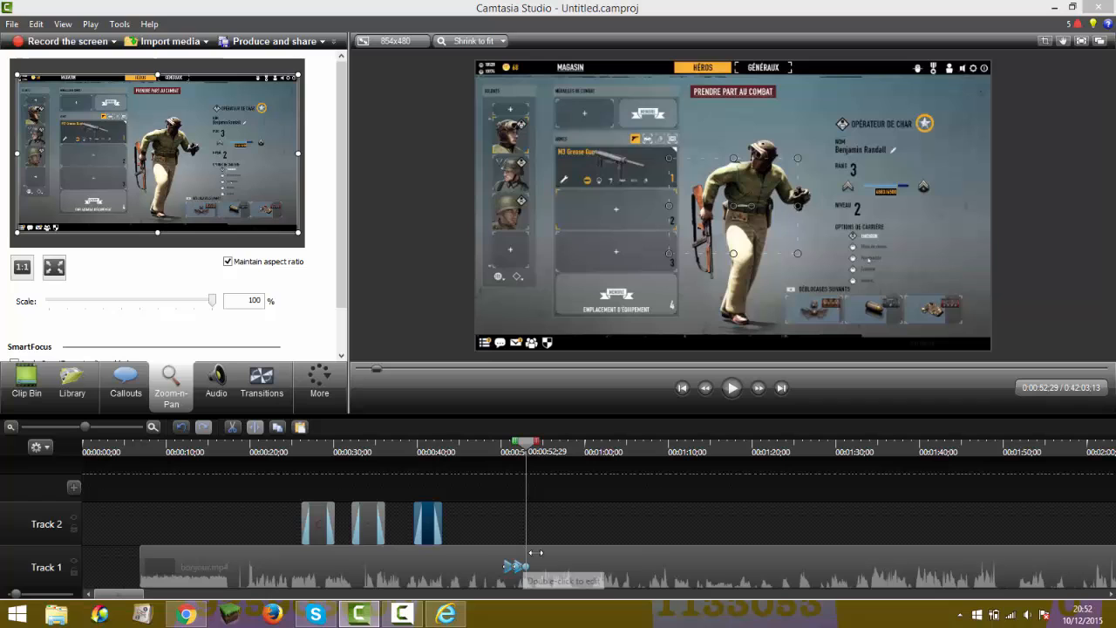
# Play the zoom animation from 0:00:50;13 and pause at 0:00:56;02
pyautogui.click(507, 455)
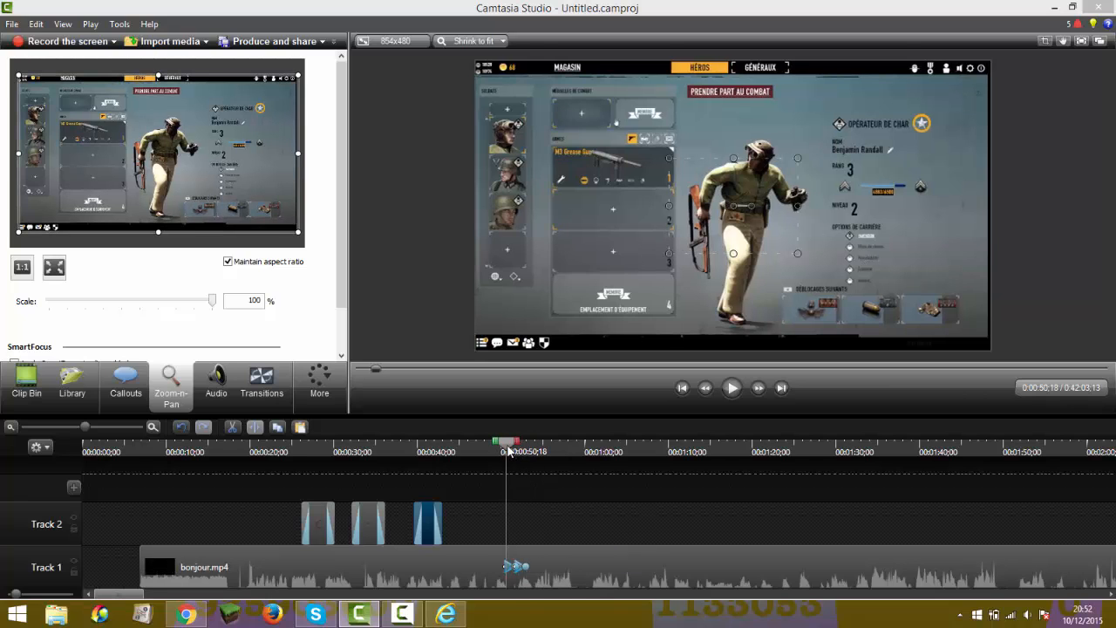
pyautogui.moveTo(507, 455); pyautogui.dragTo(507, 454)
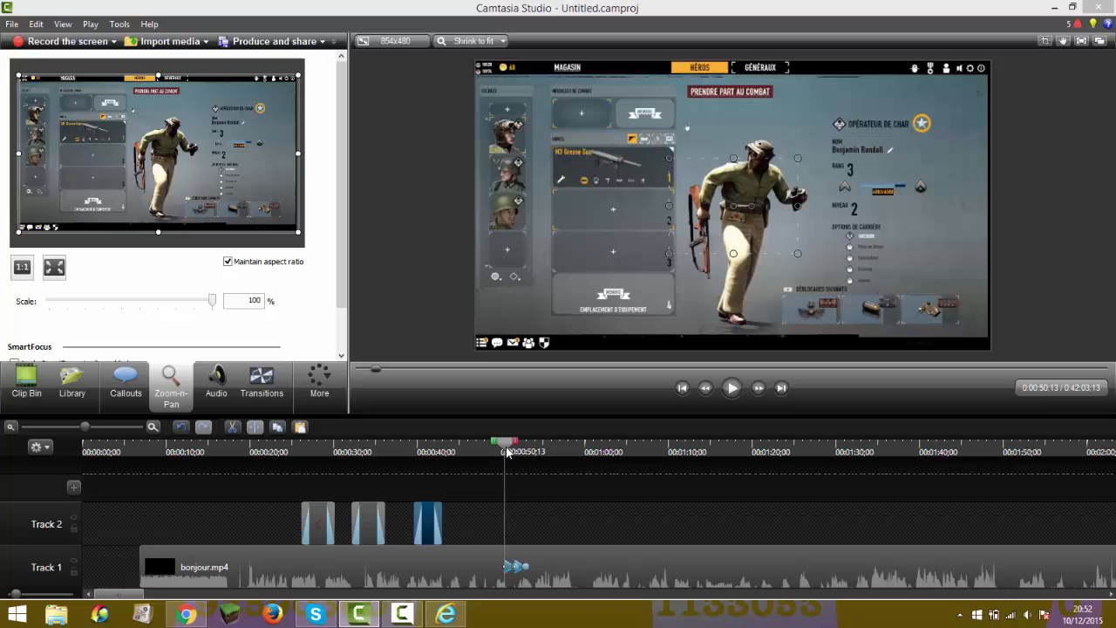
pyautogui.click(732, 388)
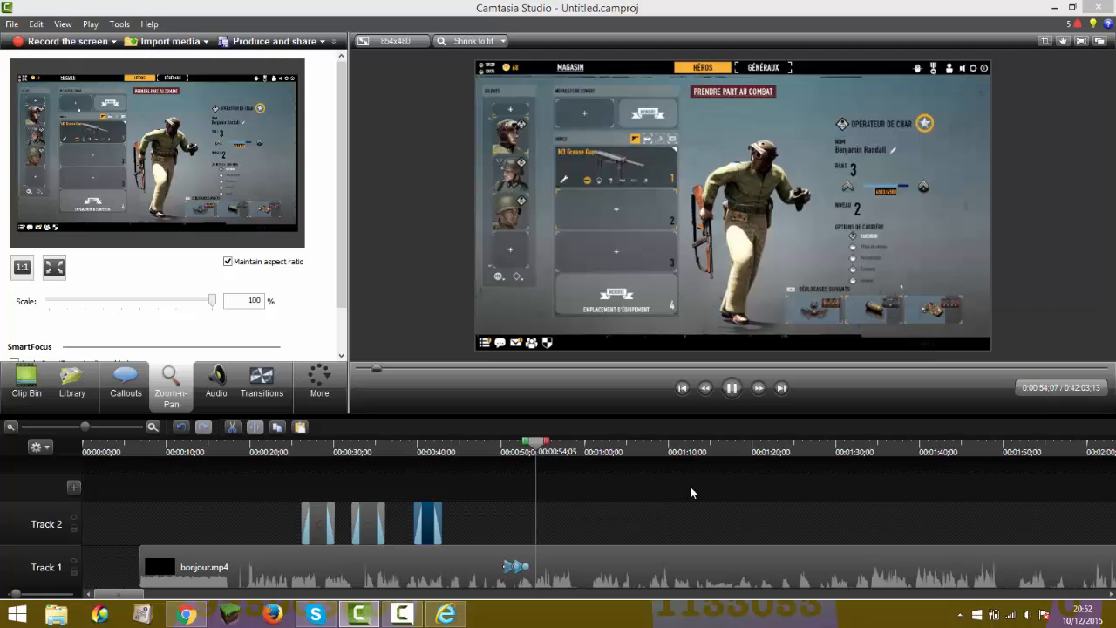
pyautogui.click(732, 389)
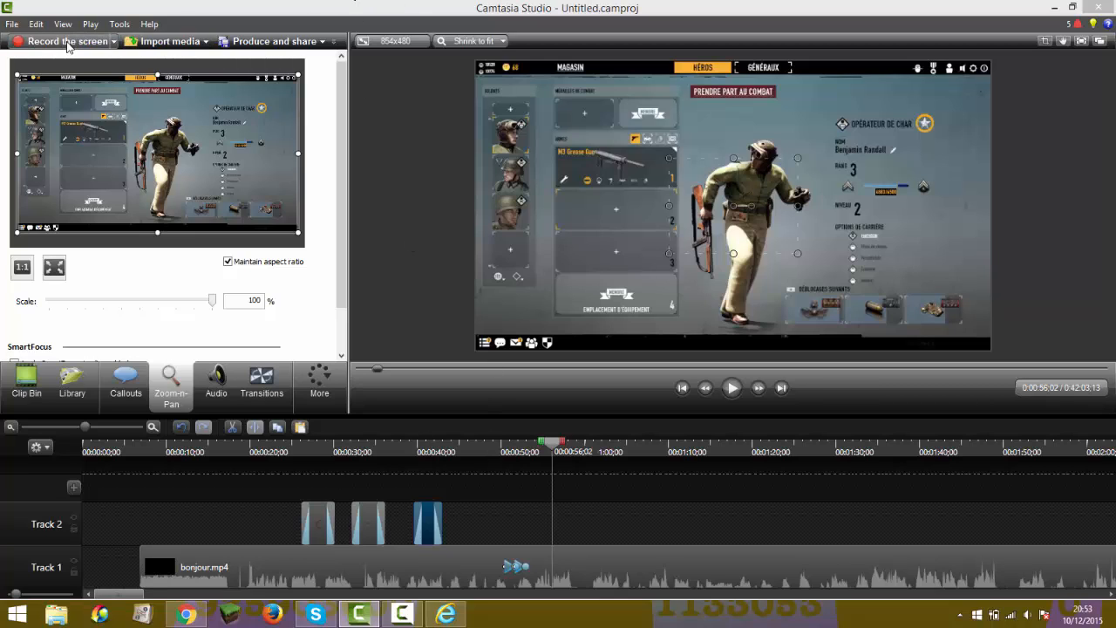
# Check the elapsed recording time in the Camtasia Recorder window and minimize that window
pyautogui.click(403, 614)
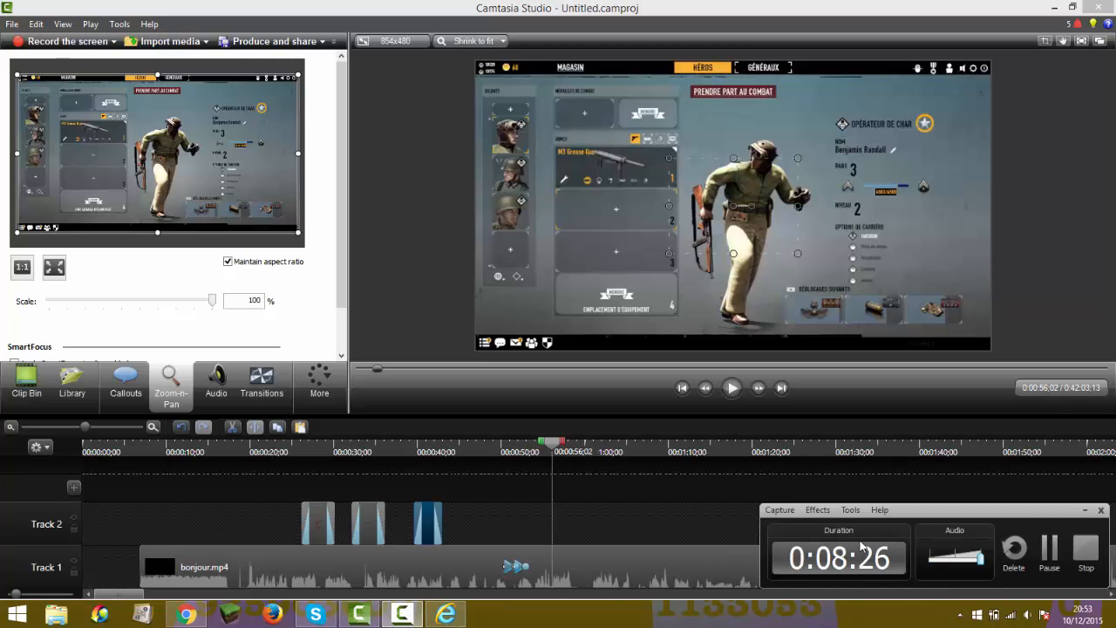
pyautogui.click(1084, 513)
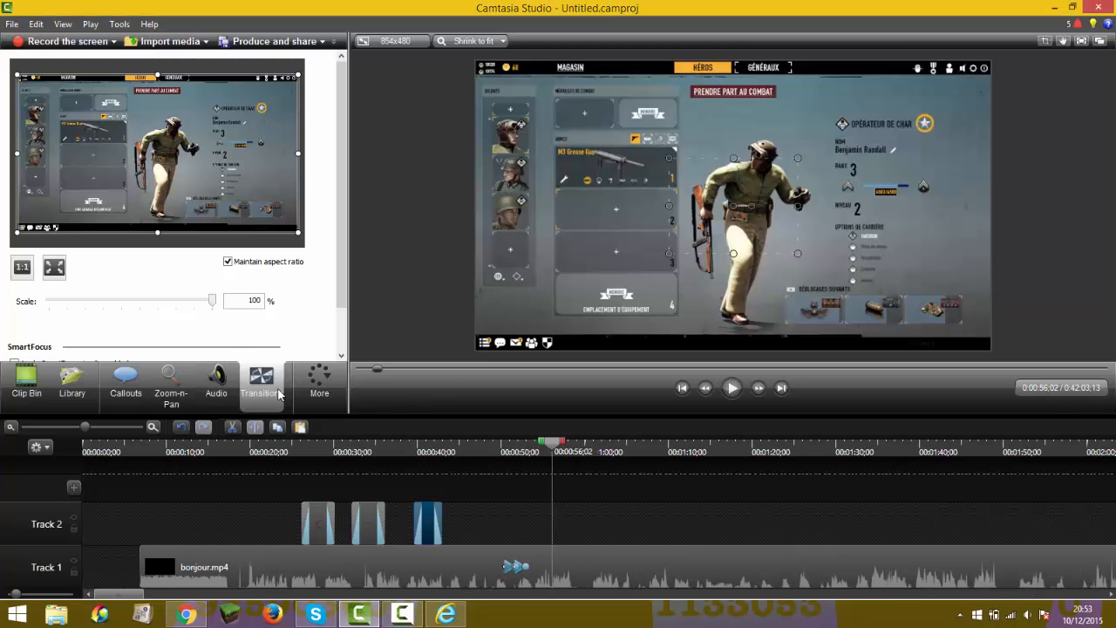
# Add a Pixelate transition to the start of bonjour.mp4 on Track 1, move the playhead to 0:00:06;25 and select the clip
pyautogui.click(259, 391)
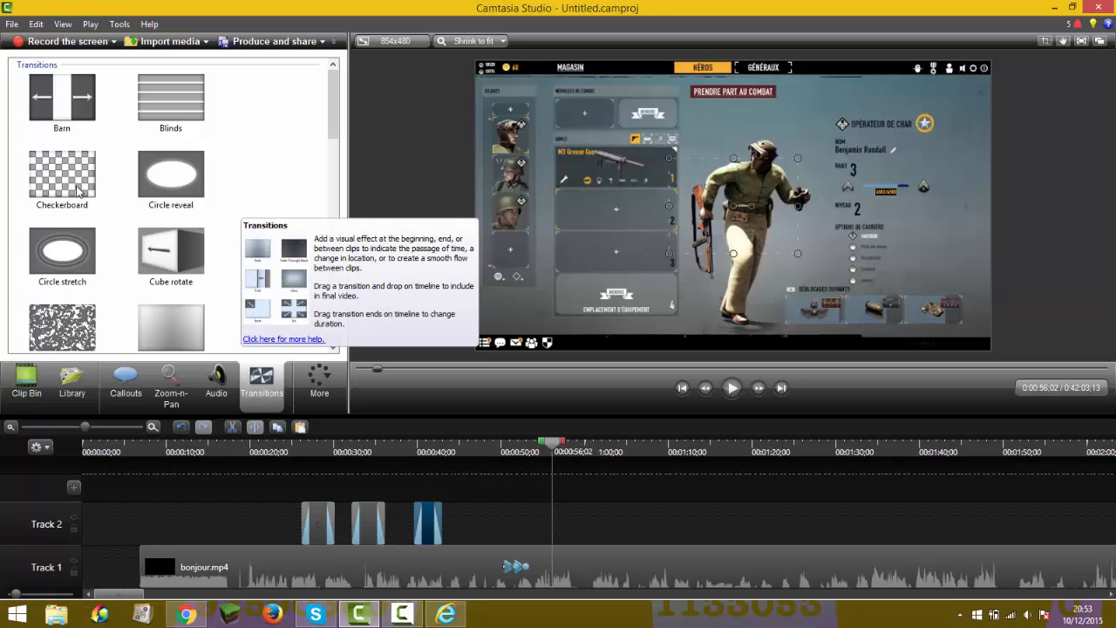
pyautogui.moveTo(335, 121); pyautogui.dragTo(374, 226)
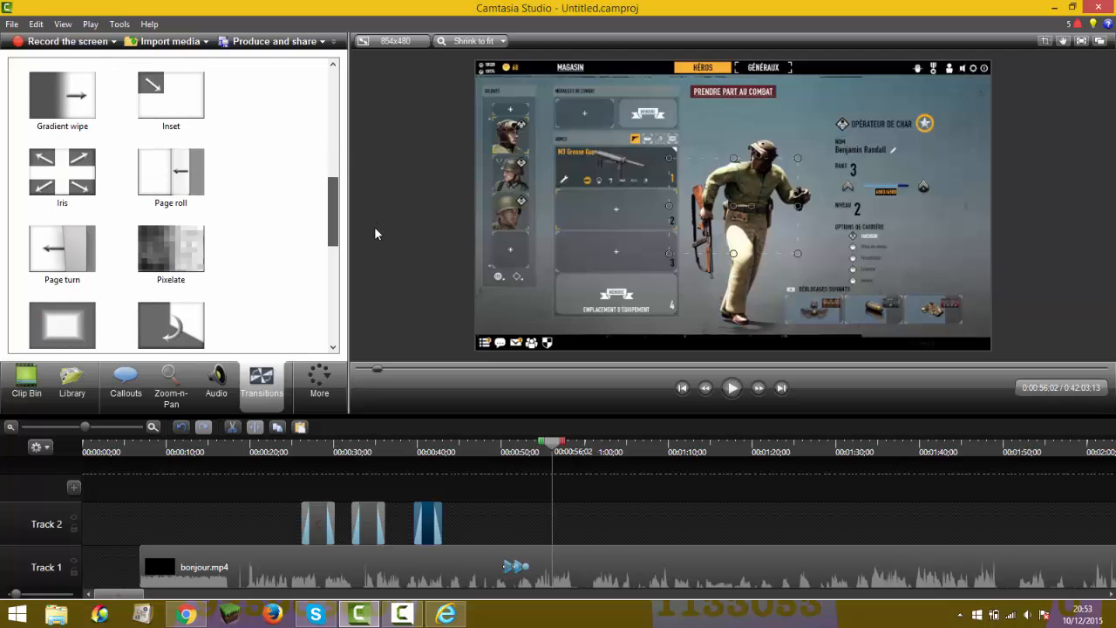
pyautogui.moveTo(174, 248); pyautogui.dragTo(150, 550)
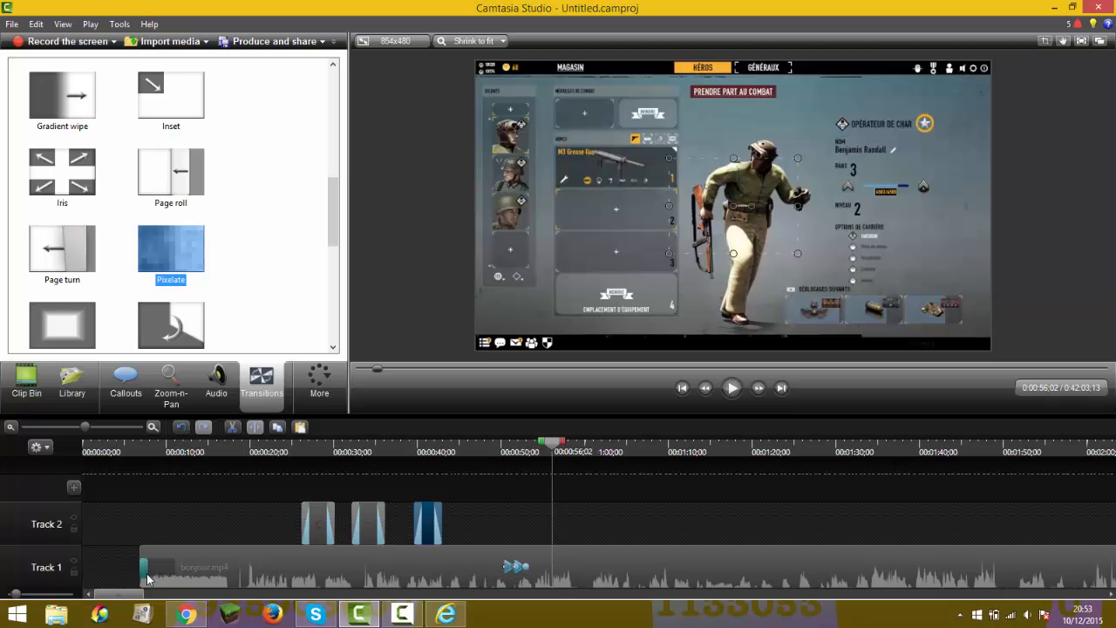
pyautogui.click(146, 450)
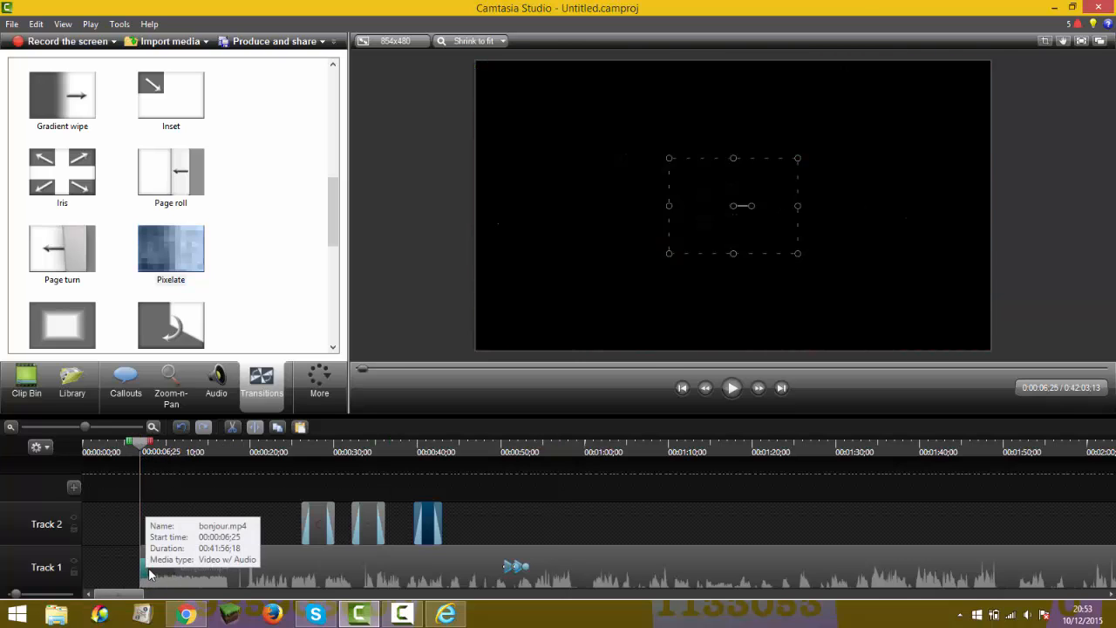
pyautogui.click(140, 567)
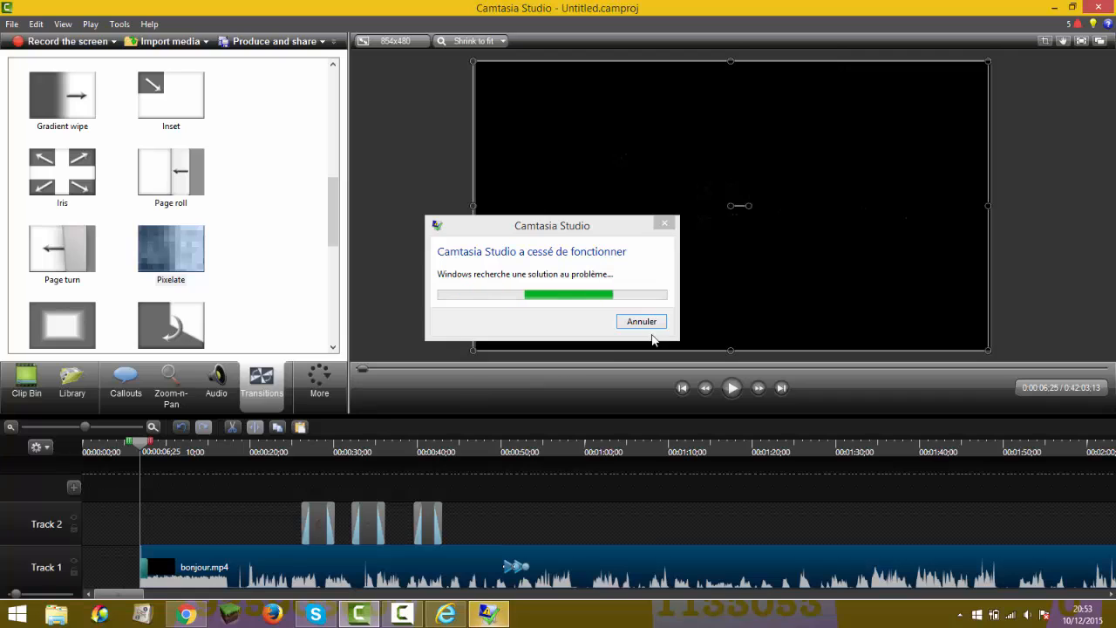
# Cancel the Windows problem search for Camtasia Studio, pause the recording in the Recorder window and bring that window back up
pyautogui.click(641, 321)
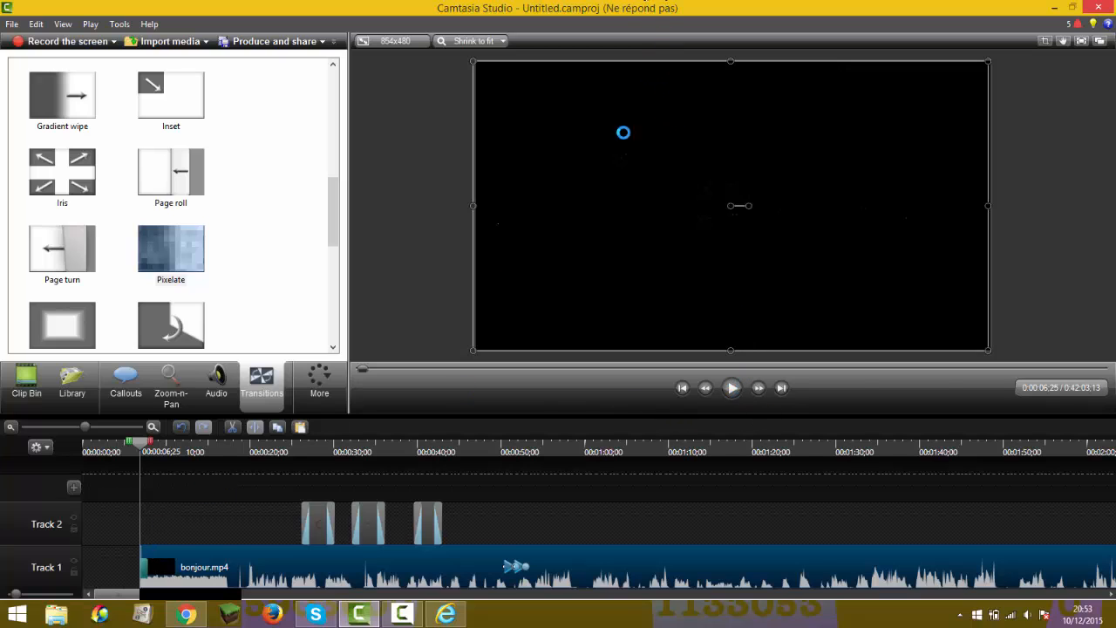
pyautogui.click(406, 615)
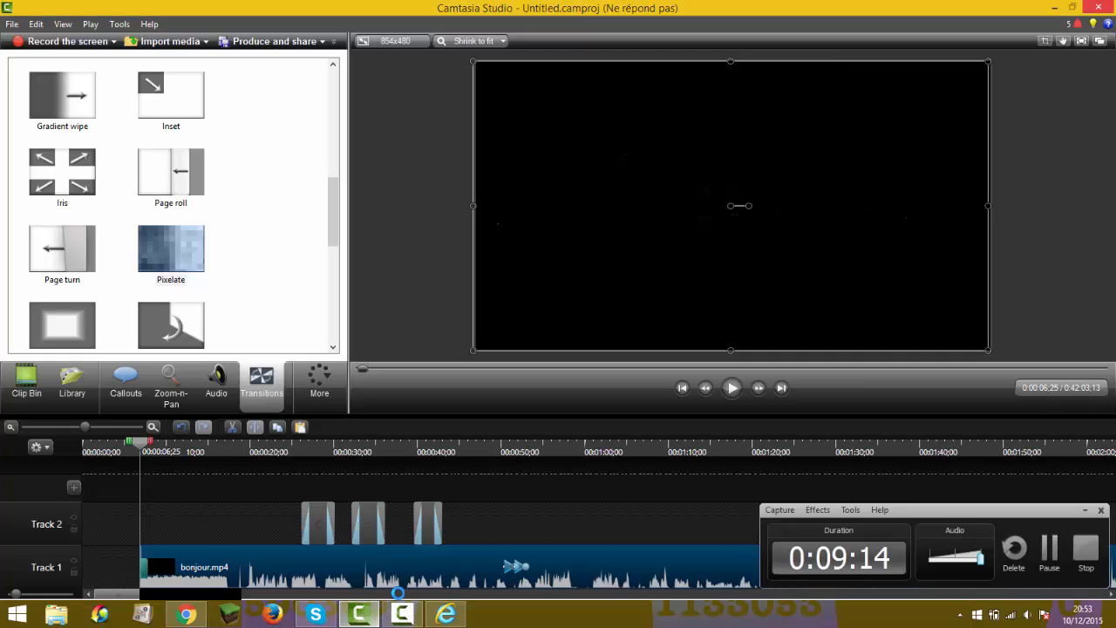
pyautogui.click(1051, 551)
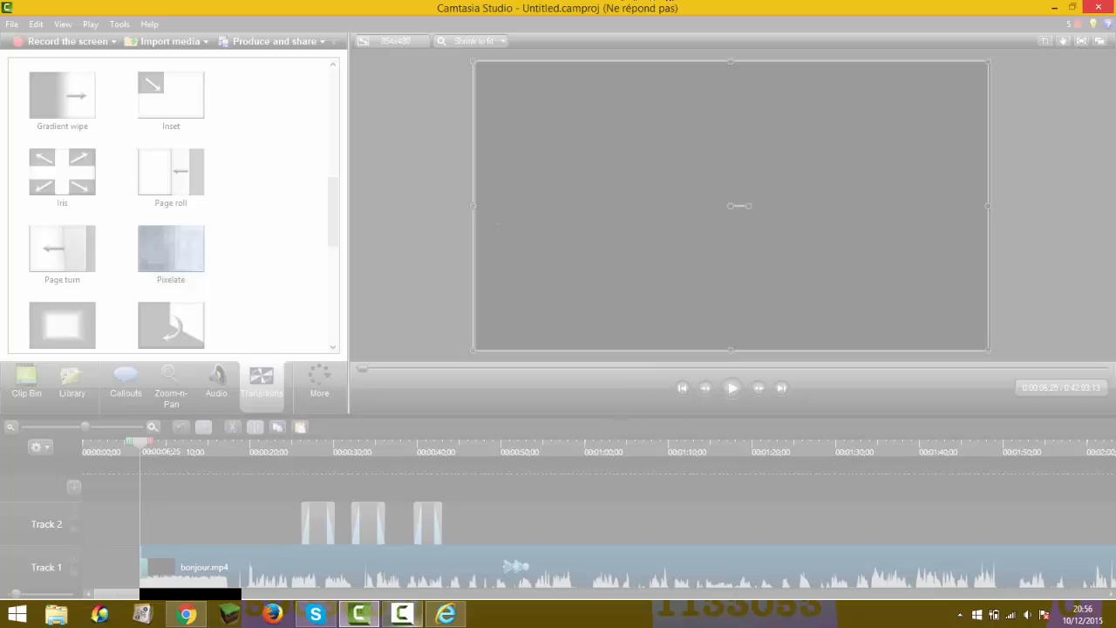
pyautogui.moveTo(417, 616)
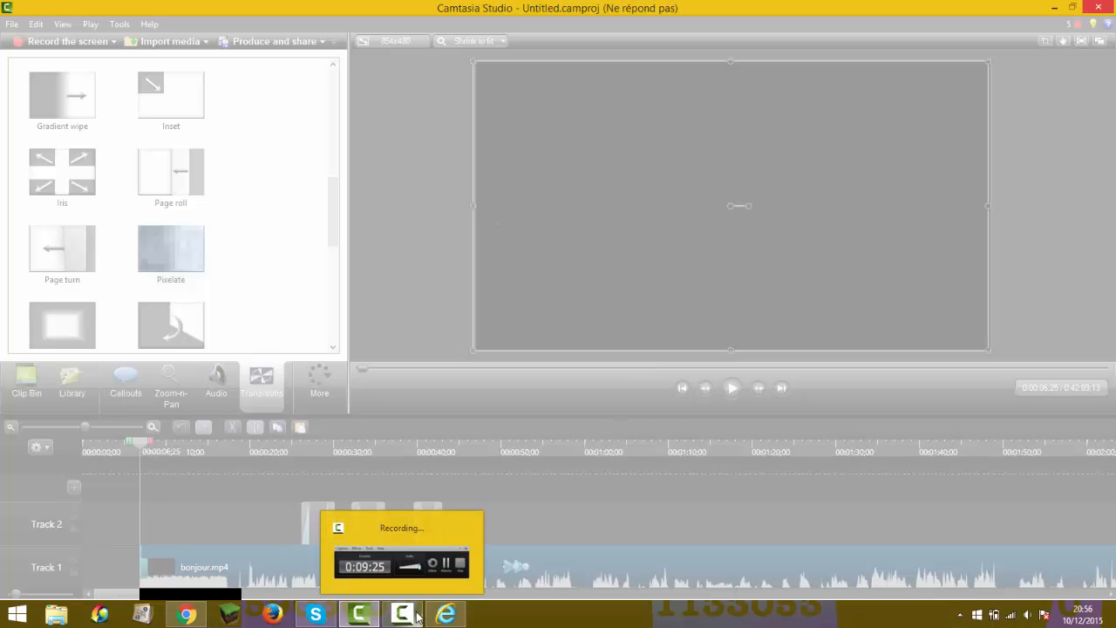
pyautogui.click(417, 617)
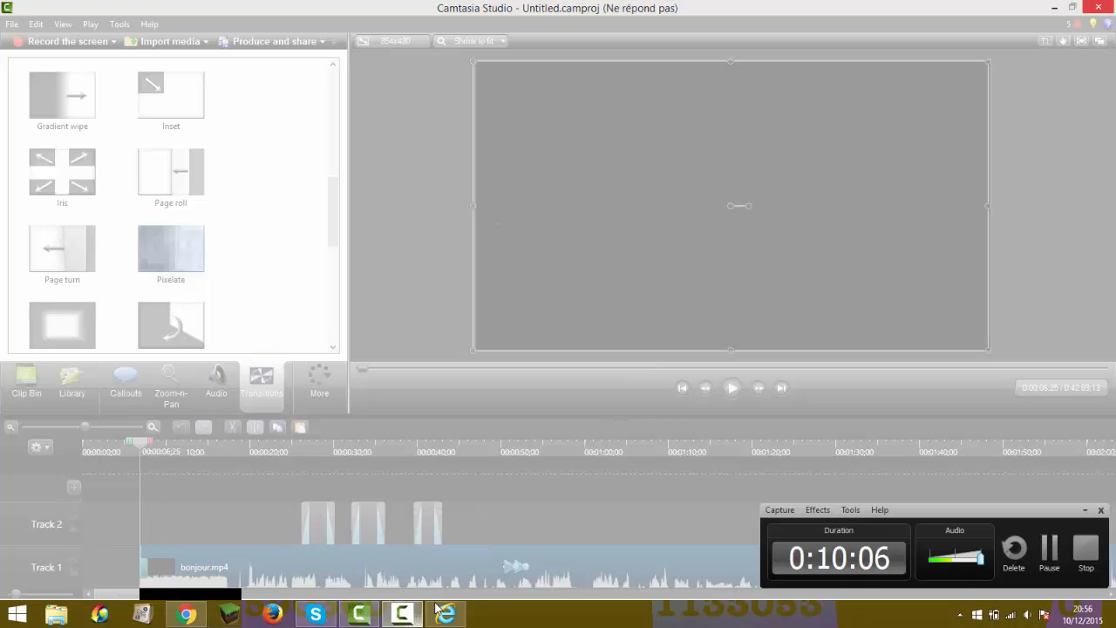